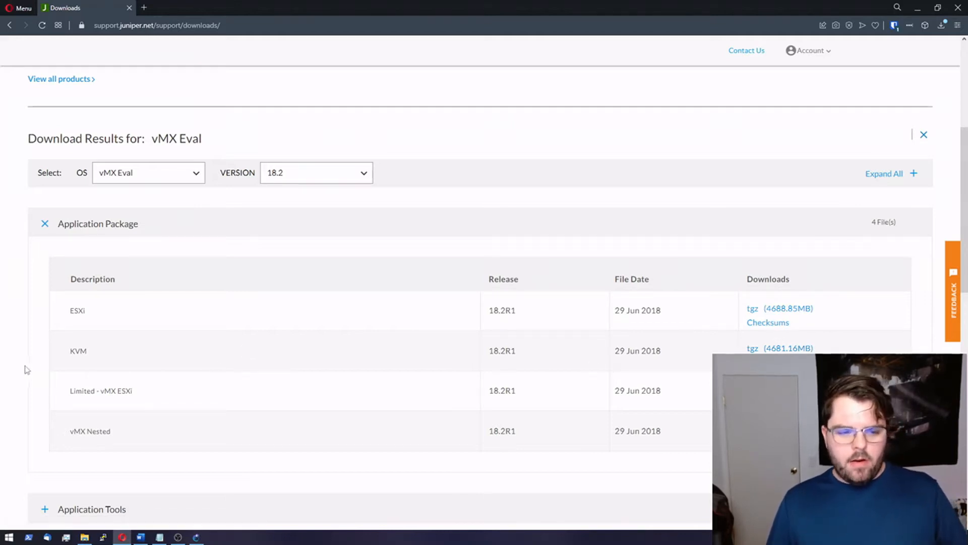
Step: Review the KVM package description and open the downloaded vMX images folder
drag(63, 355, 88, 354)
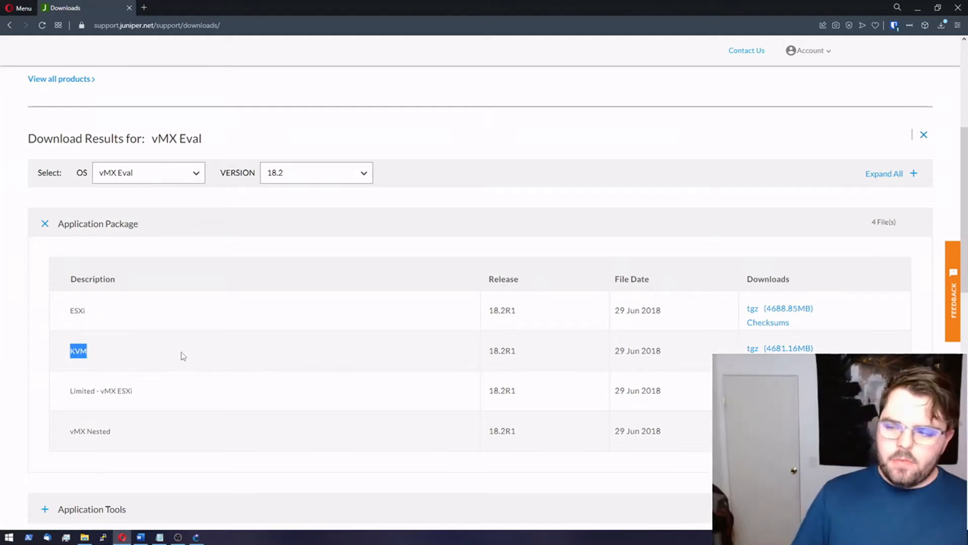
click(85, 537)
double_click(120, 91)
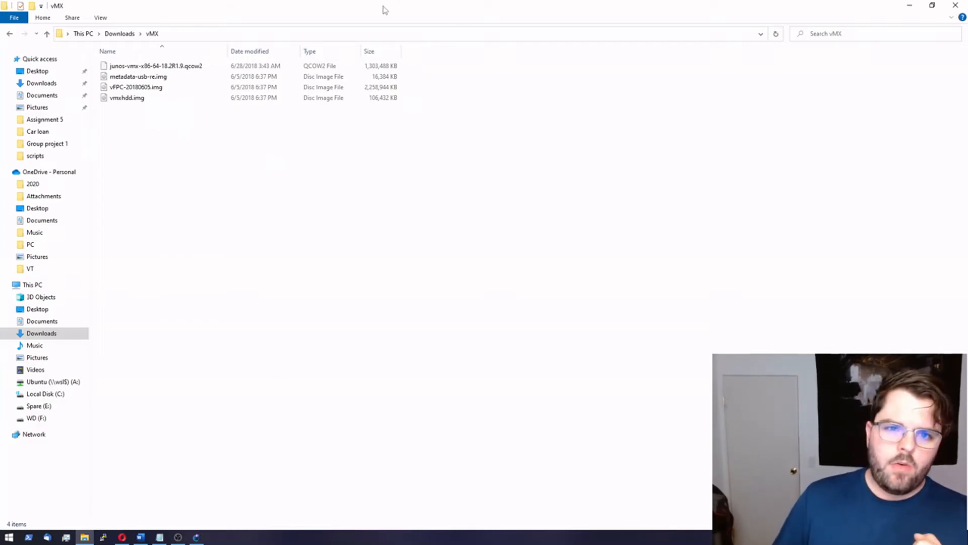
drag(380, 9, 967, 126)
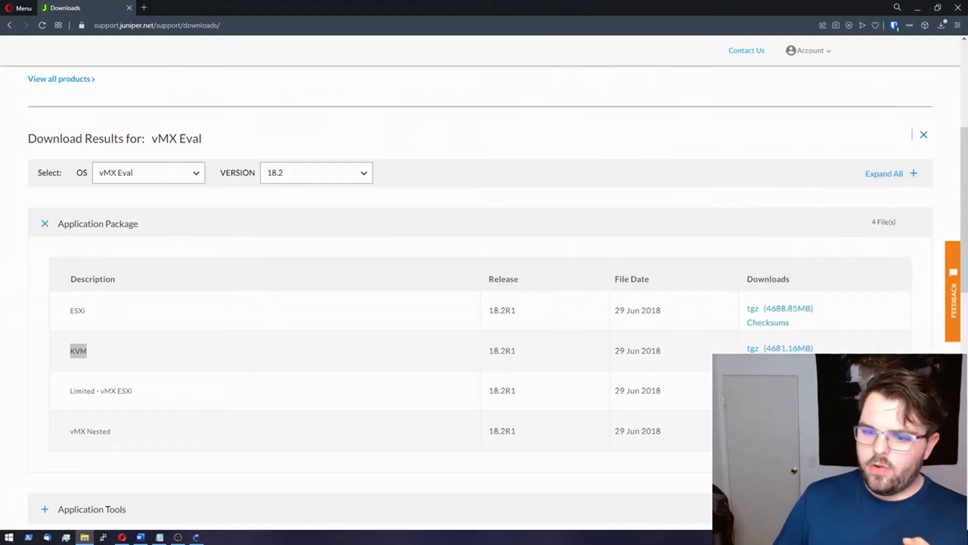
Step: Create a new blank GNS3 project named lab_project
click(197, 536)
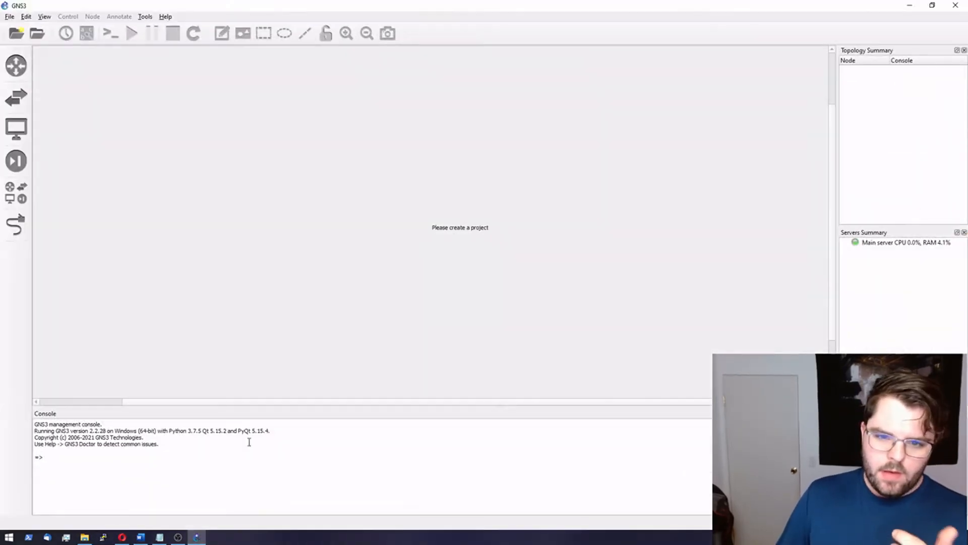
click(16, 33)
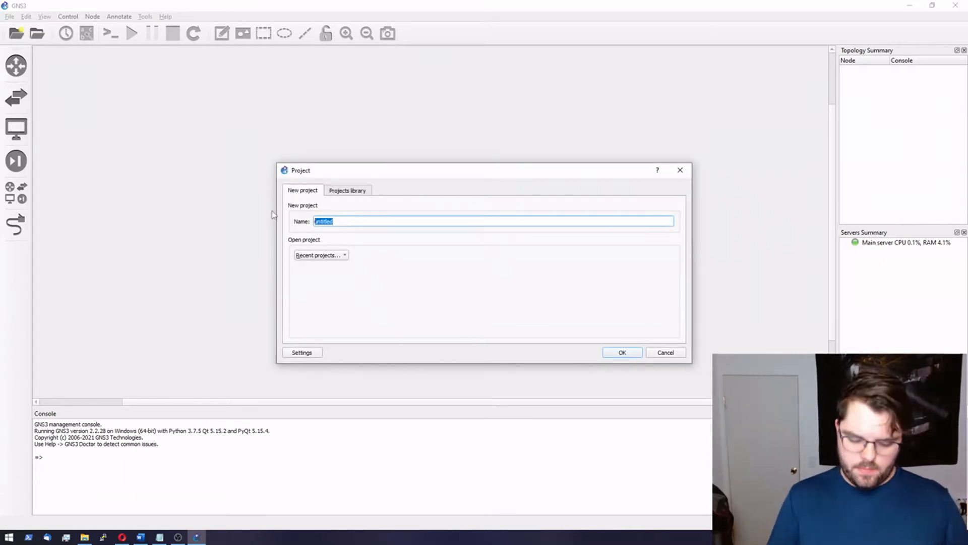
text(lab_project)
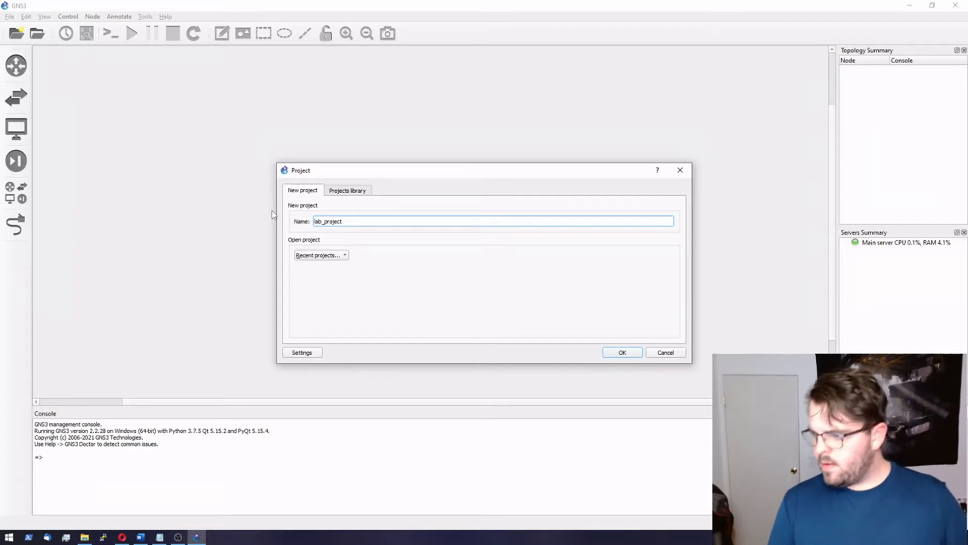
key(Return)
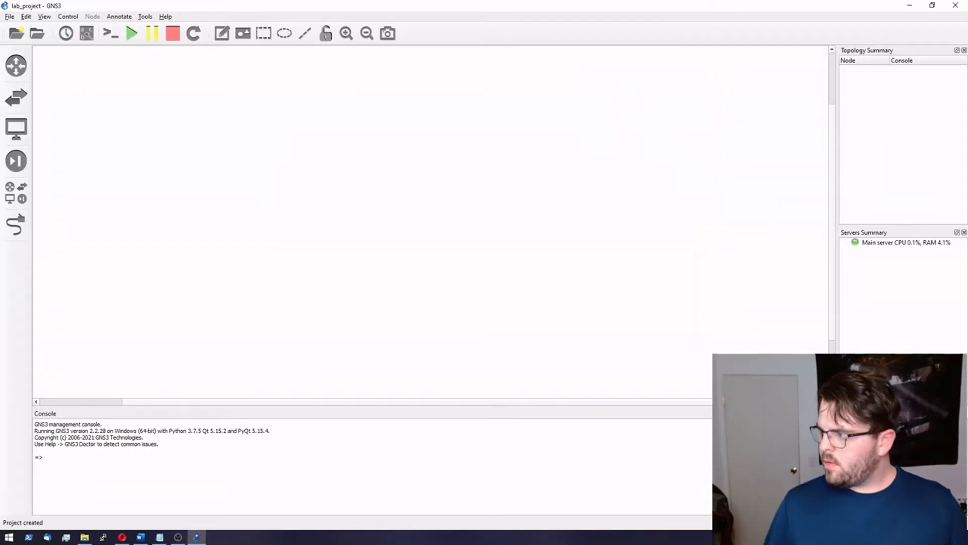
Step: Turn on the canvas grid and snap to grid, and list all devices
key(alt+Tab)
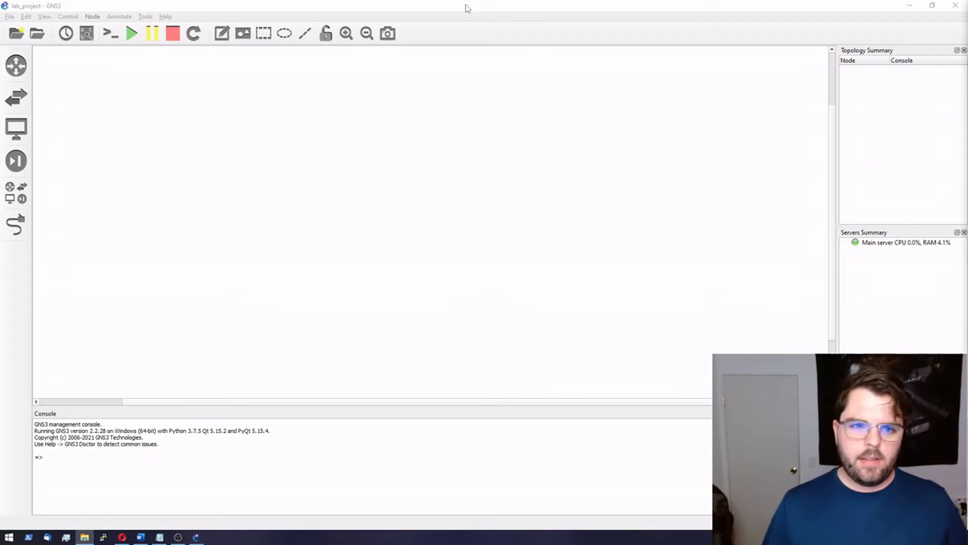
click(44, 16)
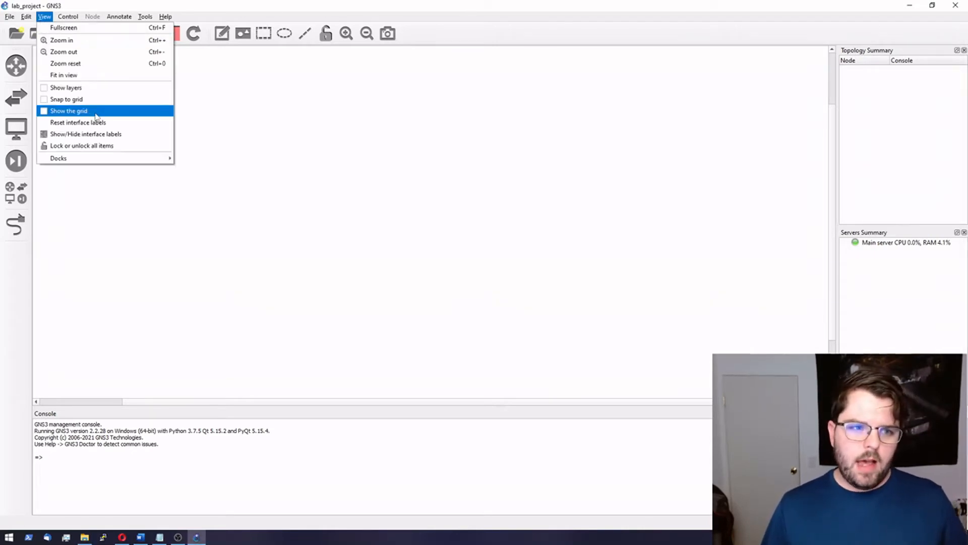
click(68, 110)
click(44, 16)
click(93, 100)
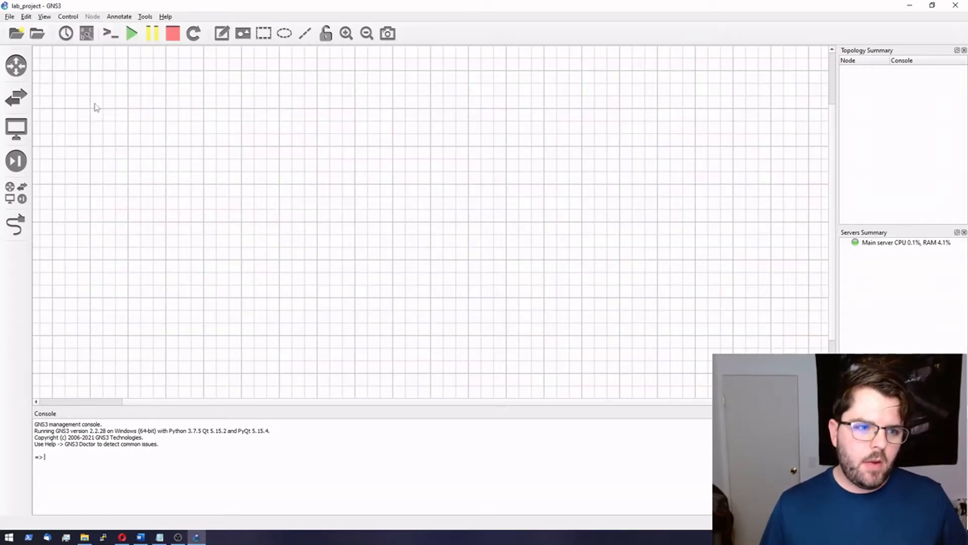
click(27, 193)
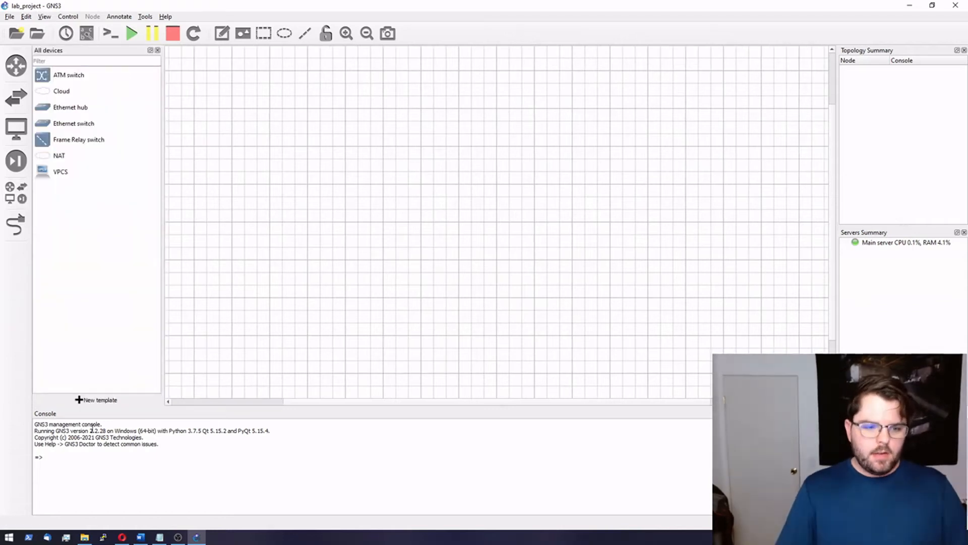
Step: Start a new template from the server's appliances and filter them by 'vmx'
click(95, 400)
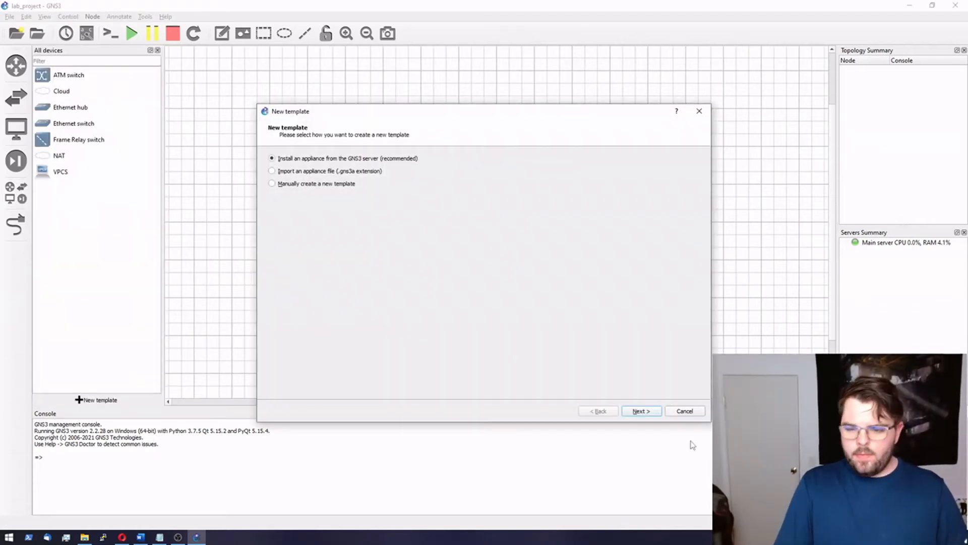
click(640, 412)
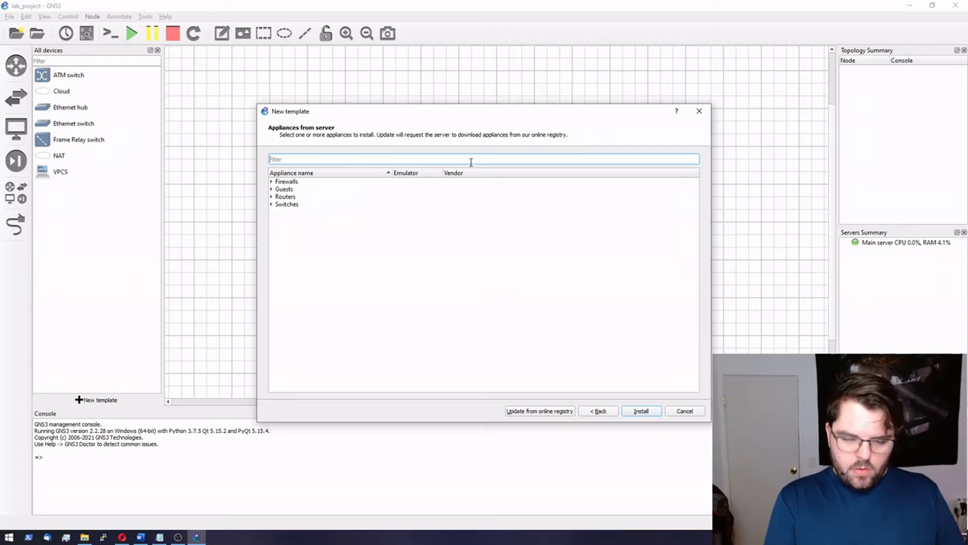
text(vmx)
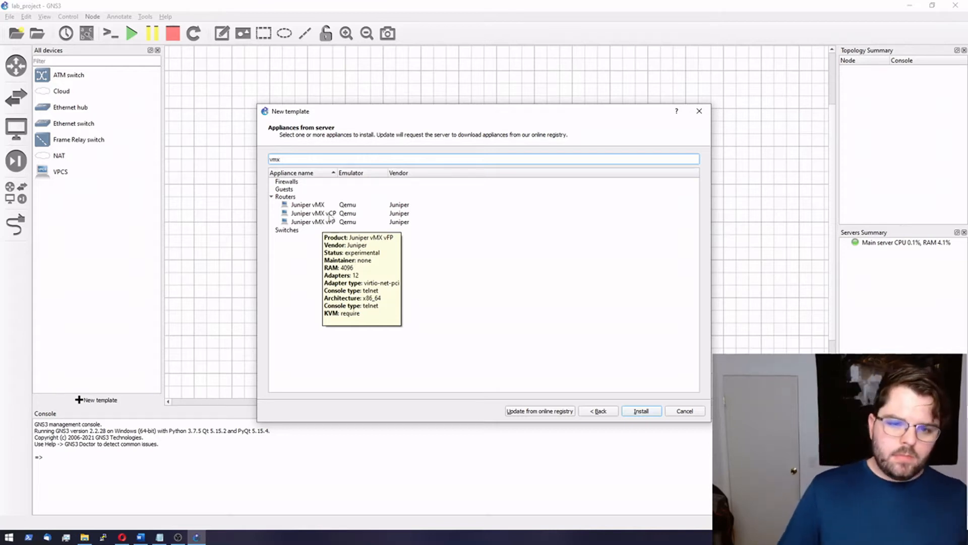
Step: Install Juniper vMX vCP on the main server with the default Qemu binary, then return to Juniper downloads
click(327, 214)
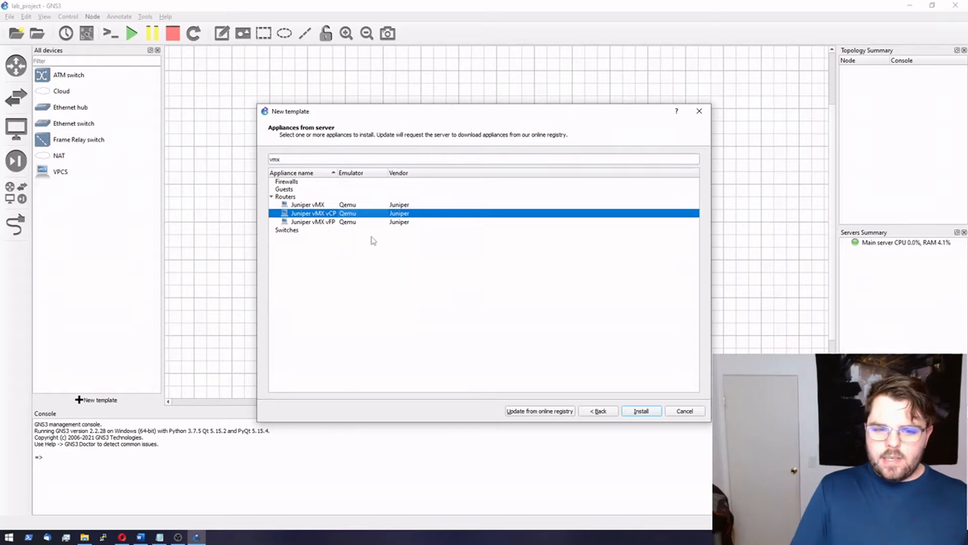
click(641, 411)
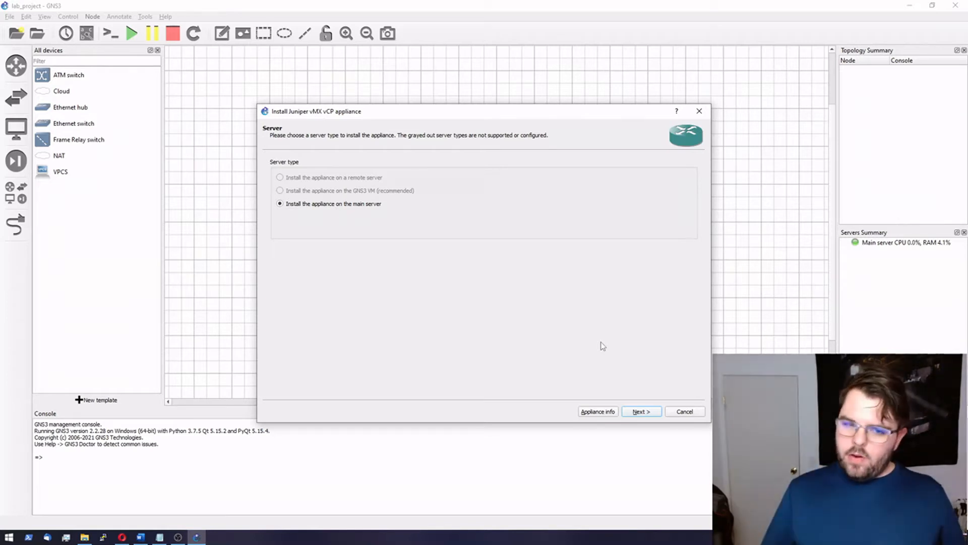
click(649, 415)
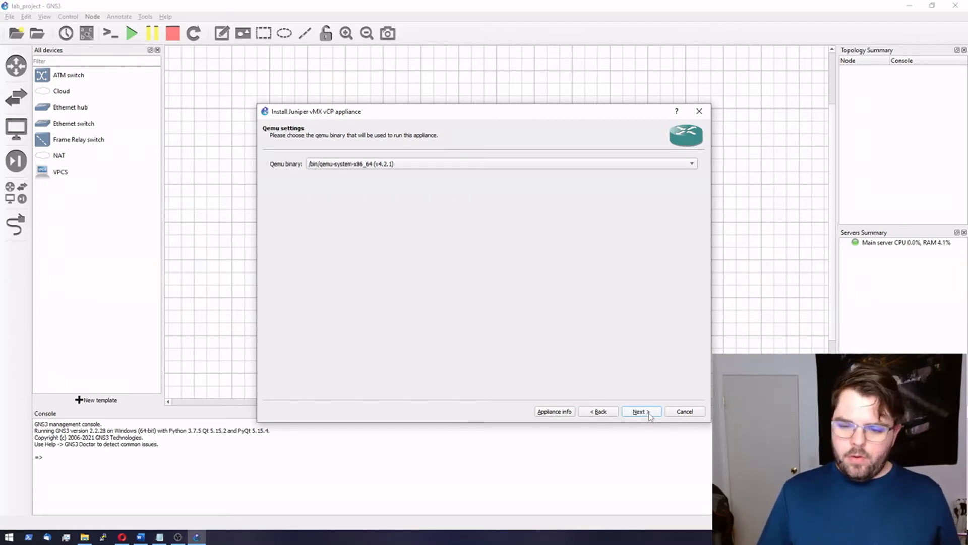
click(649, 415)
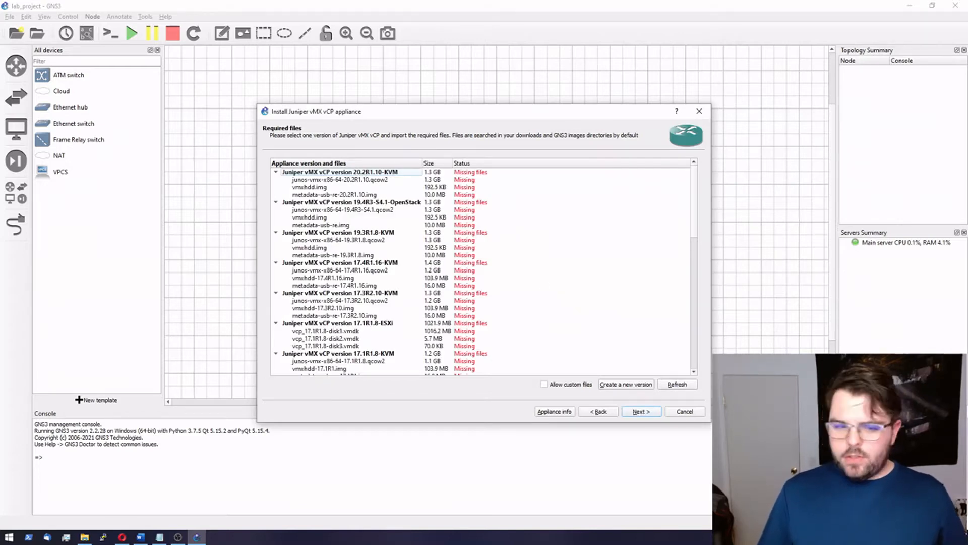
click(122, 537)
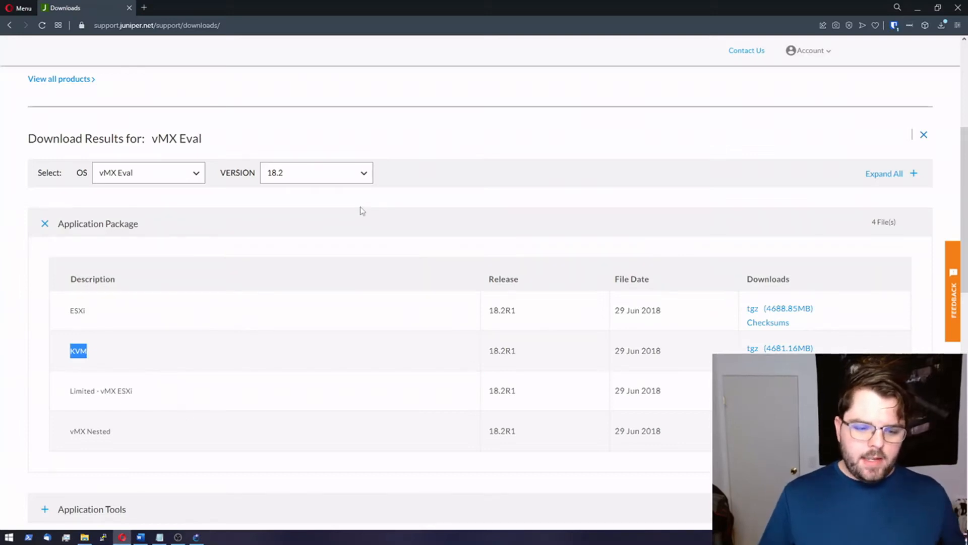
Step: Bring the GNS3 vMX vCP installer back to the front
click(197, 537)
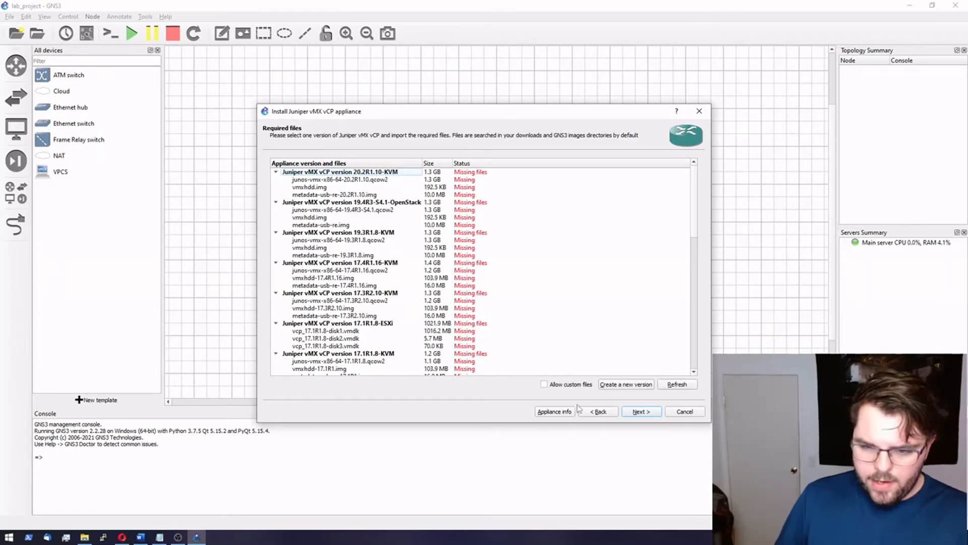
Step: Allow custom files and import junos-vmx-x86-64-18.2R1.9.qcow2 as the 20.2R1.10 vCP image
click(544, 384)
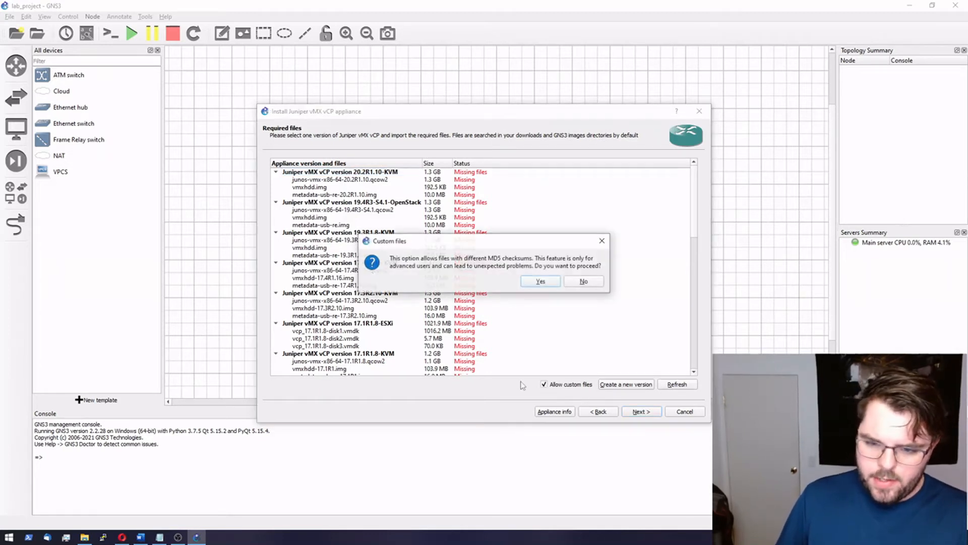
click(550, 282)
click(337, 180)
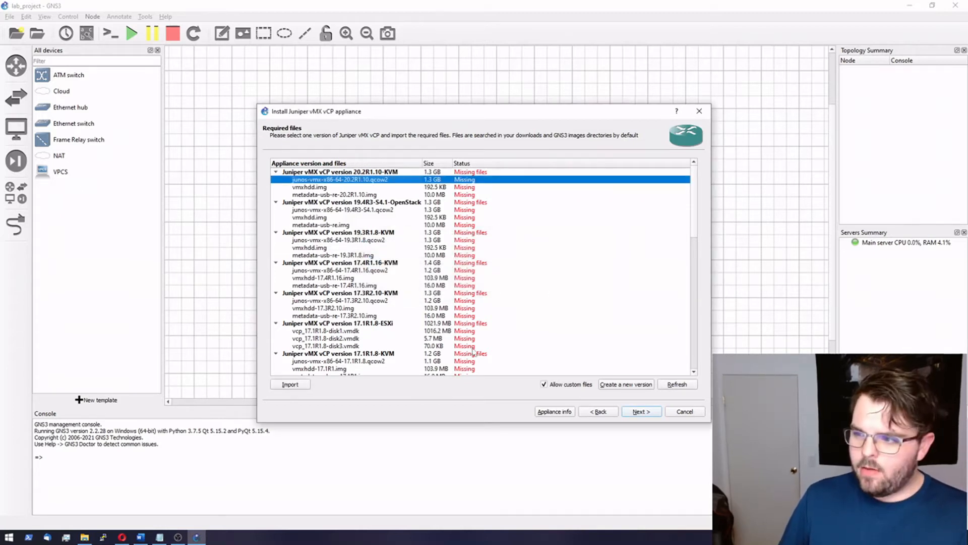
click(292, 385)
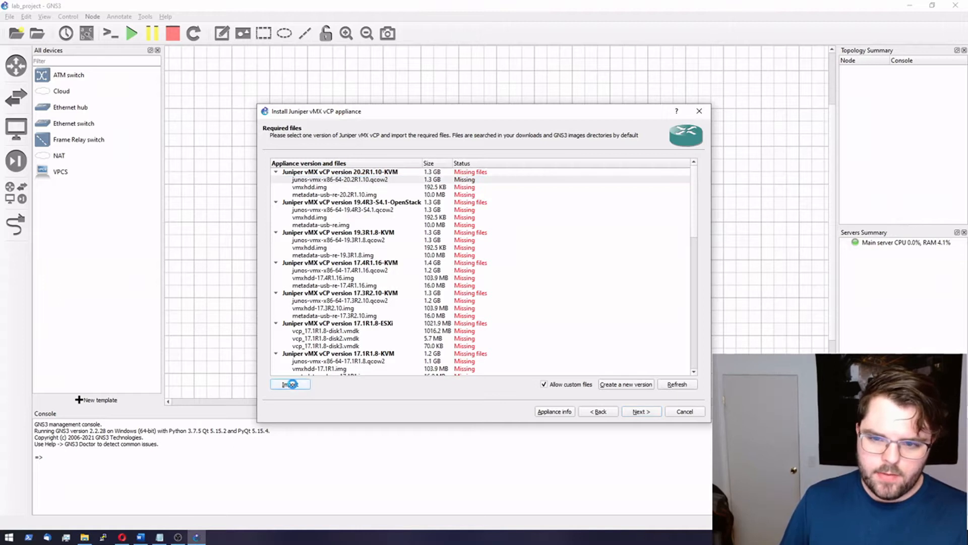
scroll(300, 261, up, 5)
click(303, 210)
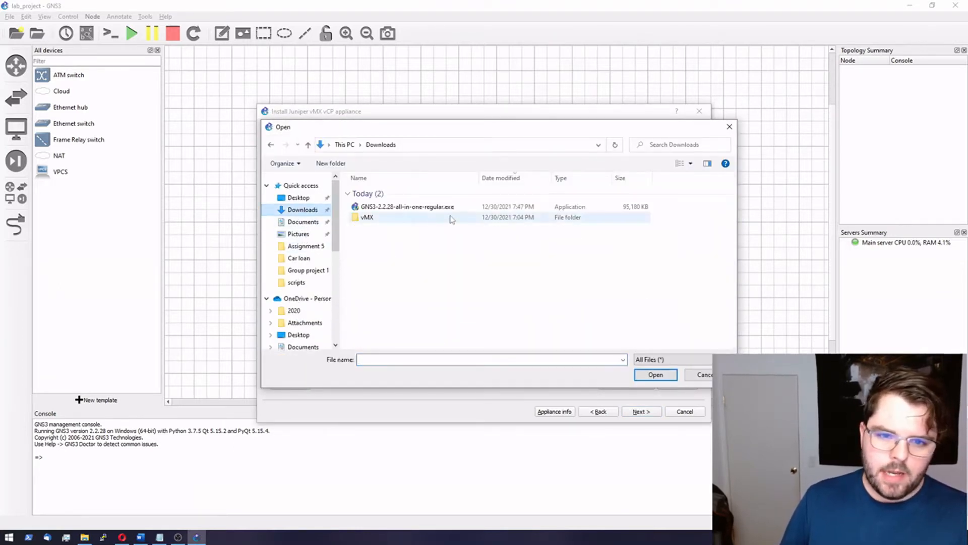
double_click(372, 218)
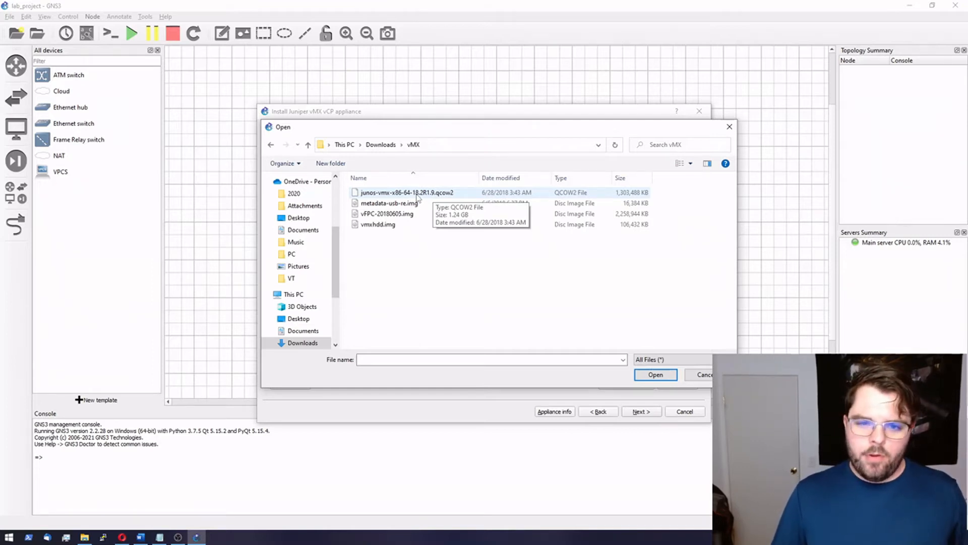
double_click(417, 195)
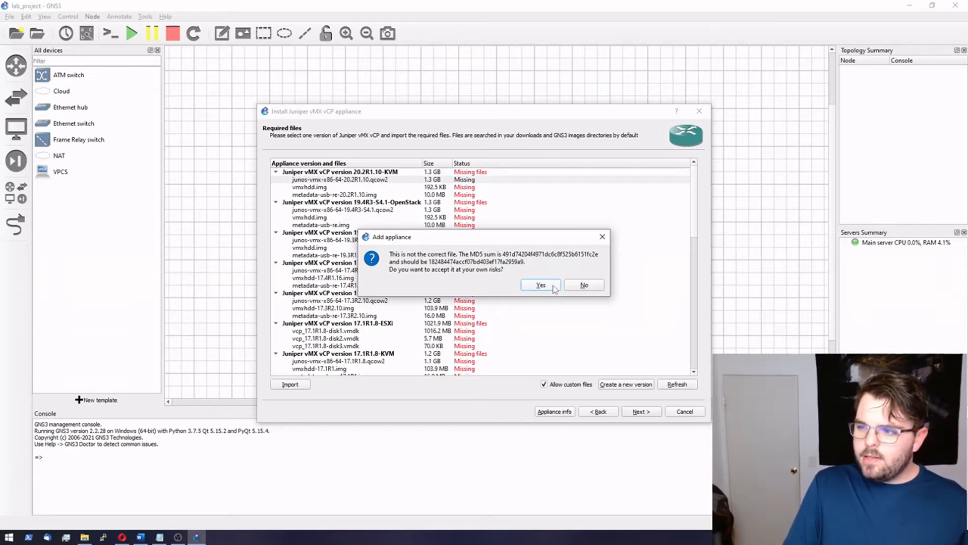
click(555, 288)
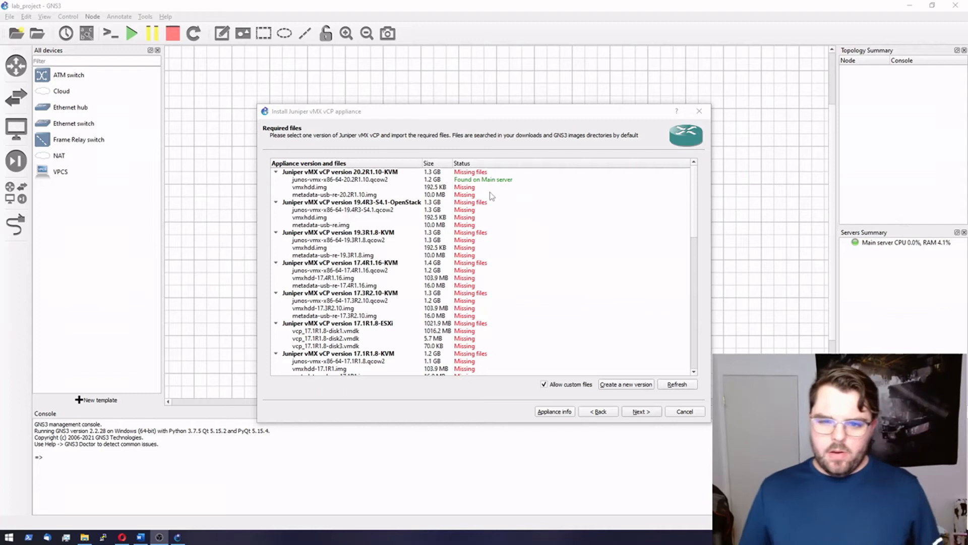
Step: Check the found junos qcow2 entry and select vmxhdd.img to supply next
click(489, 182)
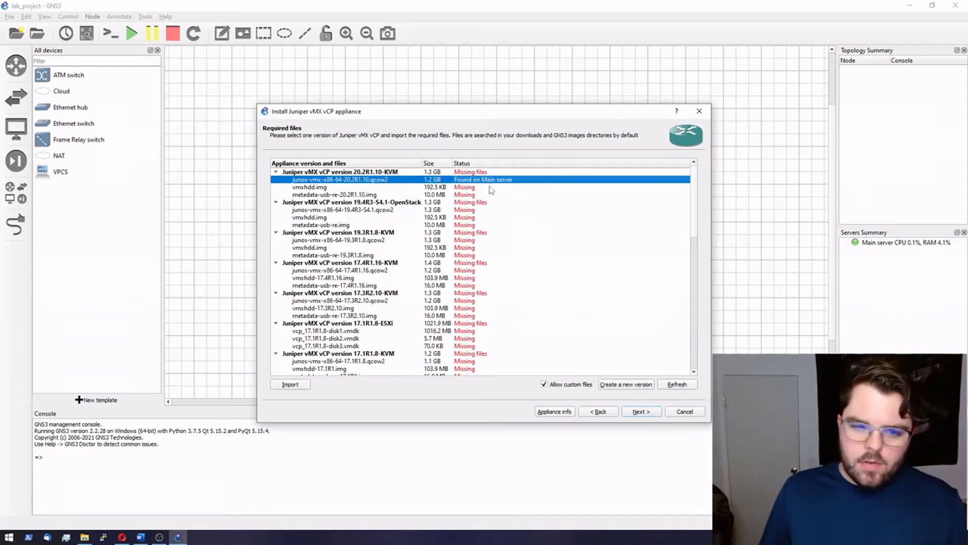
click(464, 188)
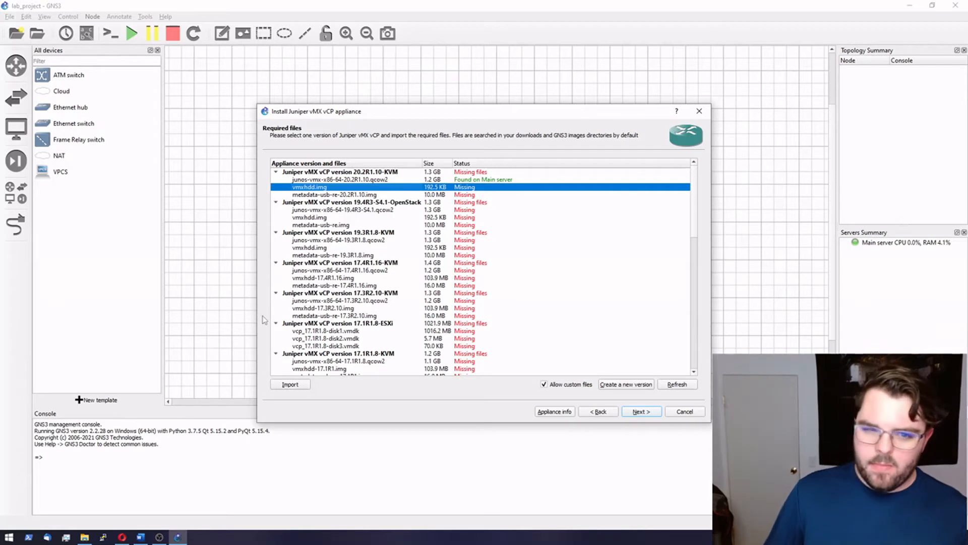
Step: Import vmxhdd.img from the vMX downloads, accepting the checksum mismatch
click(289, 384)
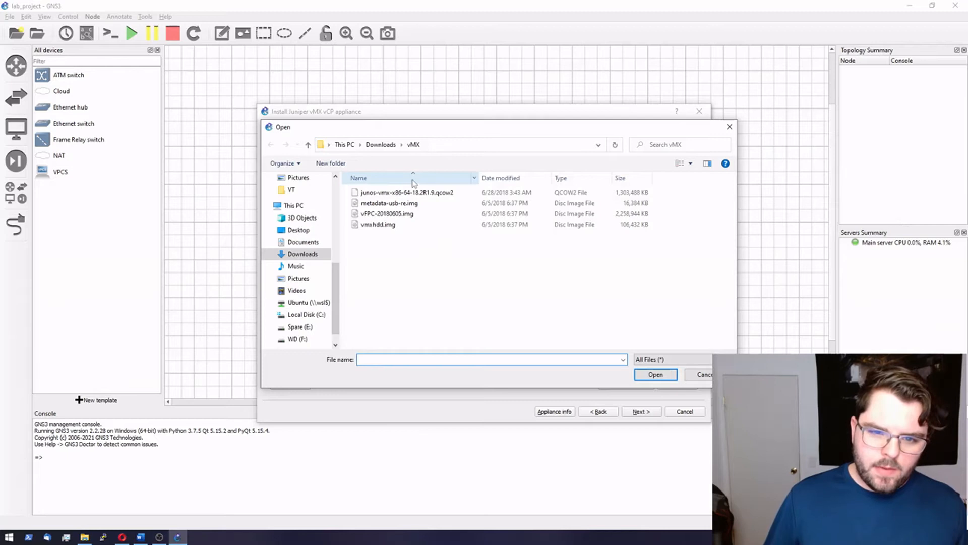
double_click(378, 224)
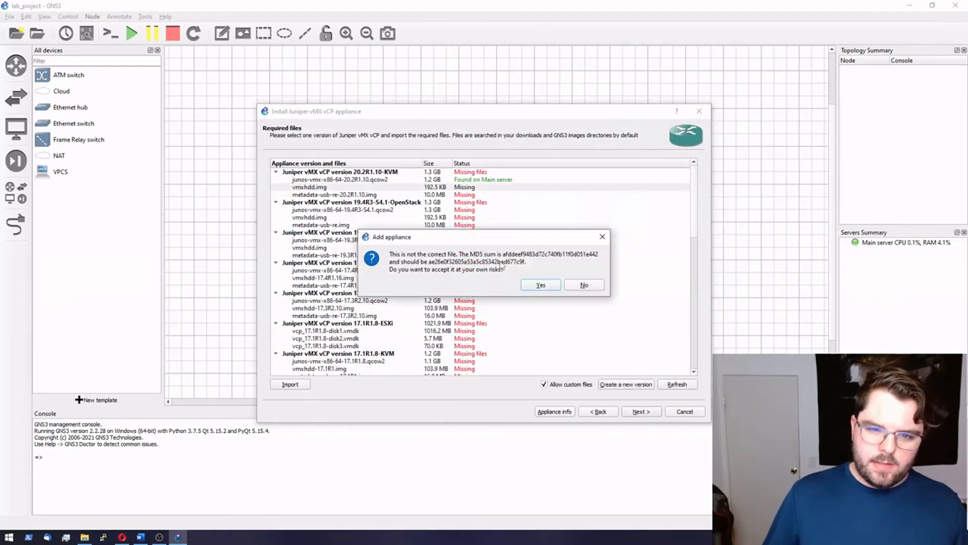
click(541, 286)
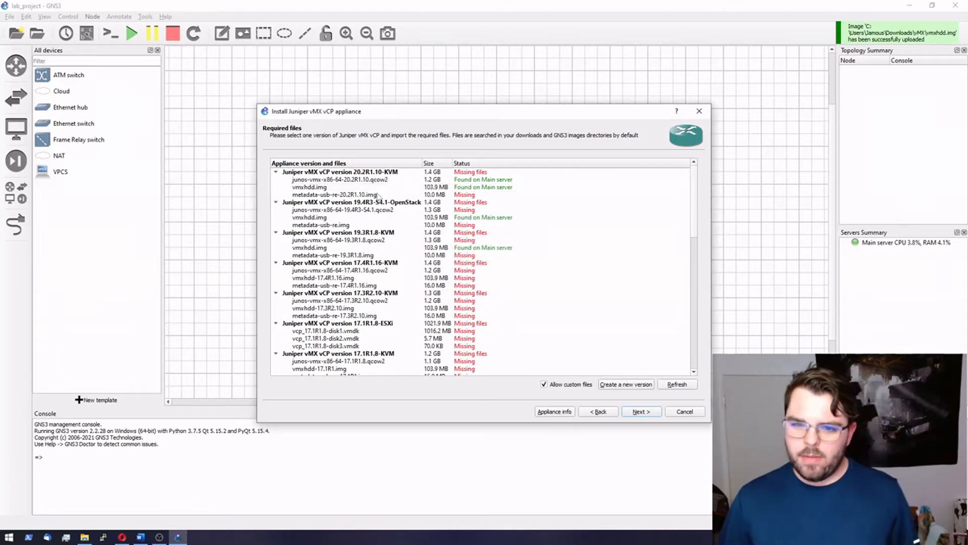
Step: Import metadata-usb-re.img for the missing metadata-usb-re-20.2R1.10.img entry, accepting the checksum warning
click(476, 195)
click(302, 384)
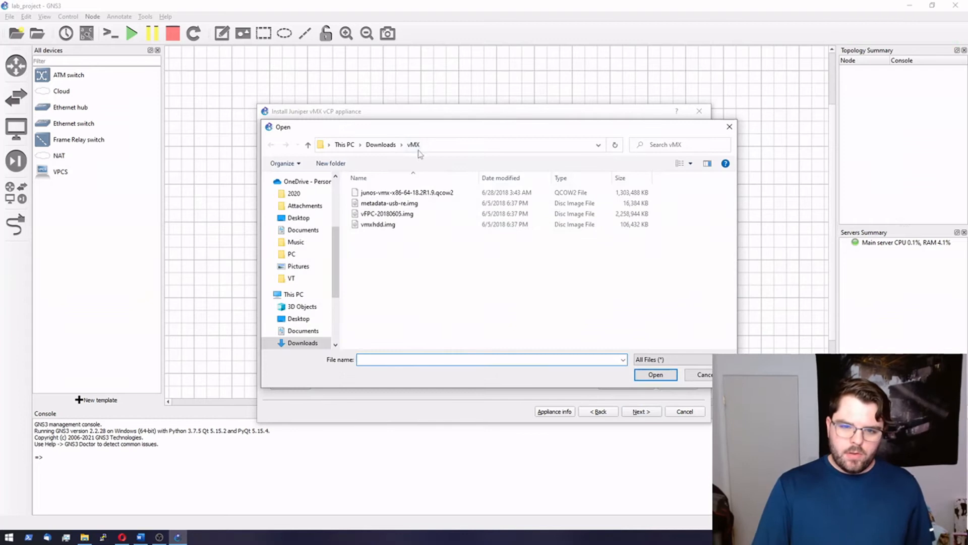
click(379, 204)
click(665, 375)
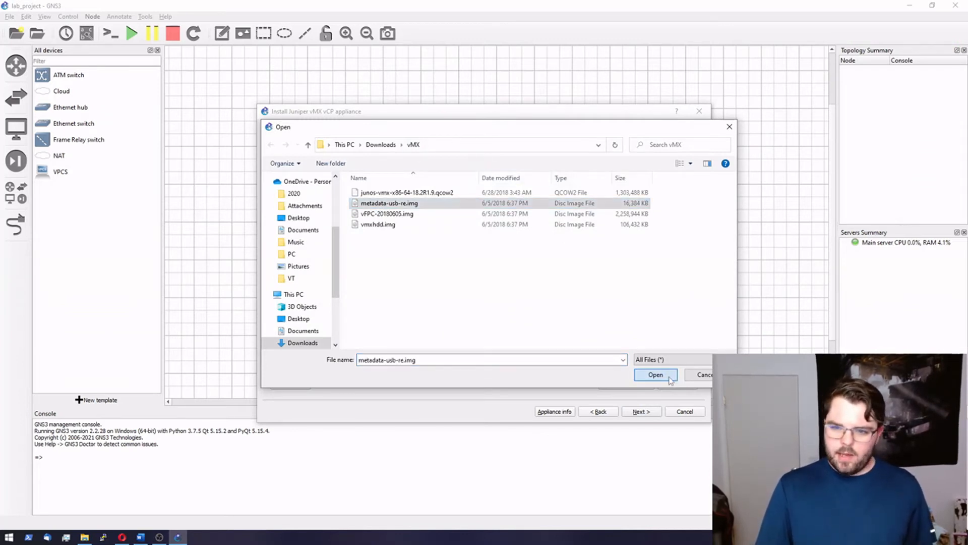
click(541, 285)
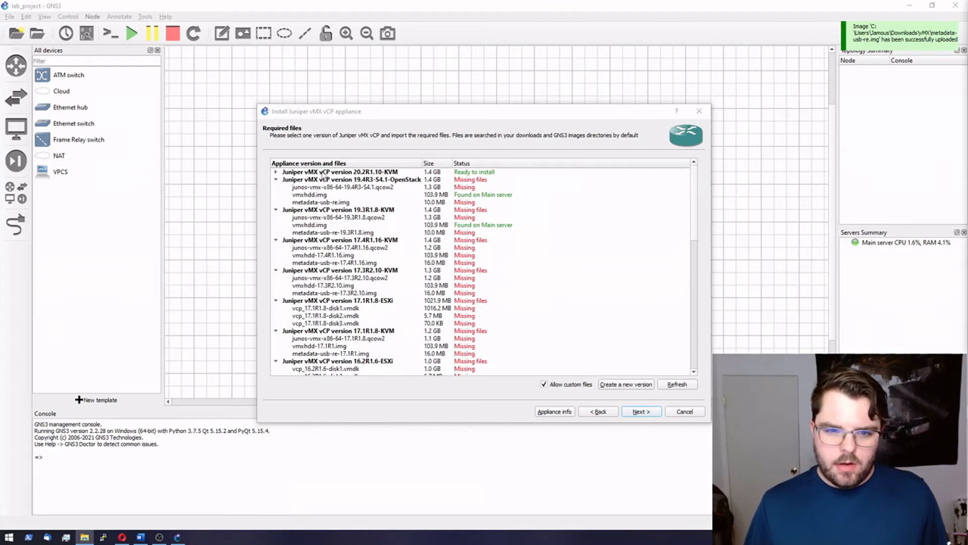
Step: Install version 20.2R1.10-KVM, finish the wizard, and select the new vMX vCP template
click(323, 173)
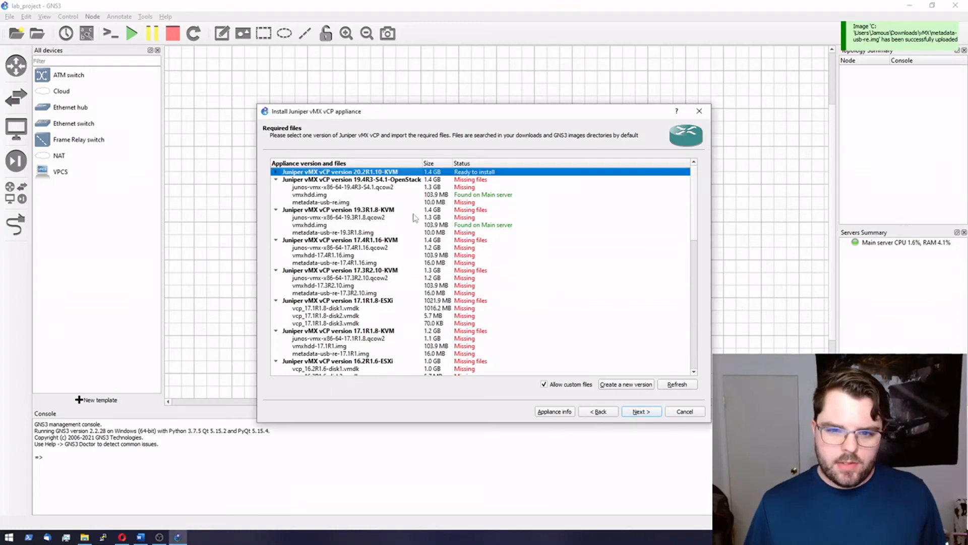
click(641, 412)
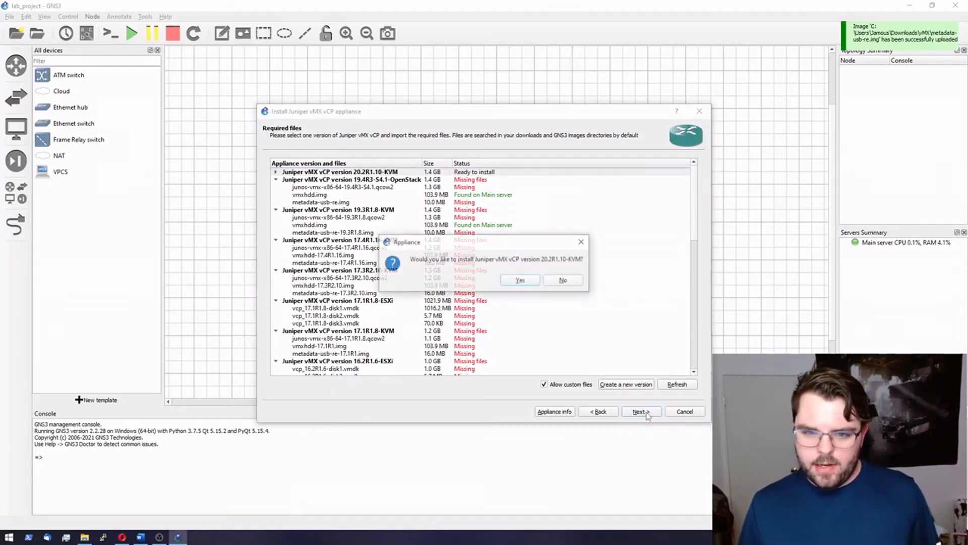
click(520, 281)
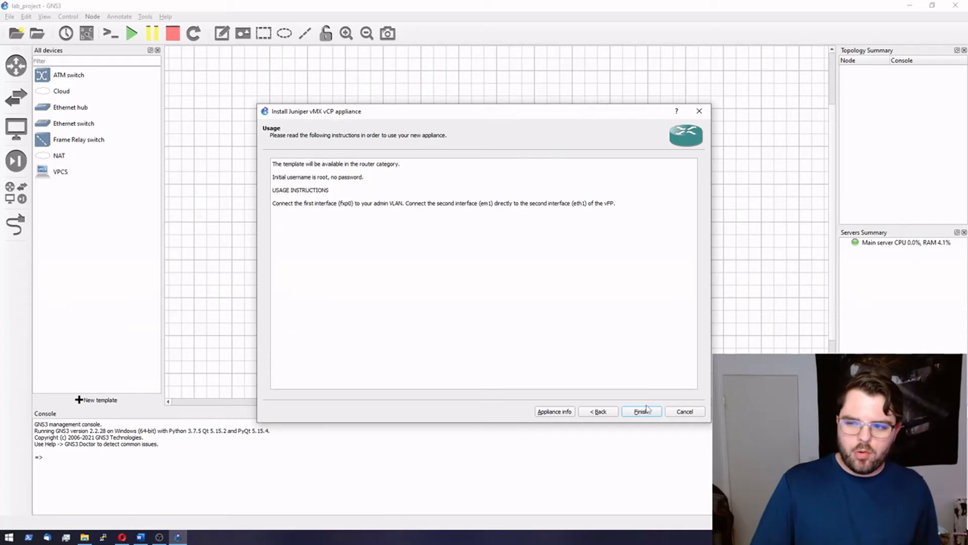
click(647, 413)
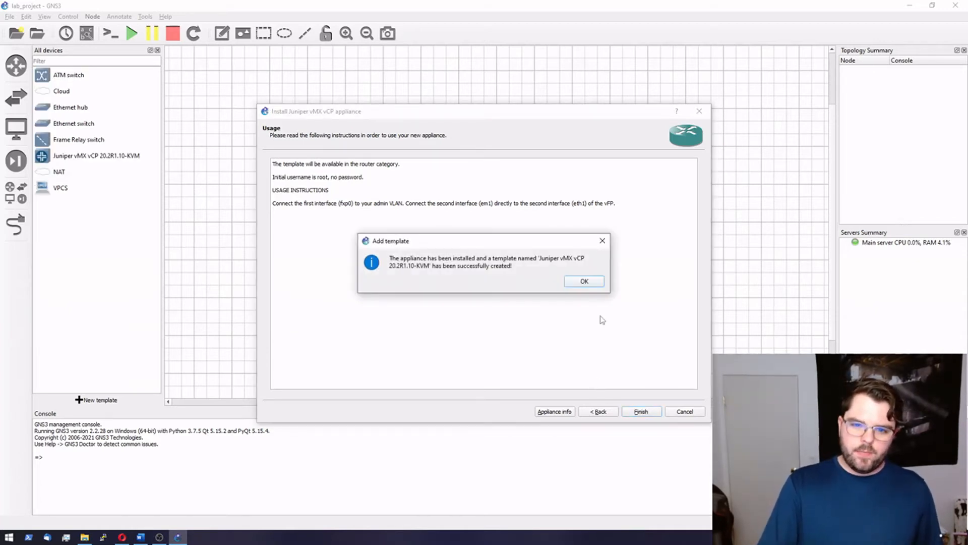
click(584, 281)
click(100, 160)
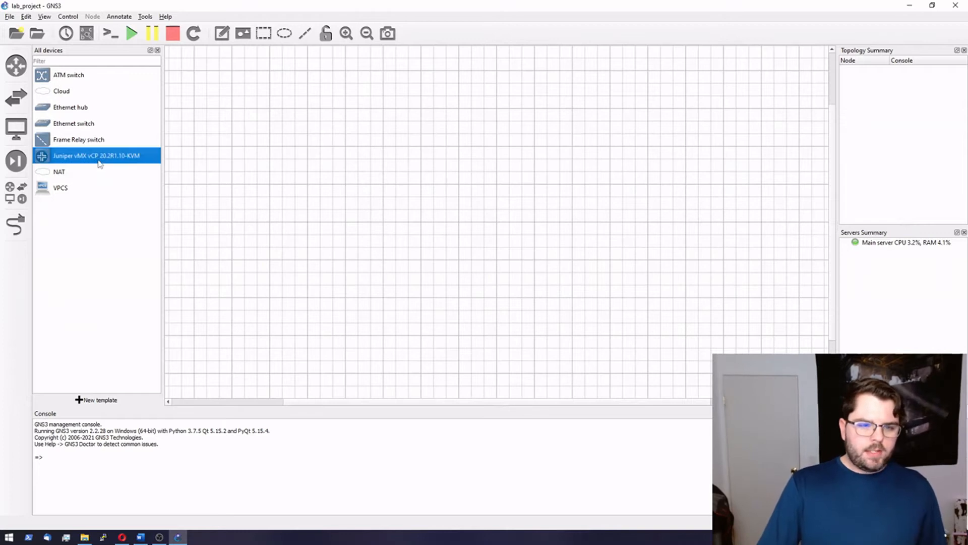
Step: Change the version in the vMX vCP template's name to 18.2R1.9-KVM
right_click(102, 158)
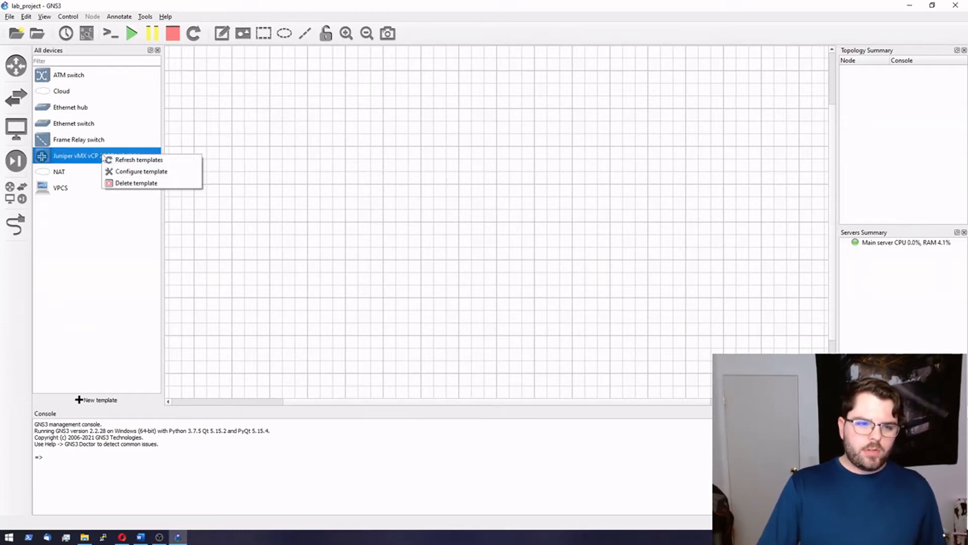
click(129, 175)
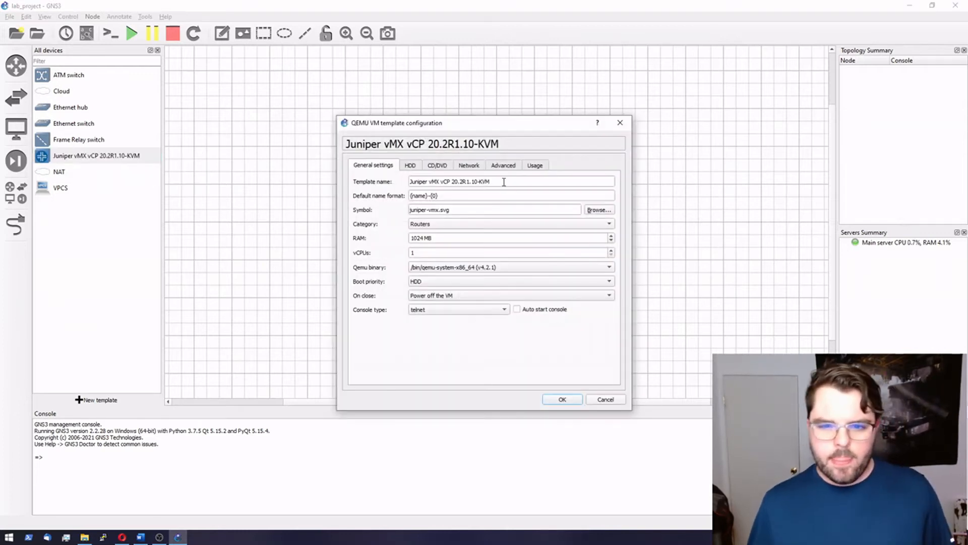
drag(477, 182, 452, 182)
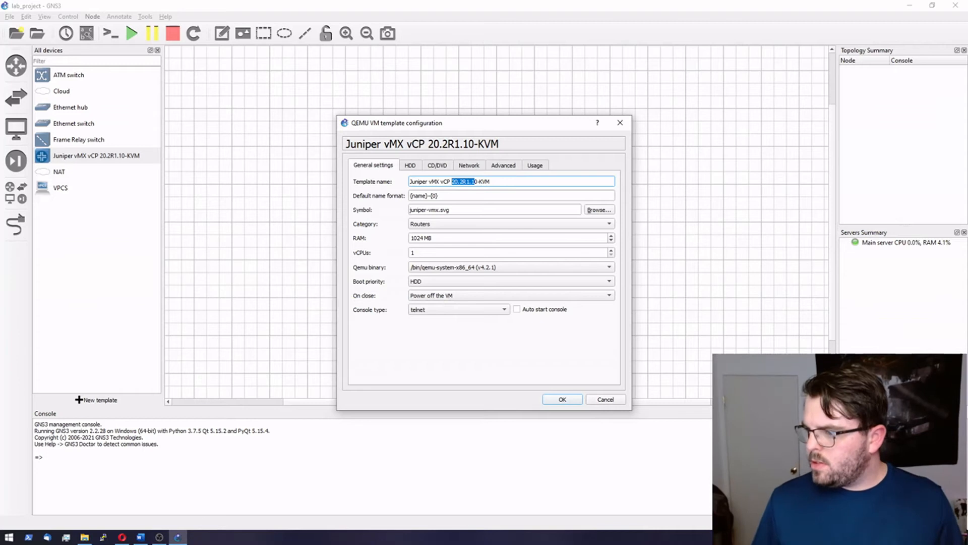
key(alt+Tab)
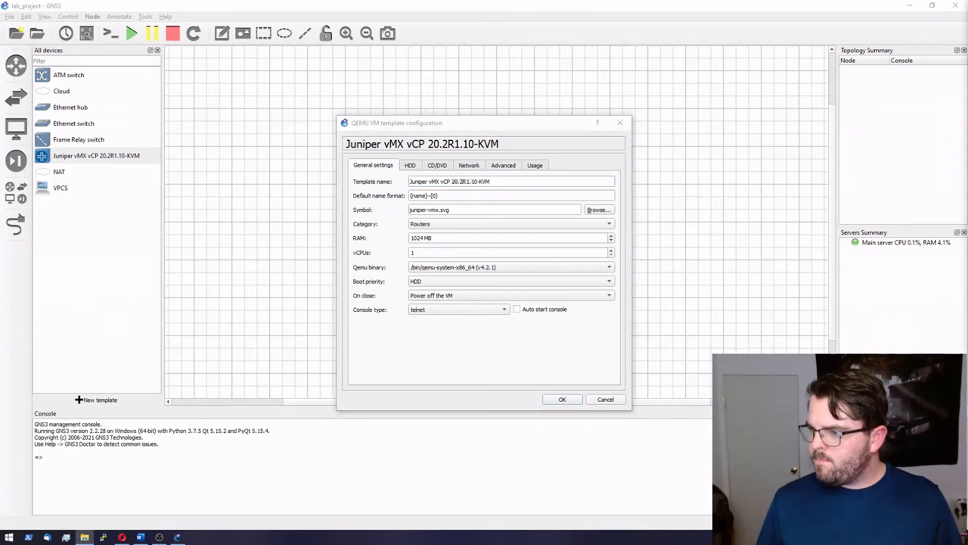
click(471, 182)
drag(453, 183, 474, 181)
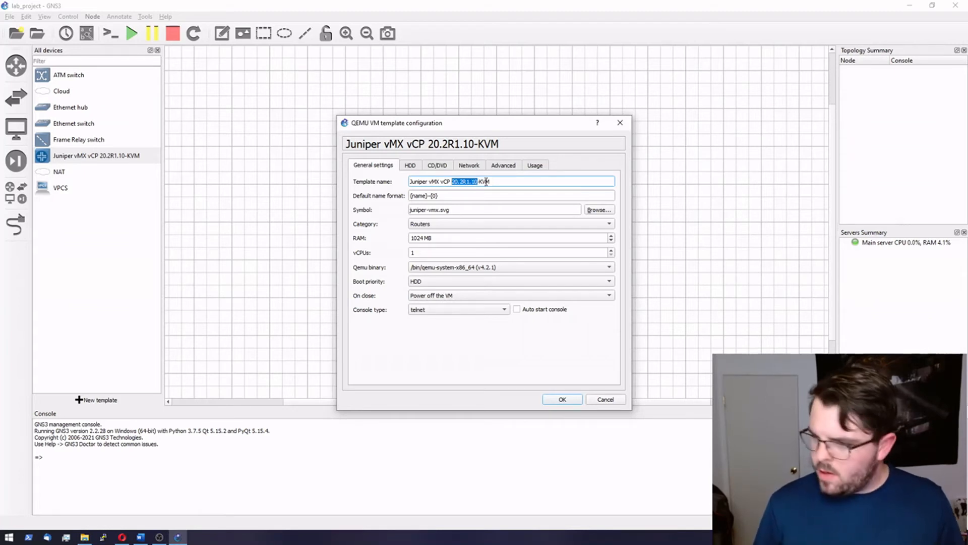
text(18)
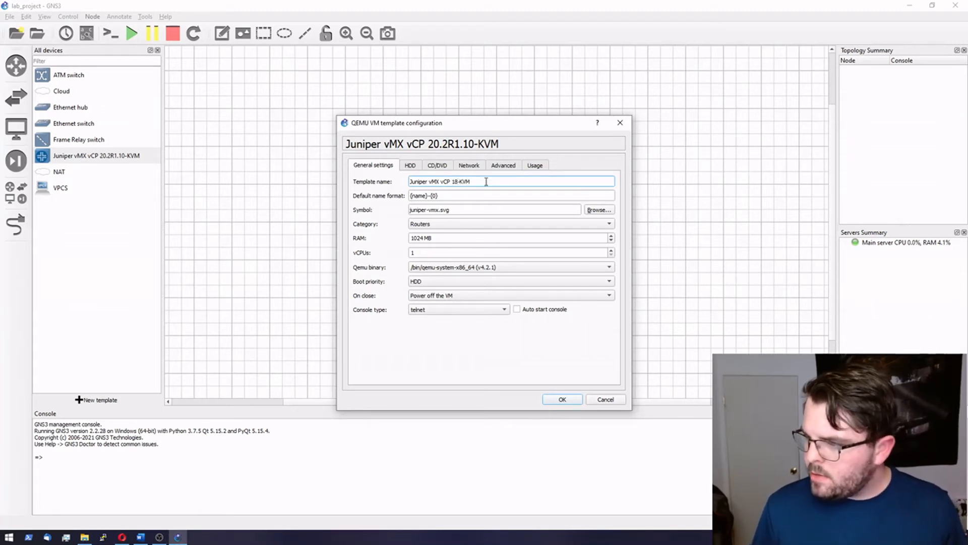
text(.R)
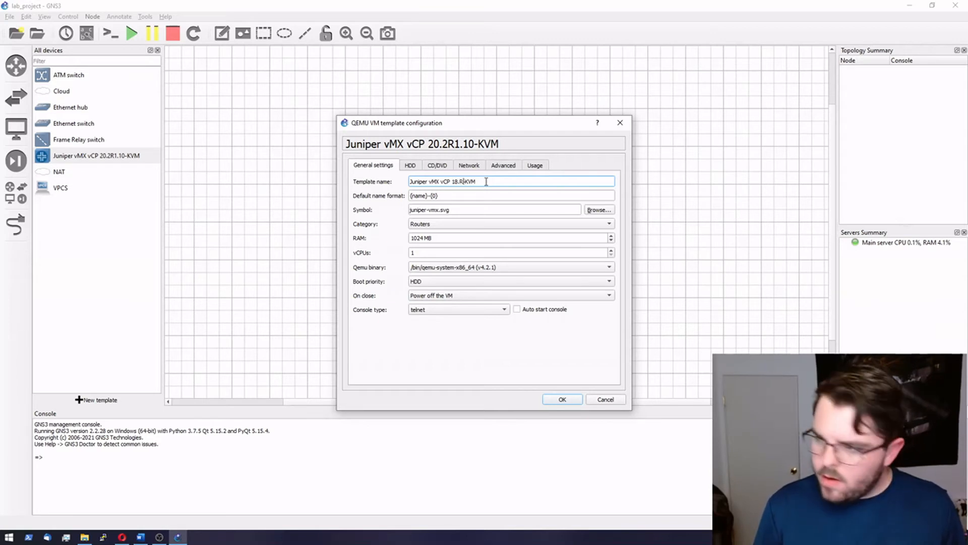
key(BackSpace)
text(2)
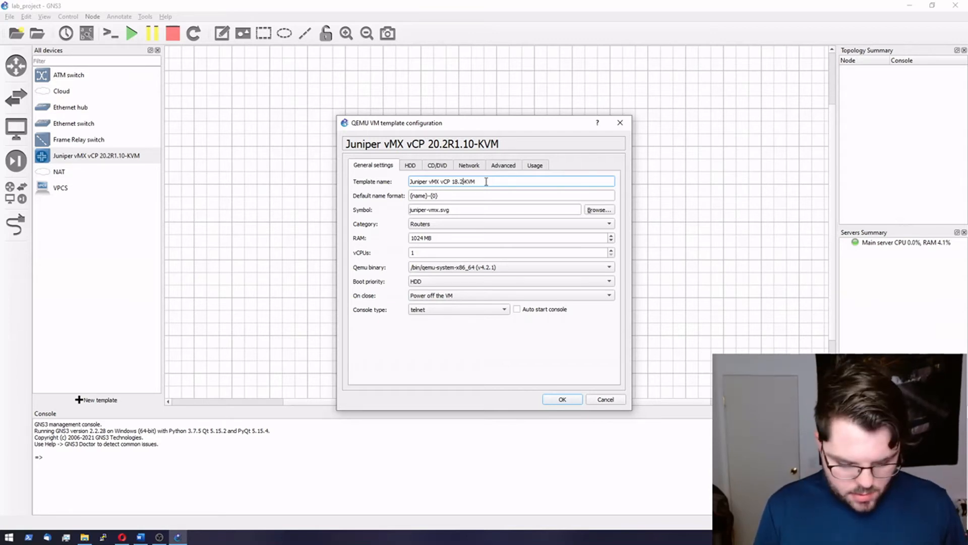
text(R)
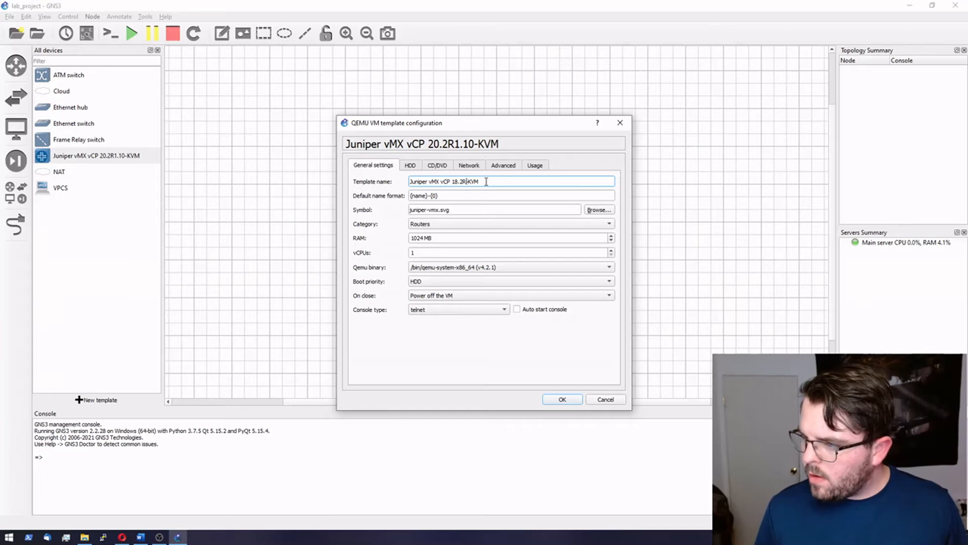
text(1.9)
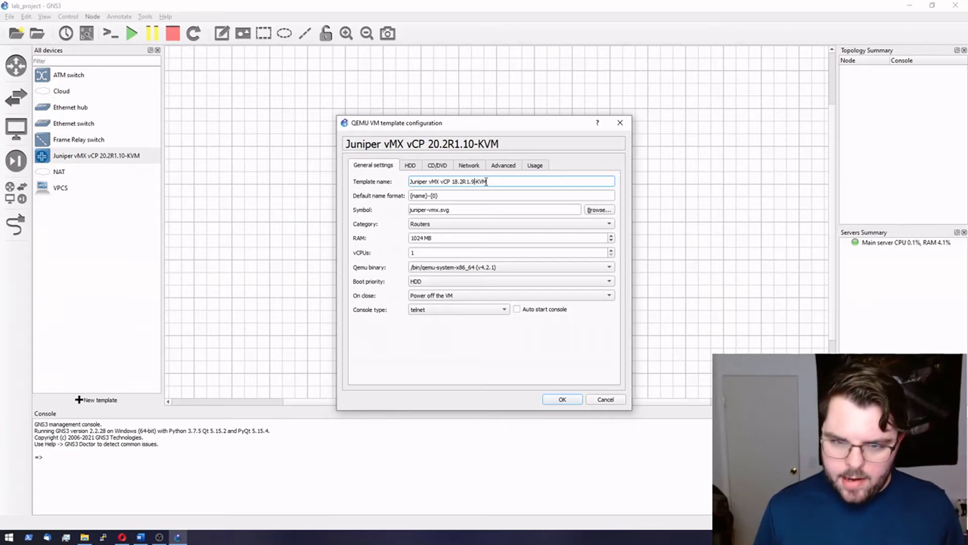
click(563, 399)
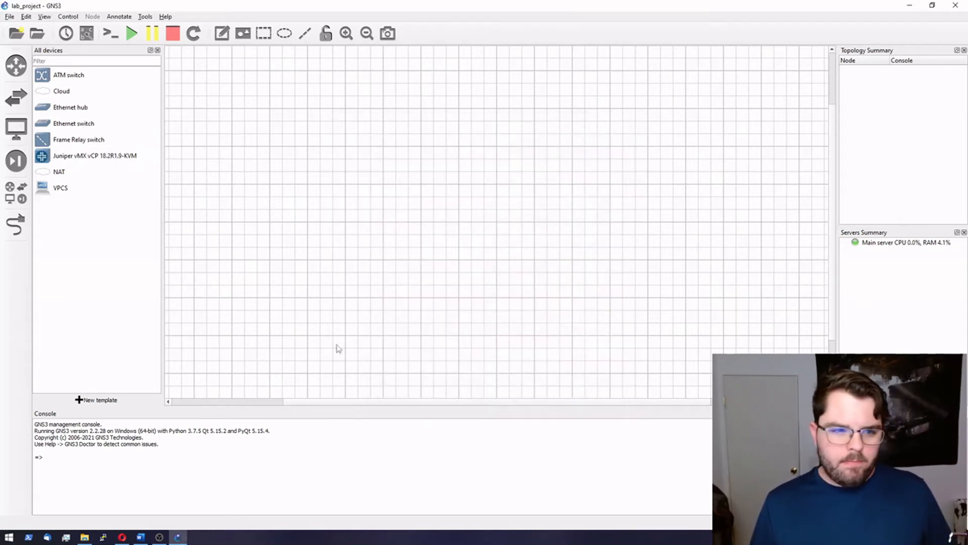
Step: Start a new template and install the Juniper vMX vFP appliance on the main server, reaching its required files
click(87, 400)
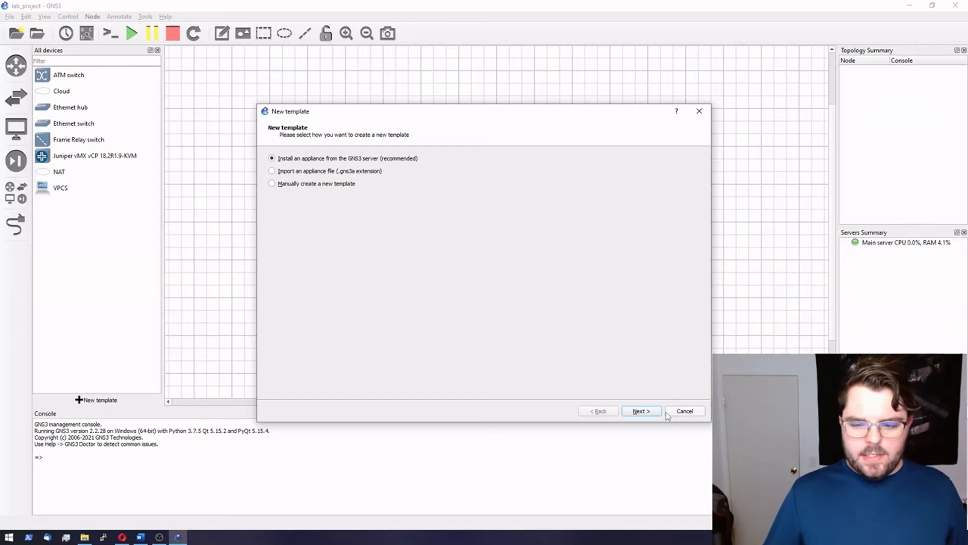
click(645, 412)
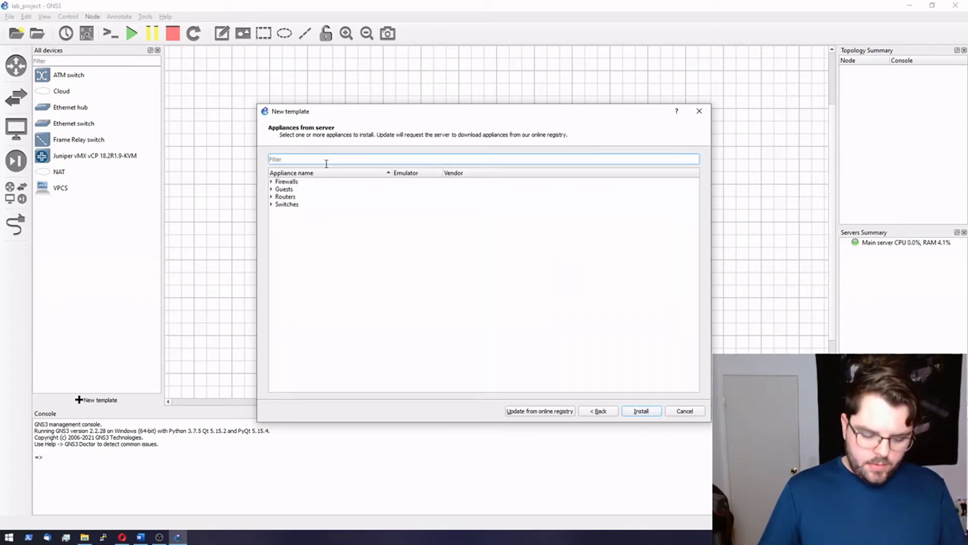
text(vmx)
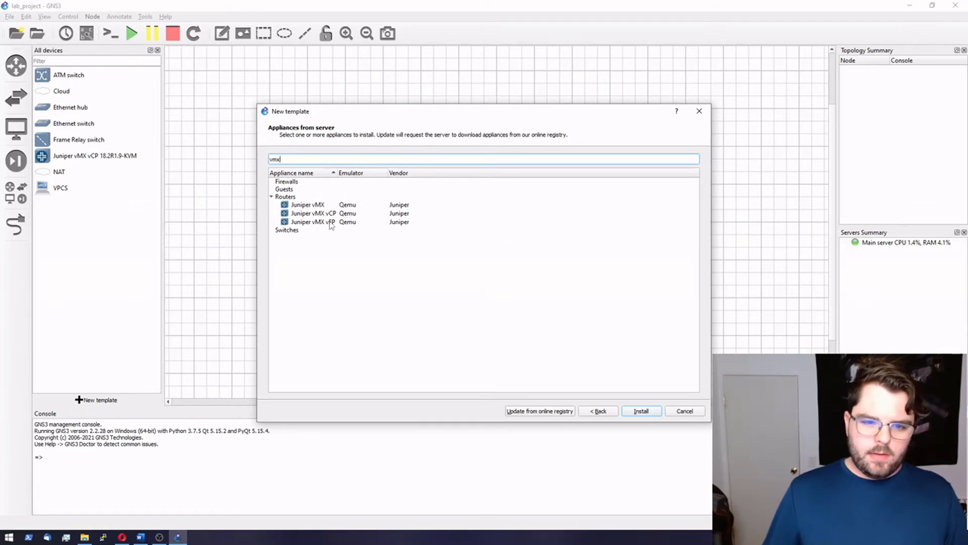
click(331, 223)
click(639, 411)
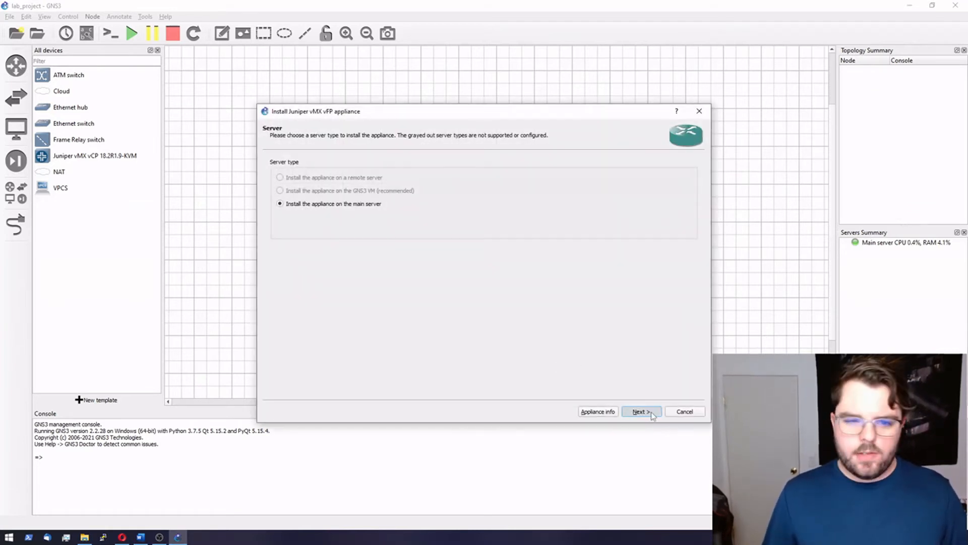
click(640, 412)
click(640, 412)
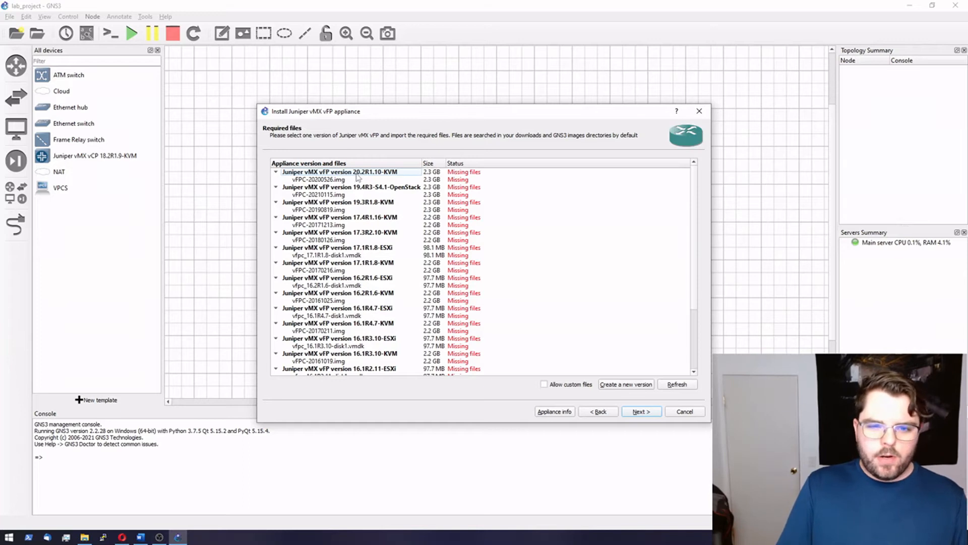
Step: Import vFPC-20180605.img as a custom file for the vFP appliance, accepting the checksum warnings
click(341, 179)
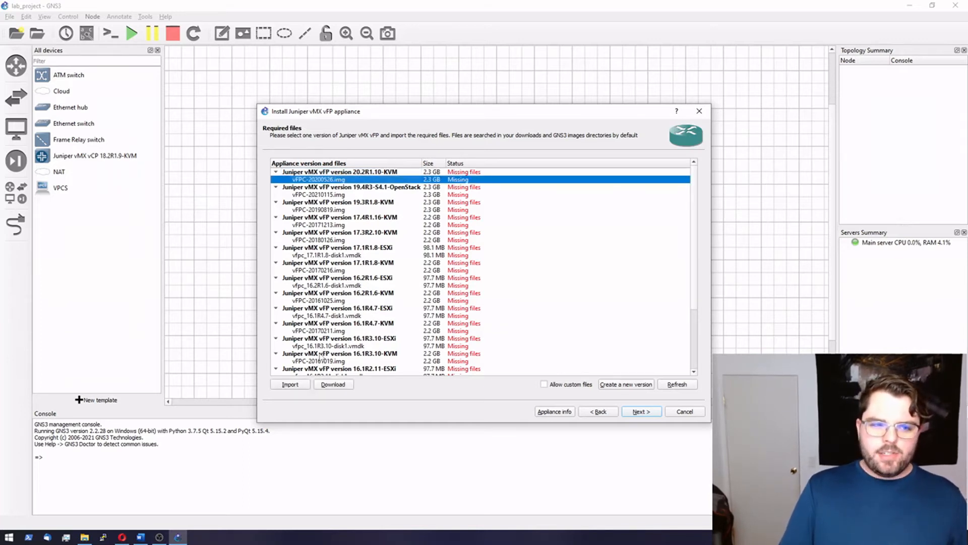
click(292, 384)
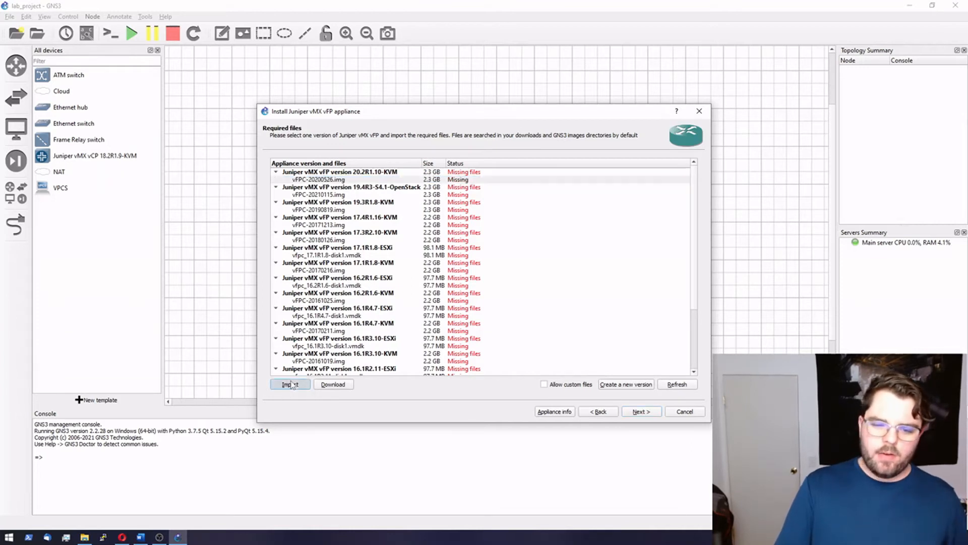
click(544, 384)
click(554, 279)
click(290, 385)
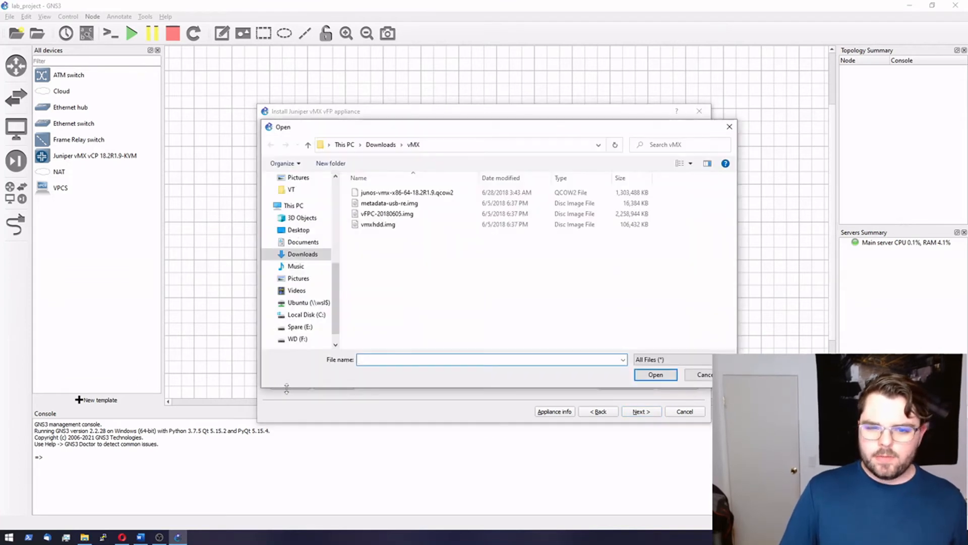
click(400, 214)
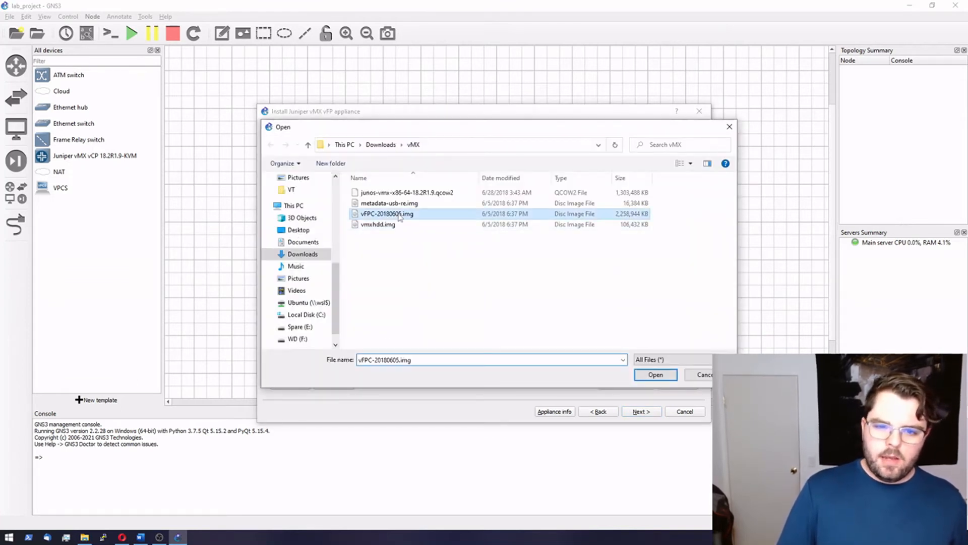
click(662, 376)
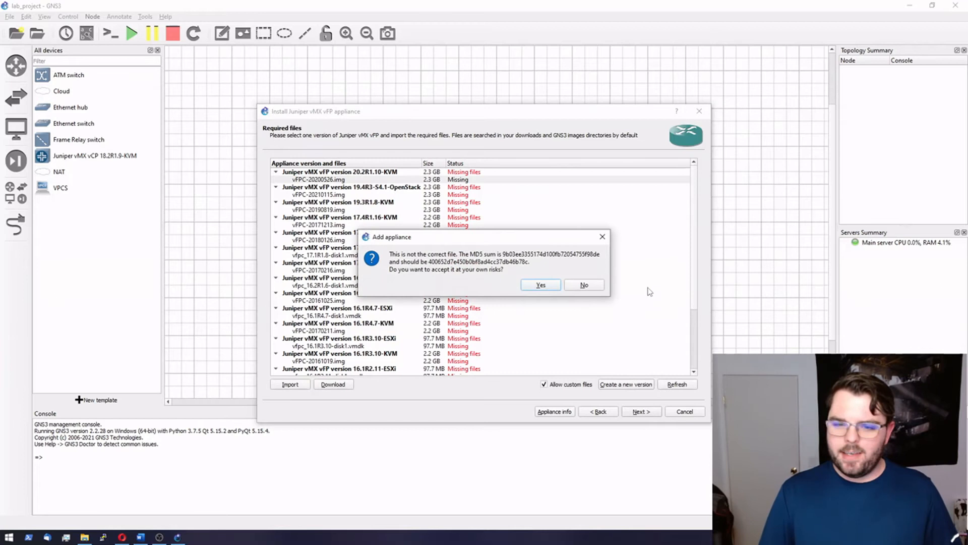
click(542, 286)
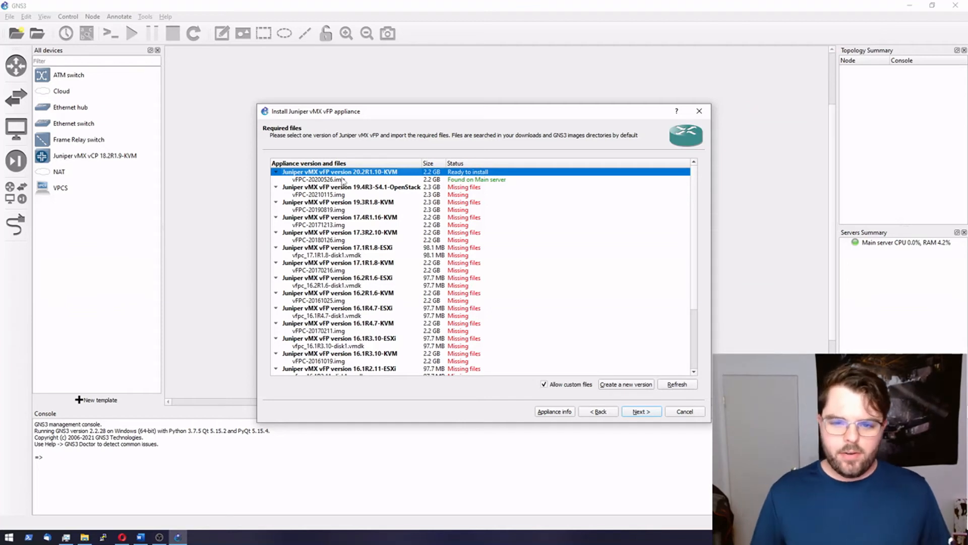
Step: Install vFP version 20.2R1.10-KVM and dismiss the template-created notice
click(643, 412)
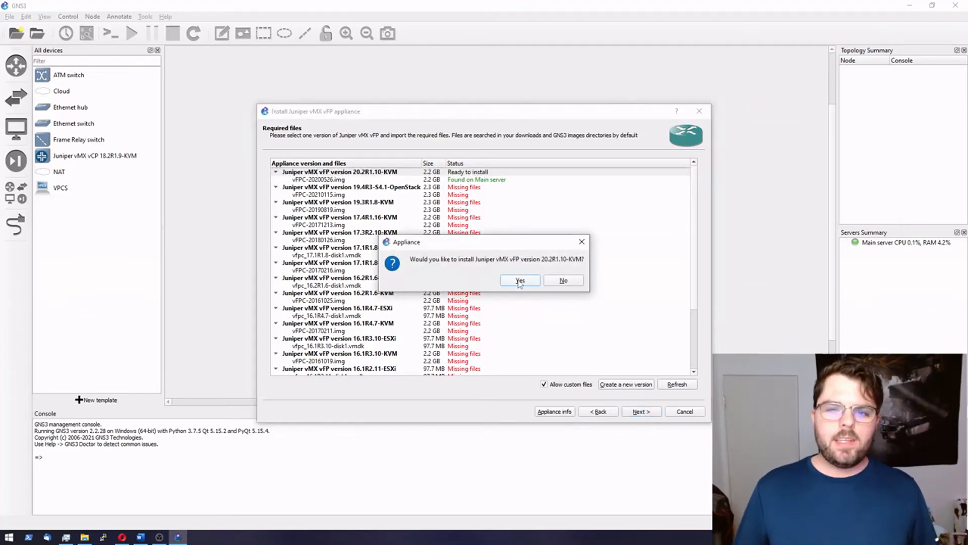
click(520, 282)
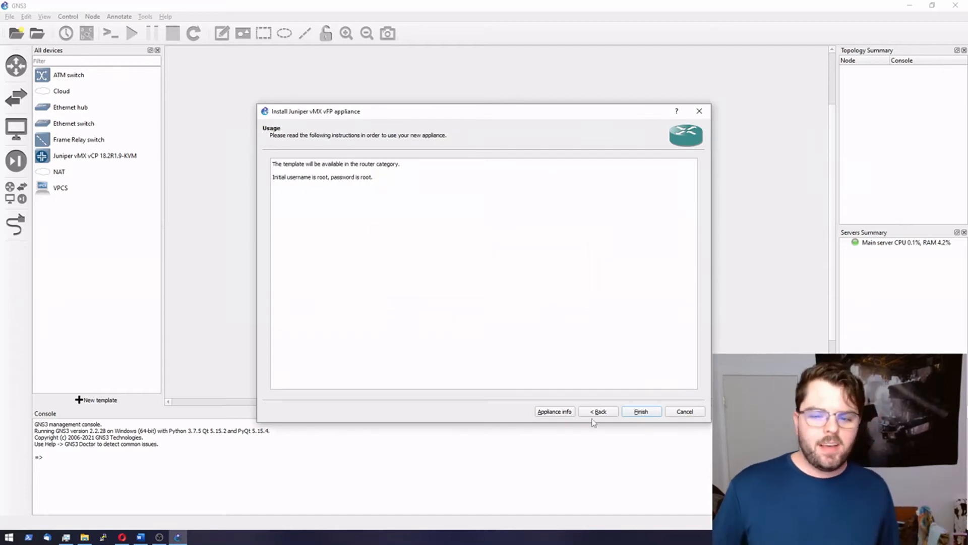
click(650, 418)
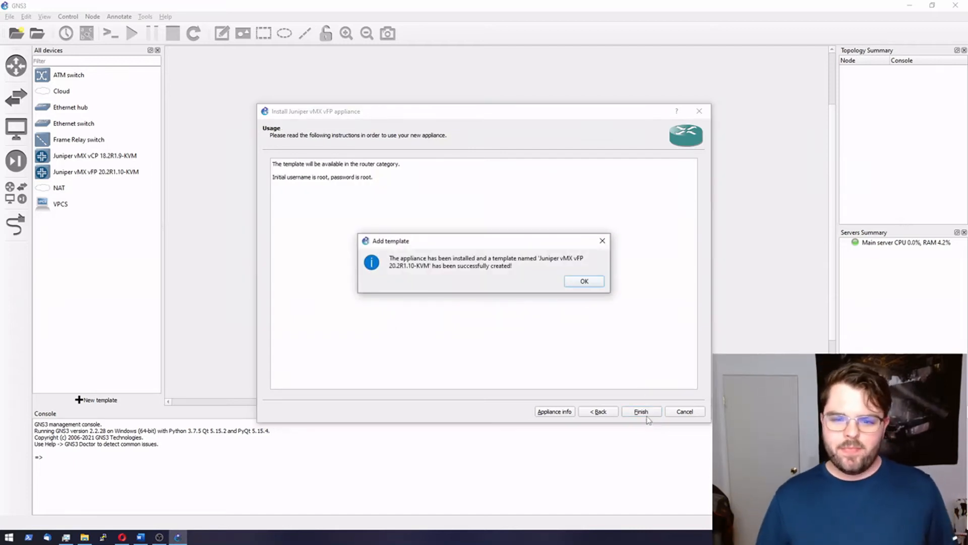
click(584, 281)
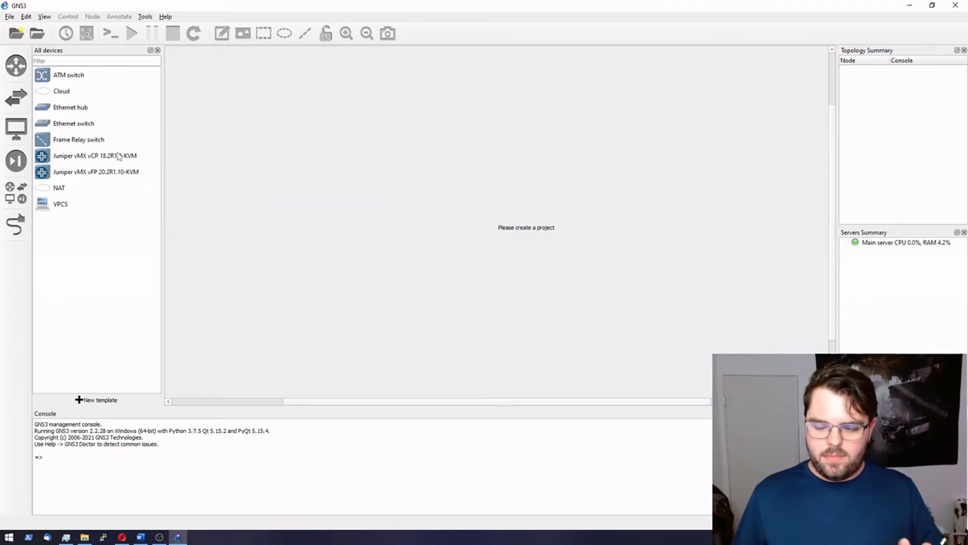
Step: Rename the new vFP template to 'Juniper vMX vFP 18.2R1.9-KVM'
double_click(119, 172)
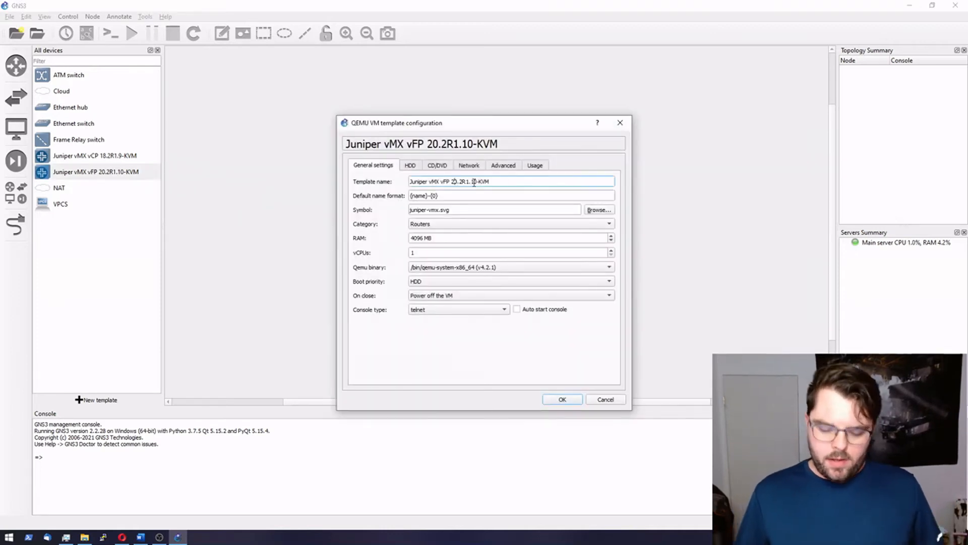
key(BackSpace)
key(BackSpace)
key(BackSpace)
text(18)
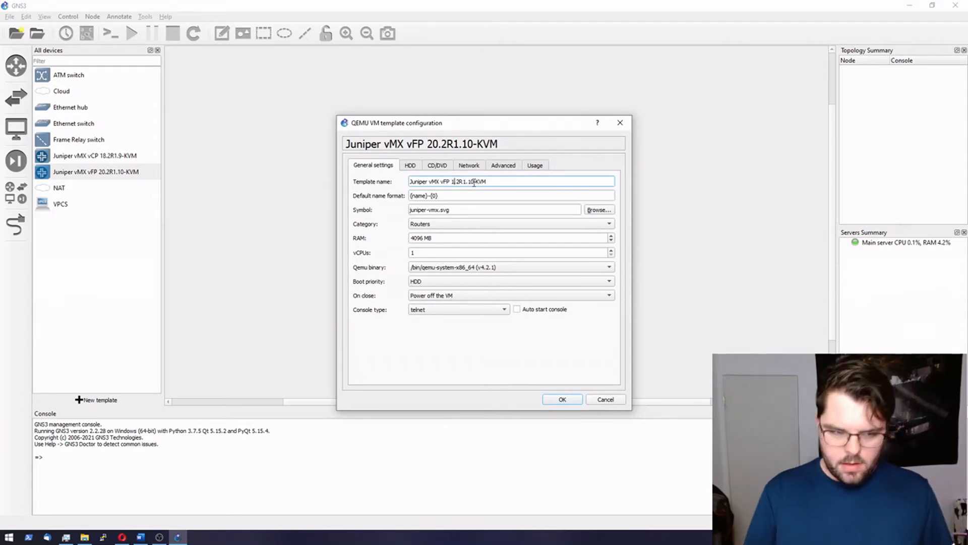
text(.2R1.)
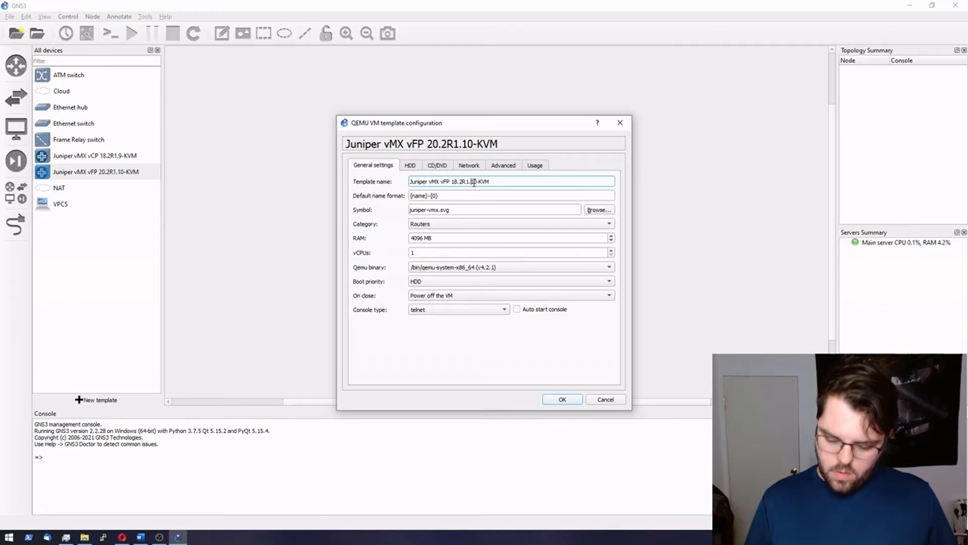
text(9)
key(Delete)
key(Delete)
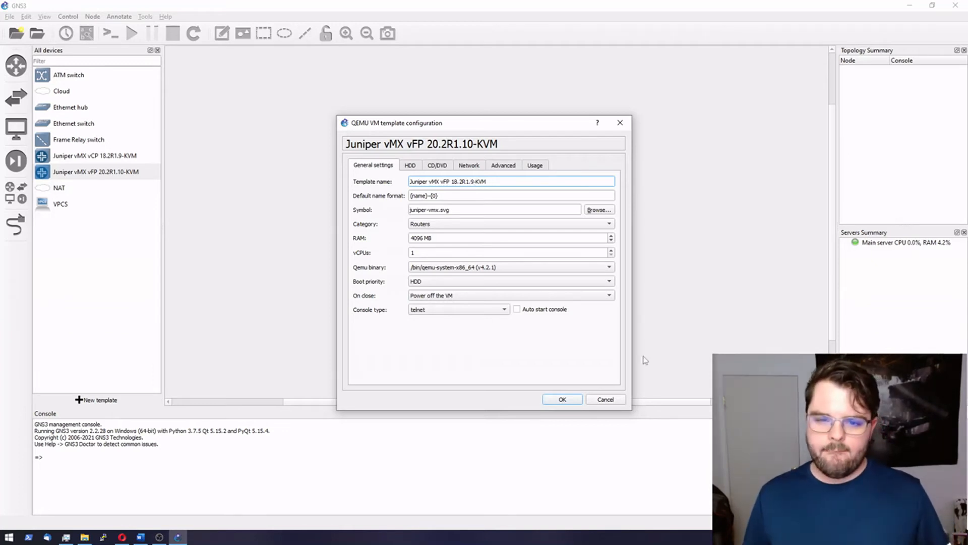
click(564, 400)
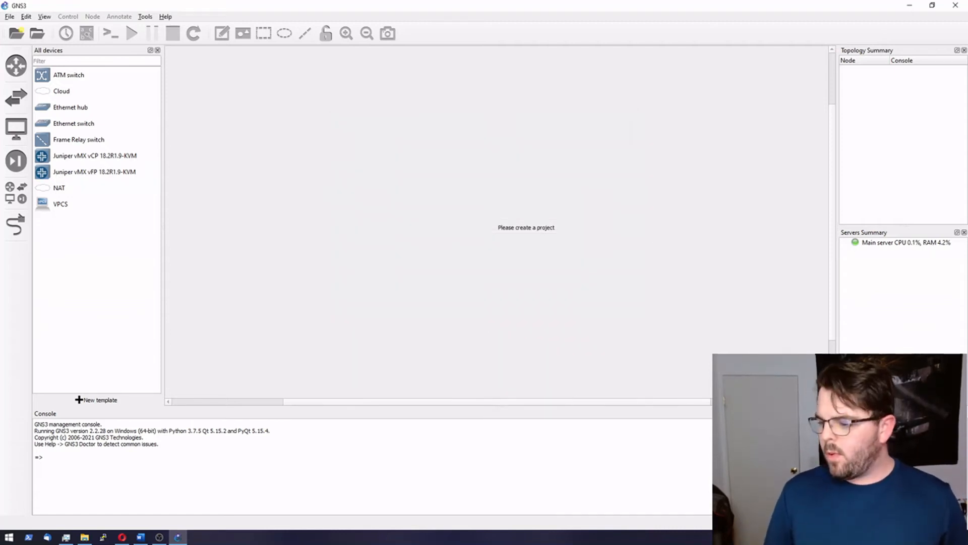
Step: In the vFP template's network settings, set first port name ge-0/0/0 and name format ge-0/0/{0}
key(alt+Tab)
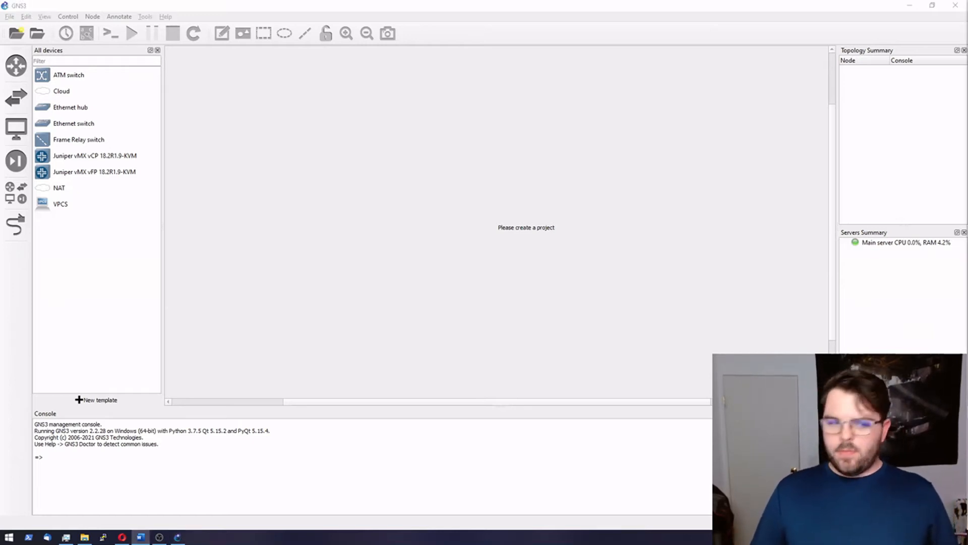
right_click(112, 174)
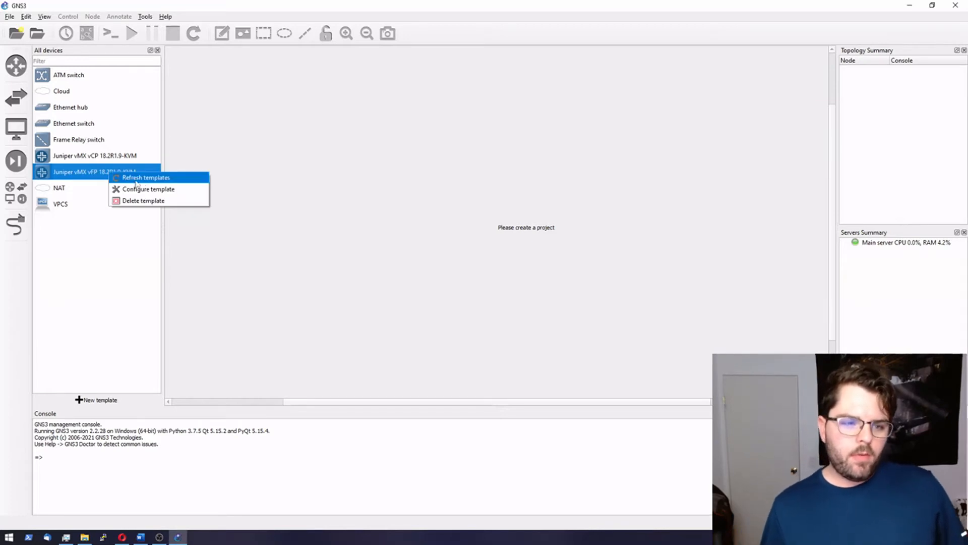
click(152, 189)
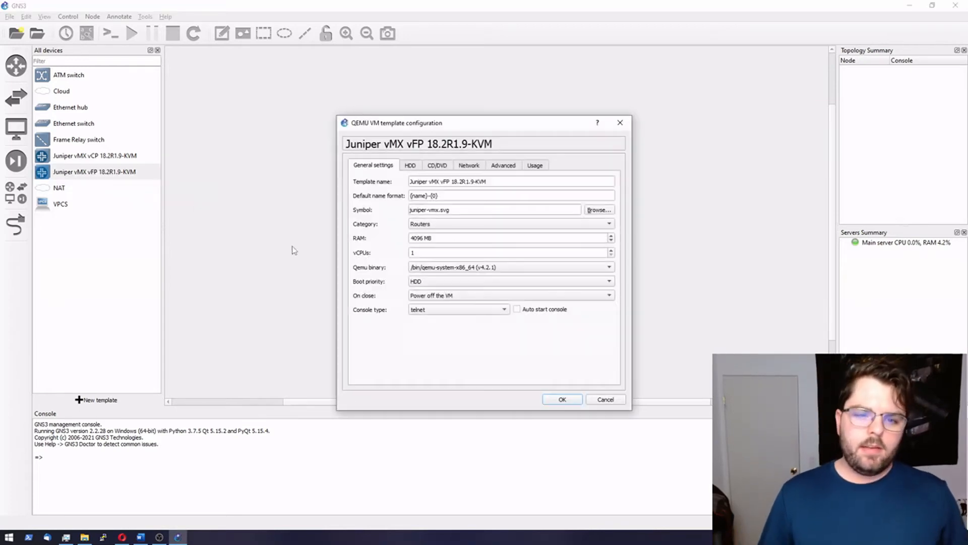
click(472, 167)
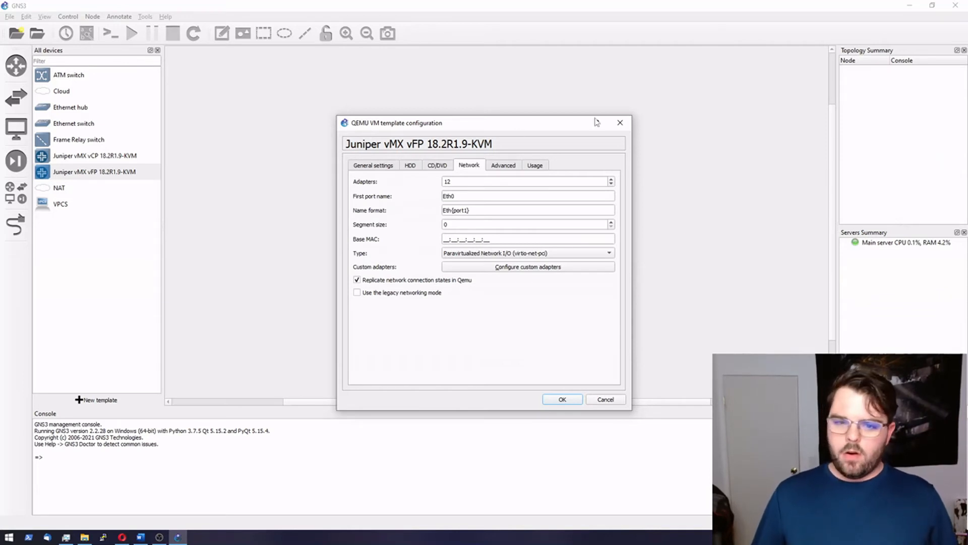
drag(468, 195, 419, 195)
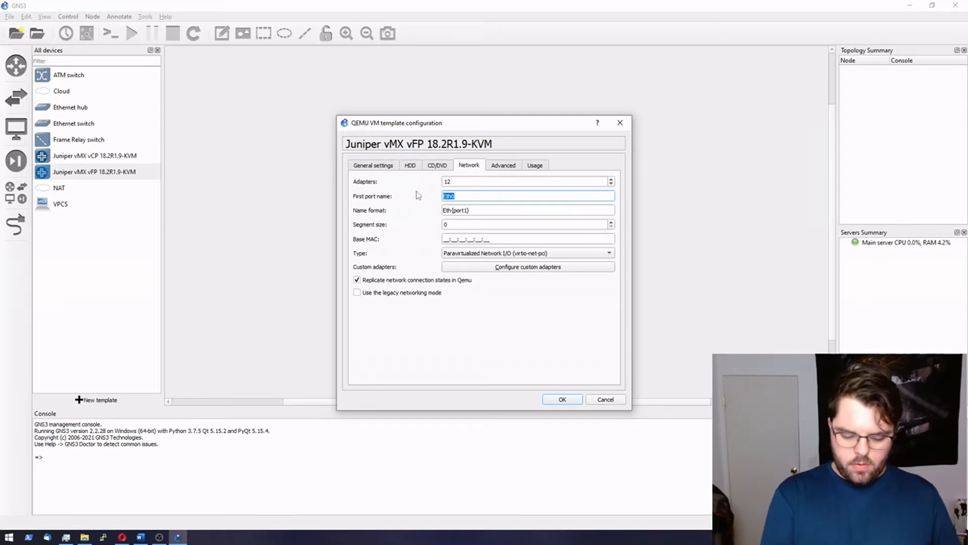
text(ge)
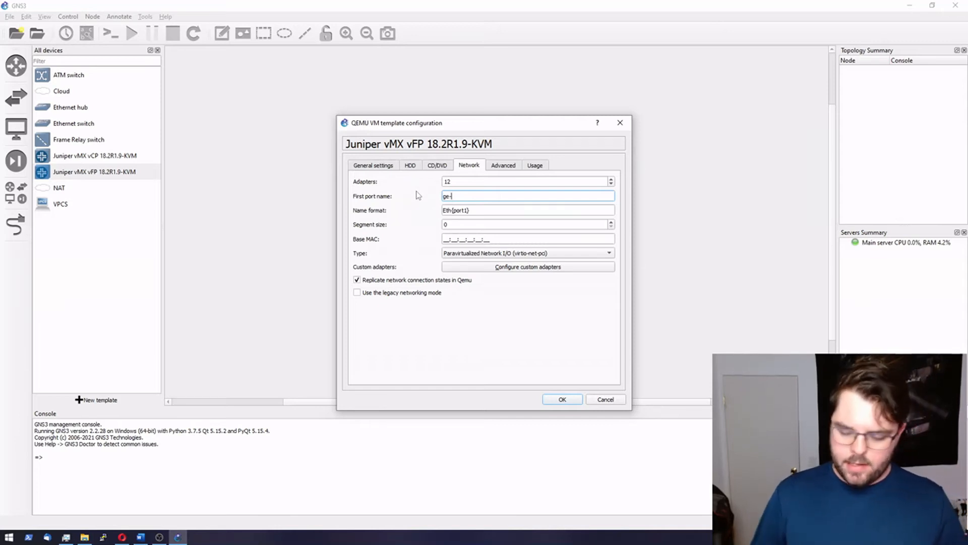
text(-0/0/)
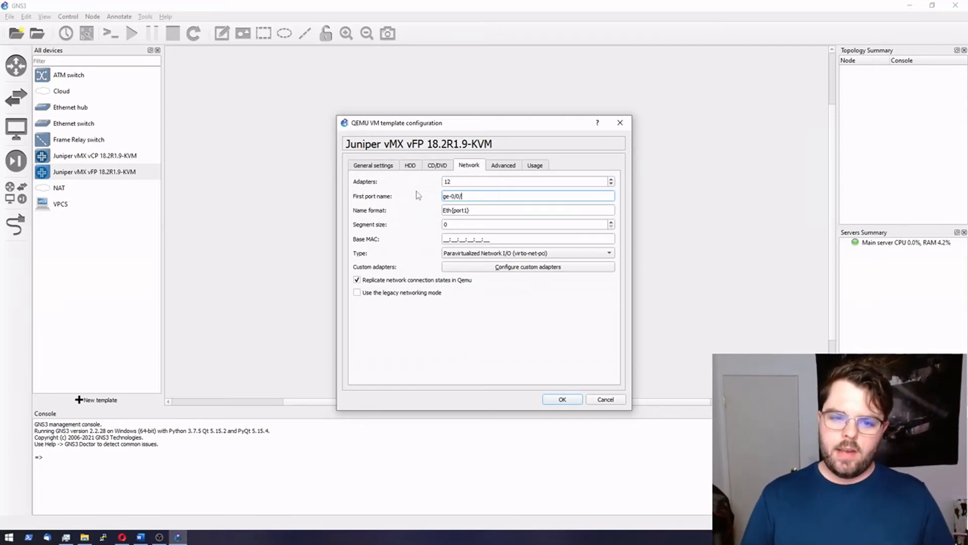
text(0)
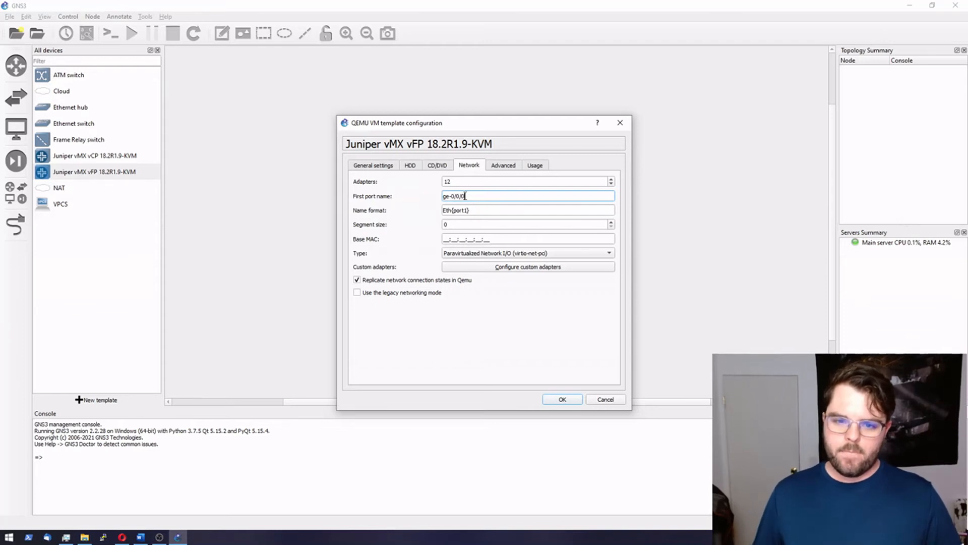
key(ctrl+a)
key(Tab)
text(ge-0/0/)
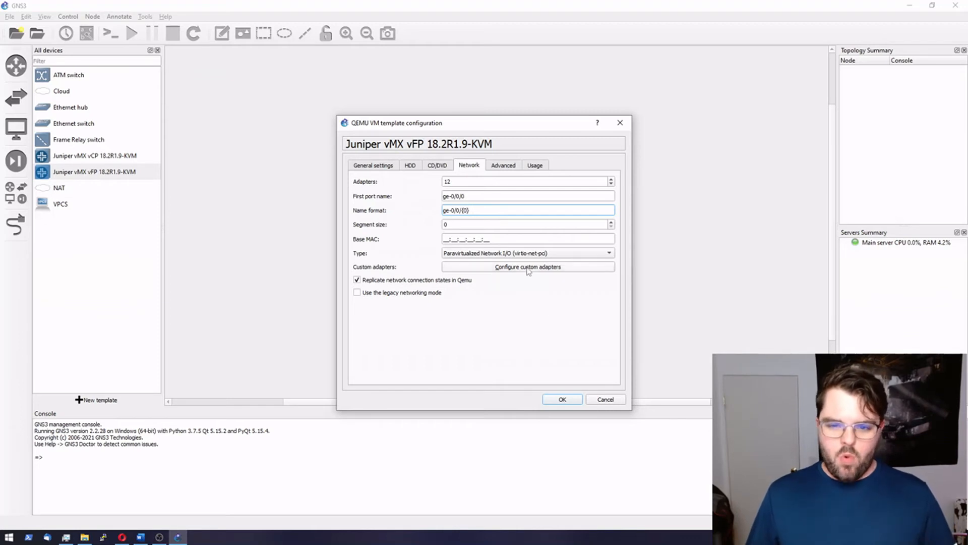
Step: Name custom adapter 0 fxp0 and adapter 1 em1
click(528, 267)
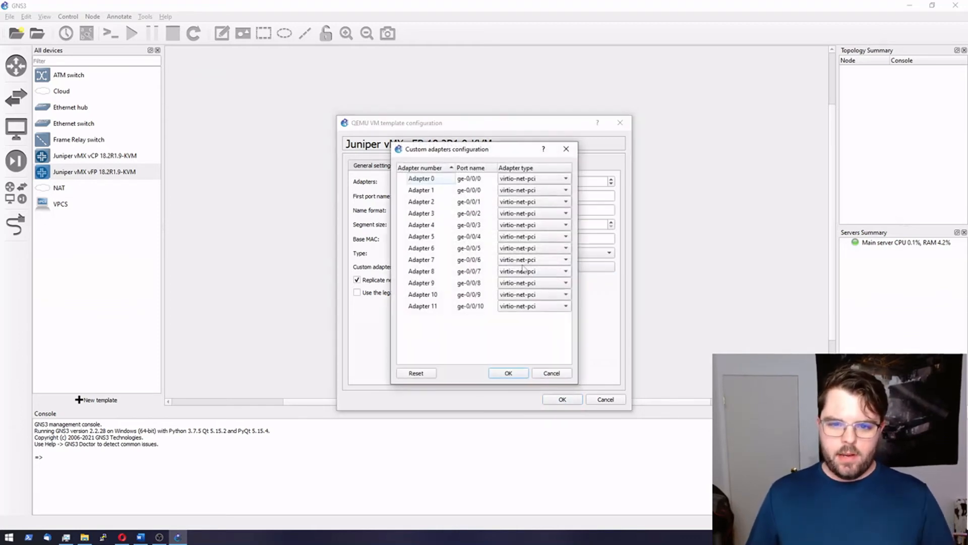
double_click(476, 180)
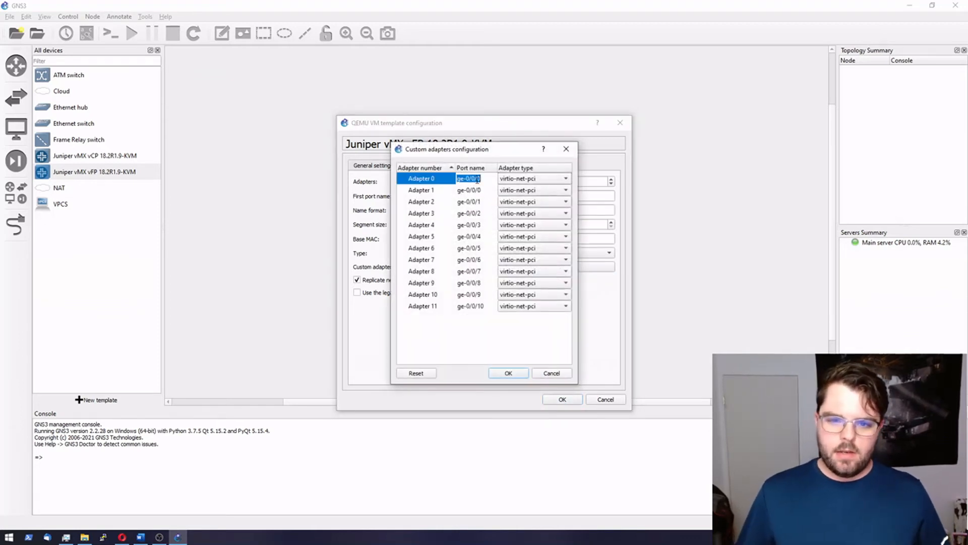
click(489, 179)
drag(478, 179, 429, 178)
key(BackSpace)
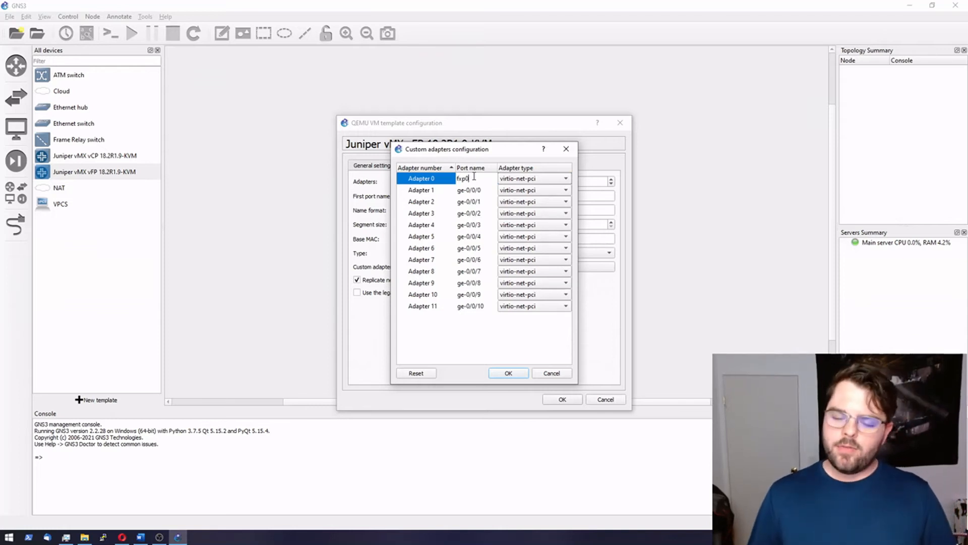
double_click(481, 189)
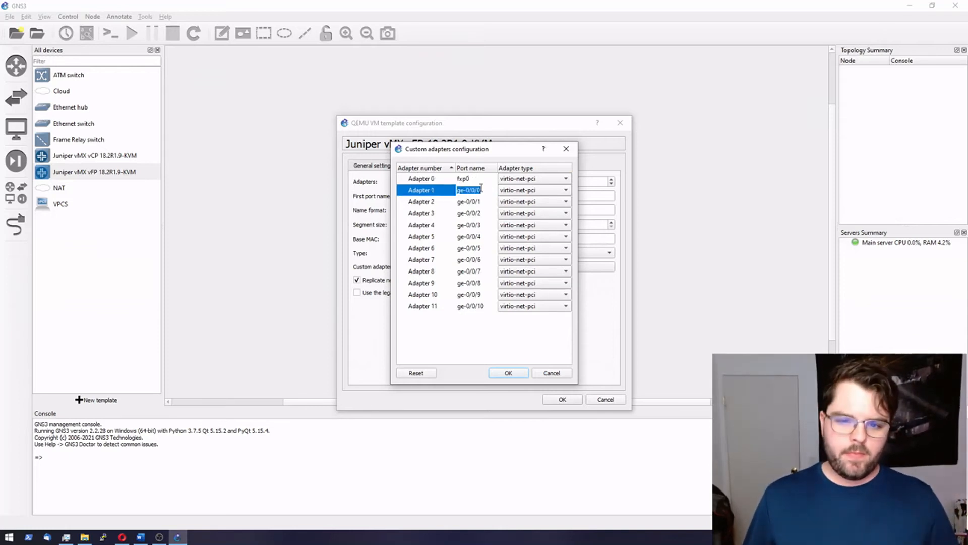
text(em1)
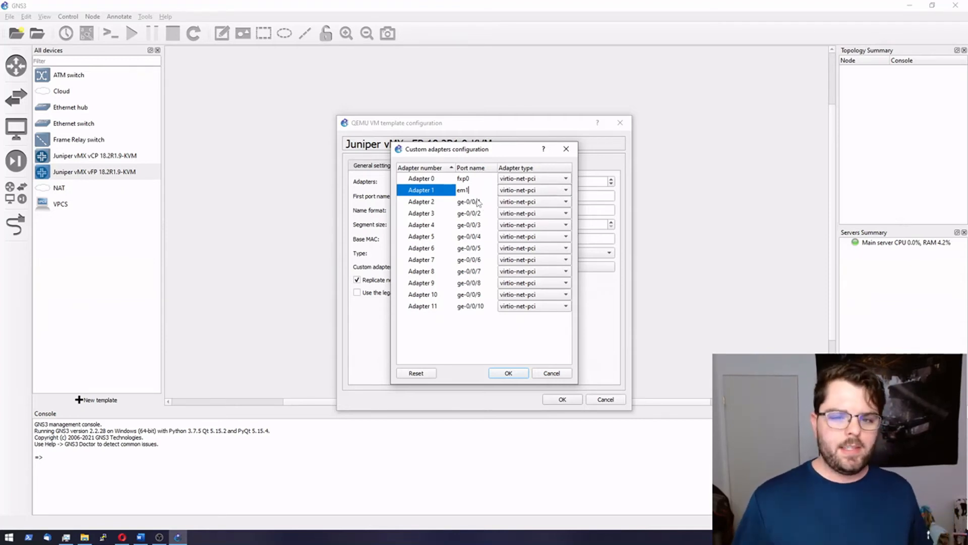
click(483, 202)
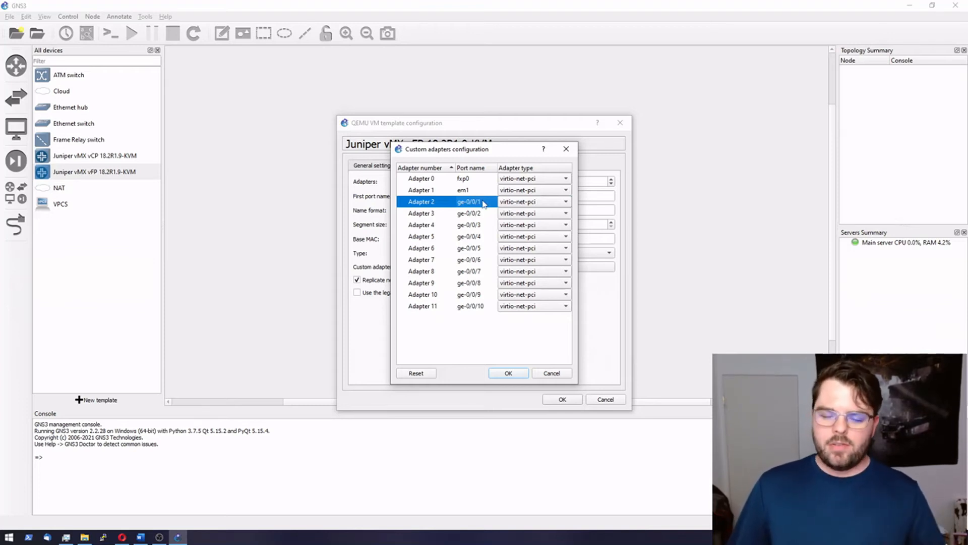
Step: Renumber Adapters 2–6 as ge-0/0/0 through ge-0/0/4
double_click(484, 202)
click(490, 202)
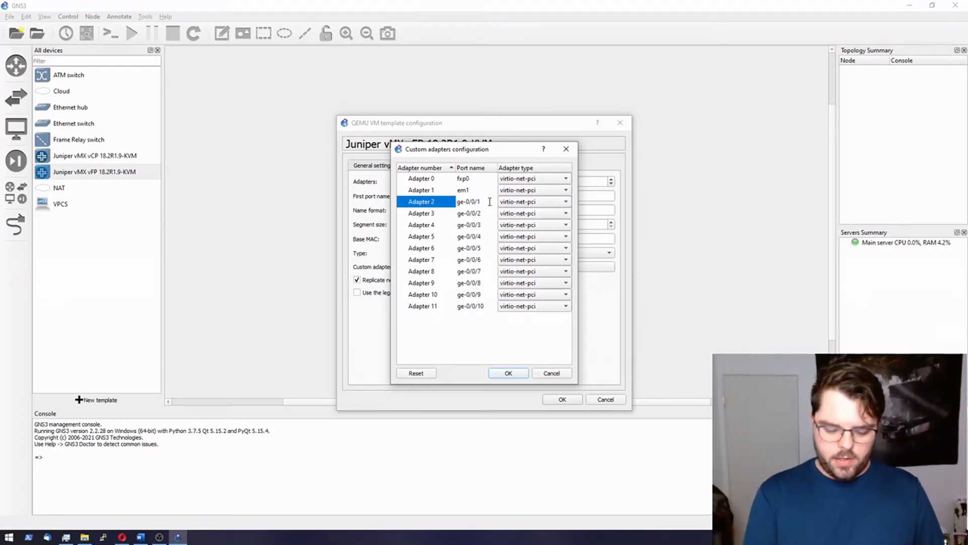
double_click(483, 214)
click(484, 214)
text(1)
double_click(483, 225)
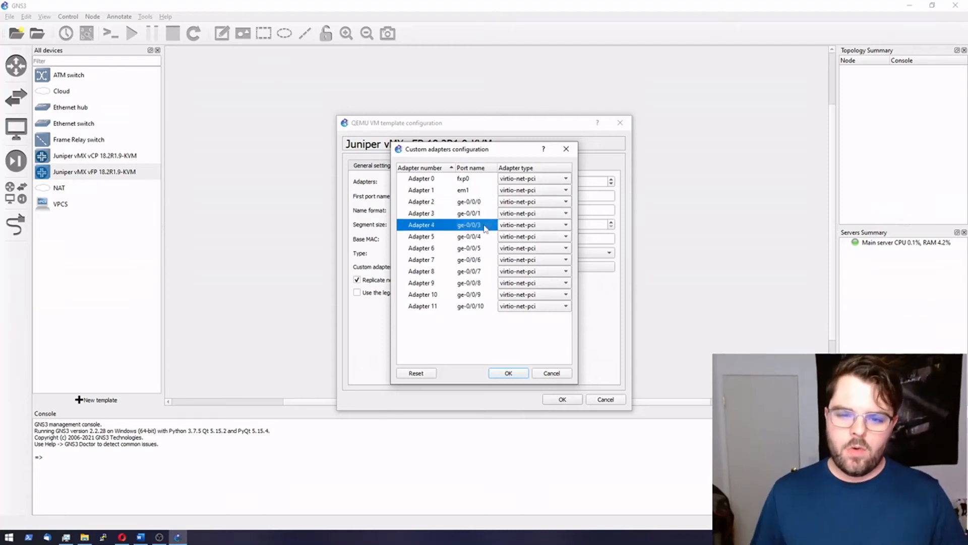
click(485, 223)
key(BackSpace)
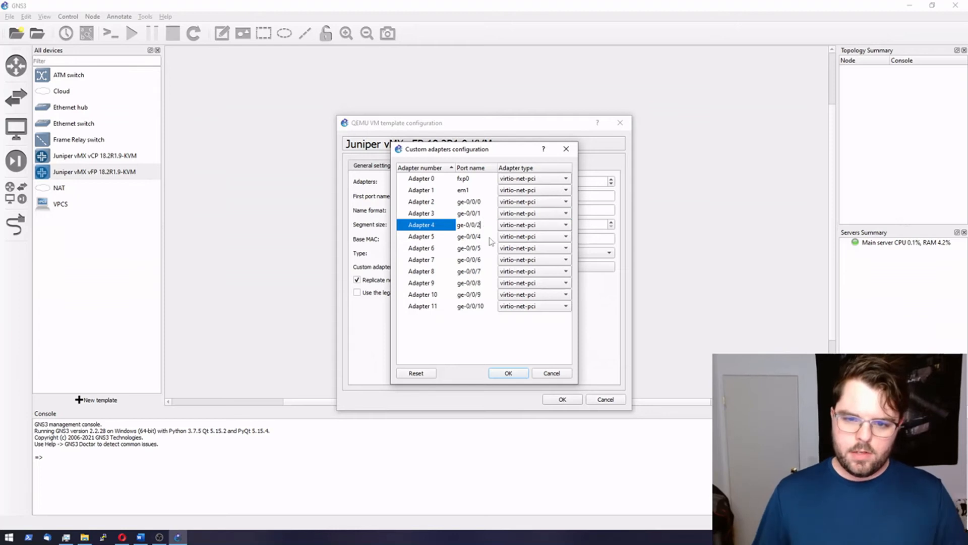
text(2)
double_click(487, 235)
click(486, 235)
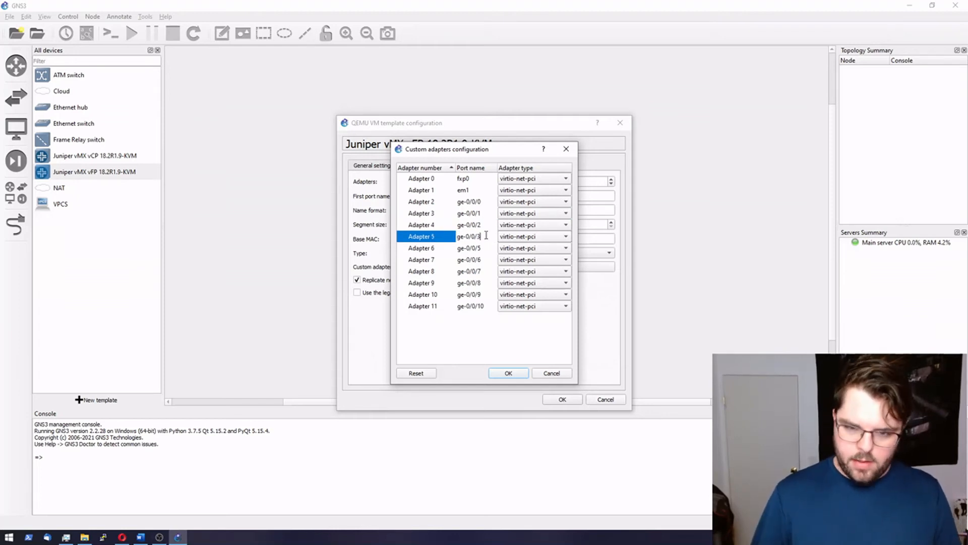
double_click(485, 248)
click(484, 248)
key(BackSpace)
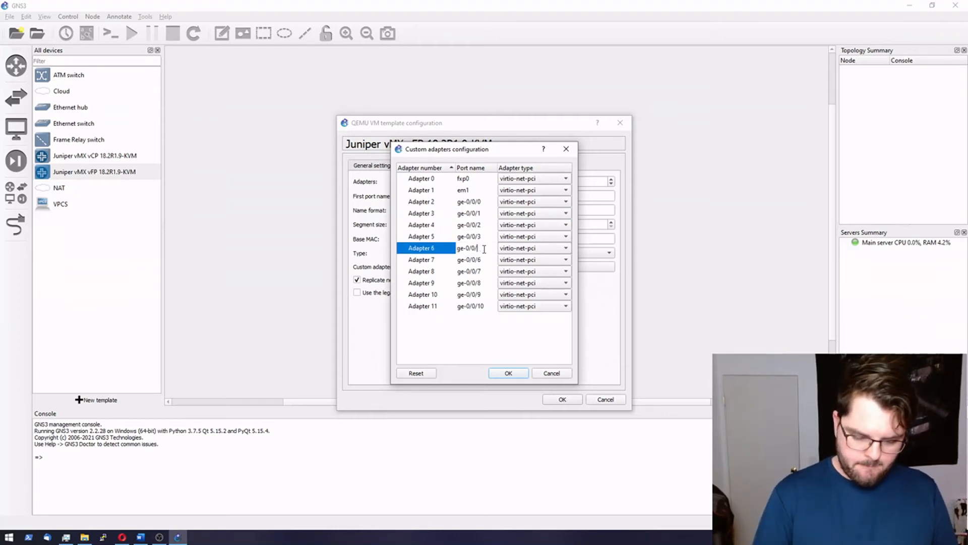
text(4)
Step: Renumber Adapters 7–11 as ge-0/0/5 through ge-0/0/9 and save the custom adapters
double_click(490, 259)
click(490, 260)
double_click(484, 272)
click(485, 270)
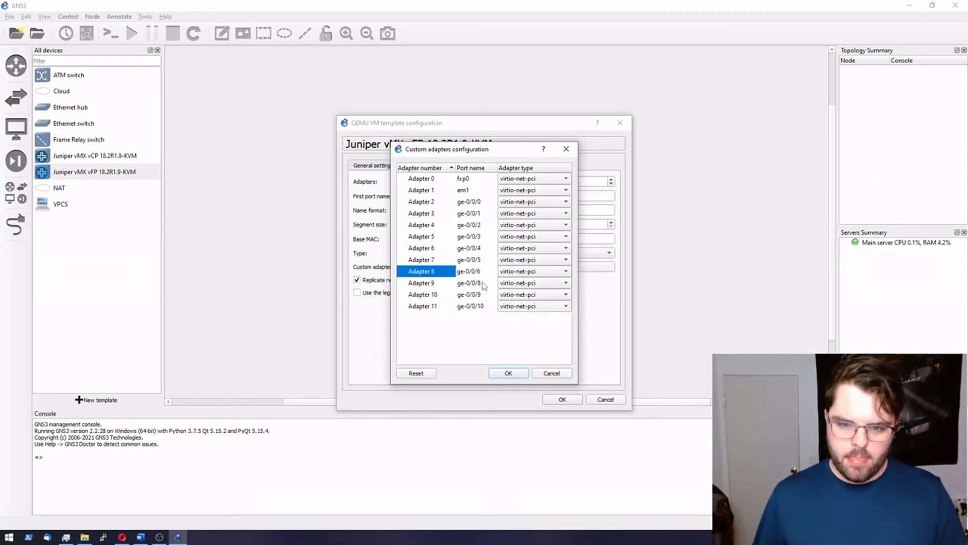
double_click(483, 285)
key(Down)
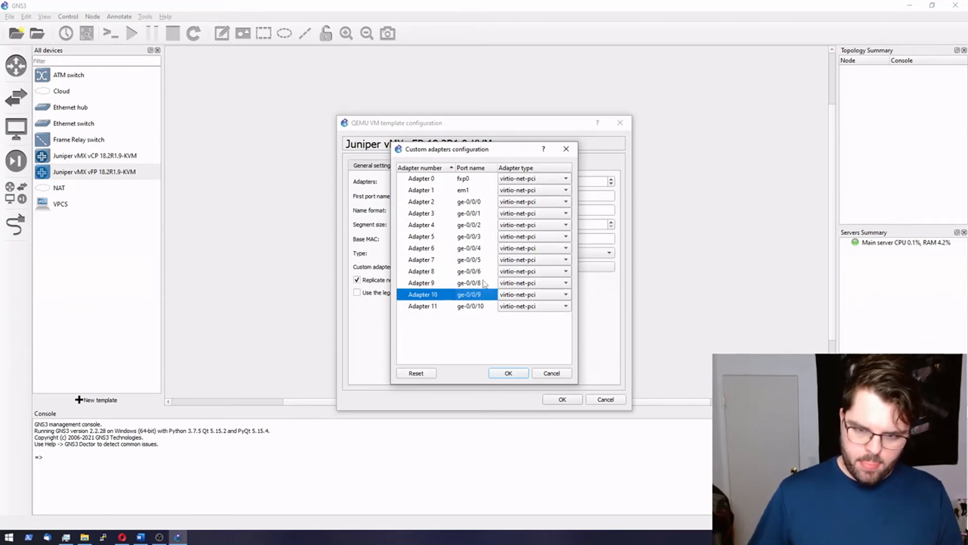
click(485, 283)
double_click(486, 281)
click(491, 280)
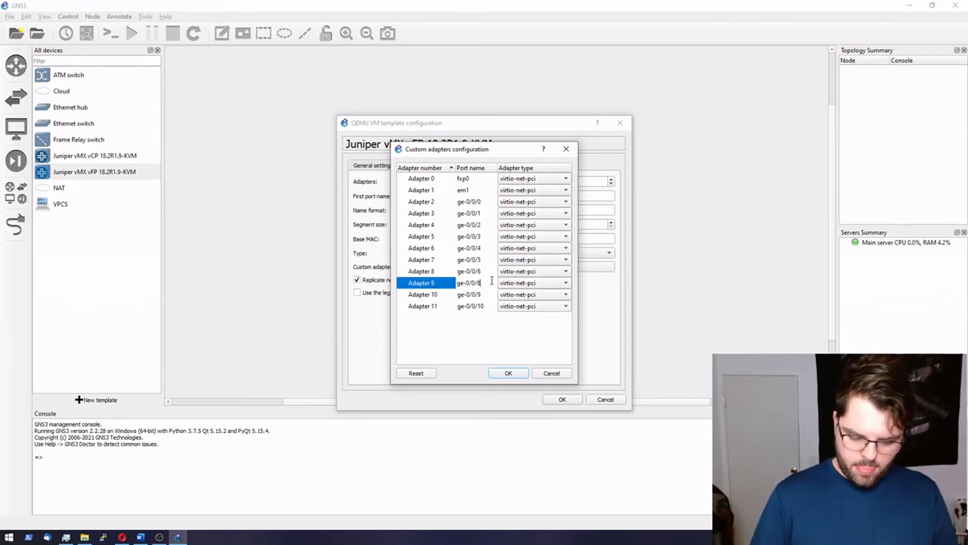
text(7)
click(479, 295)
click(492, 297)
text(8)
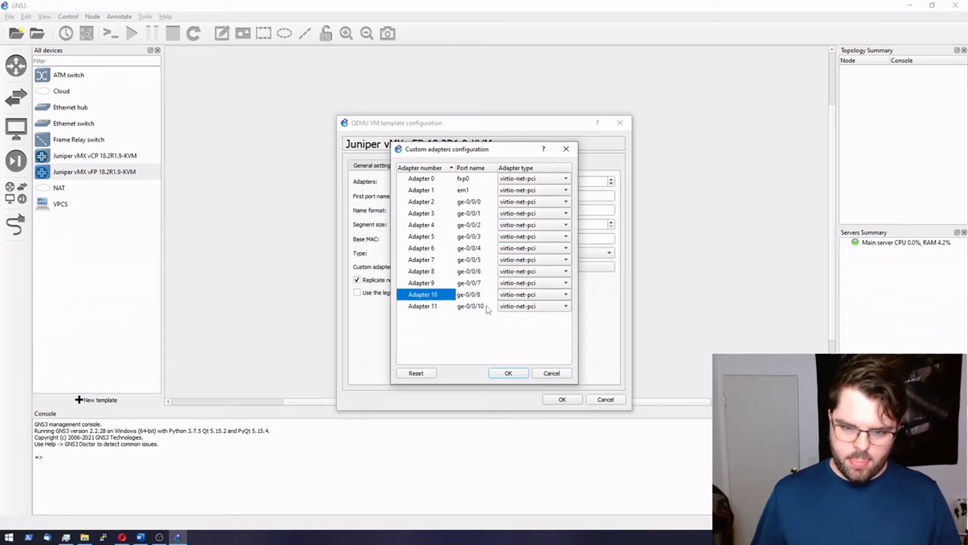
click(487, 306)
click(488, 304)
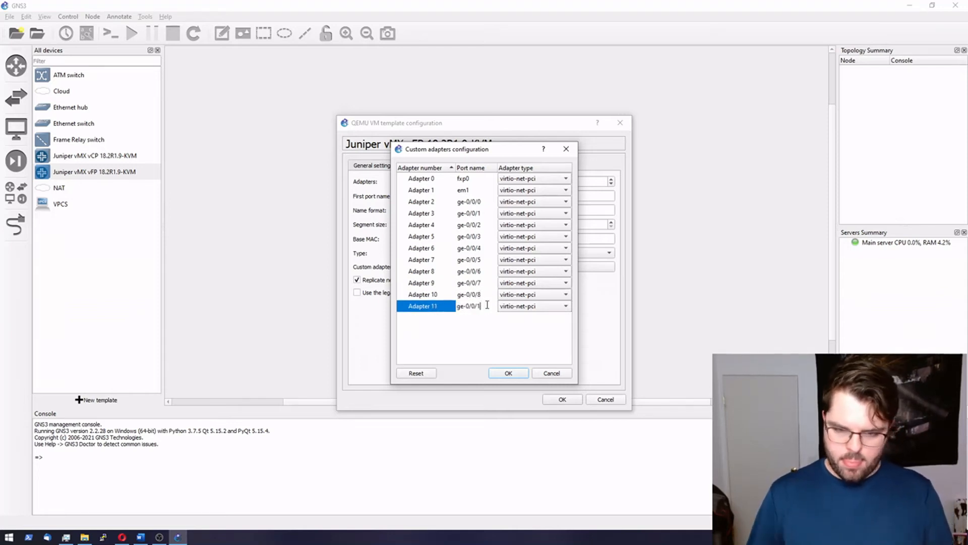
click(506, 373)
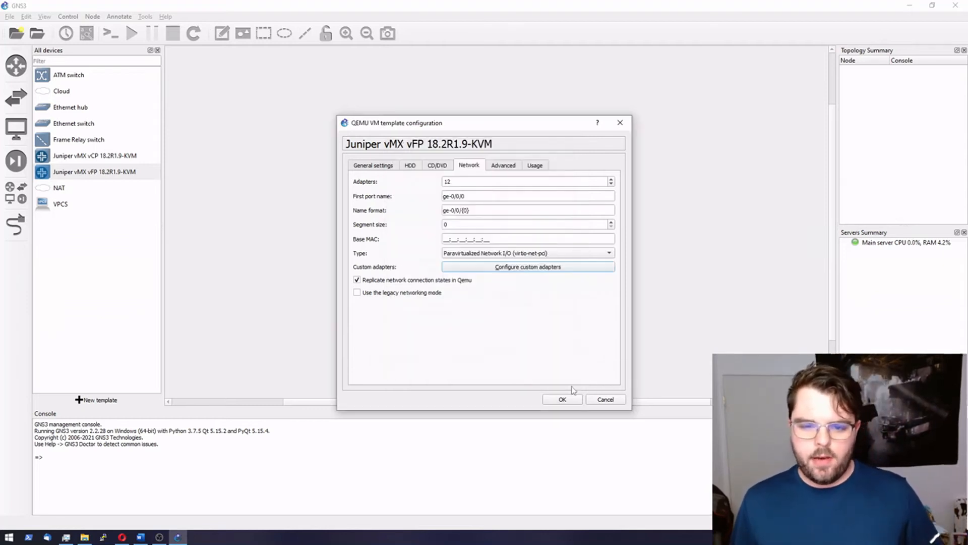
Step: Save the vFP template, create project vMX_lab, and turn on grid display and snapping
click(563, 400)
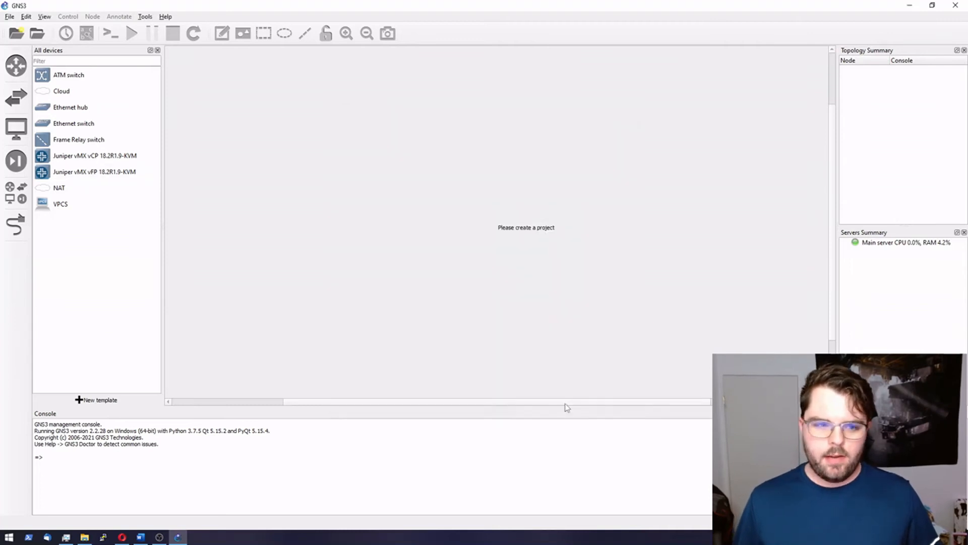
click(17, 35)
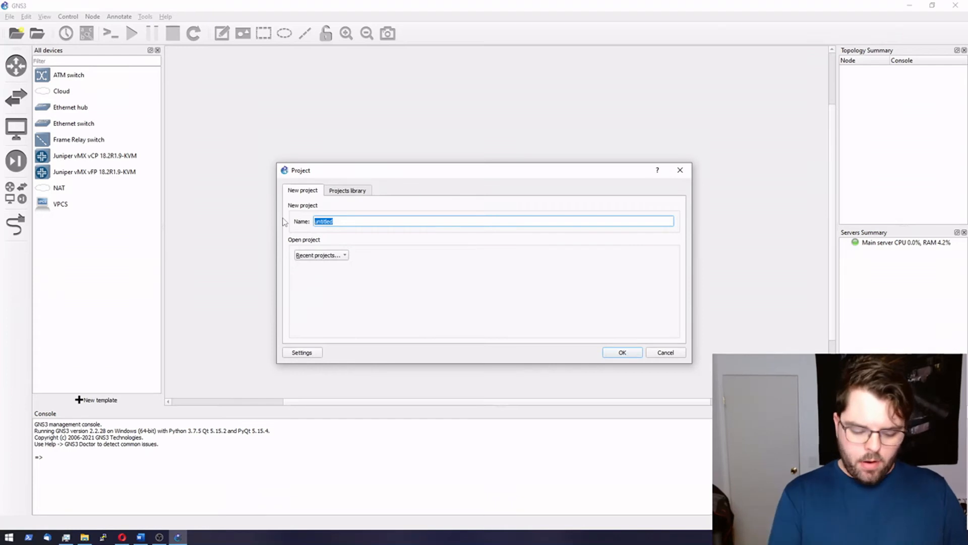
text(vMX_lab)
key(Return)
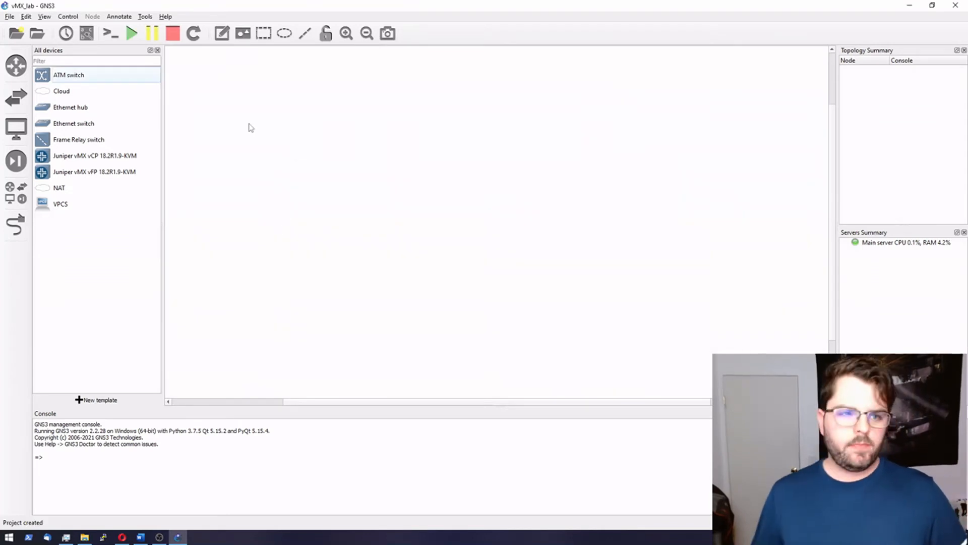
click(44, 16)
click(69, 111)
click(45, 16)
click(79, 99)
Step: Place a vMX vCP node above a vMX vFP node and link them from the vCP's em1
drag(76, 158, 458, 108)
drag(59, 172, 458, 190)
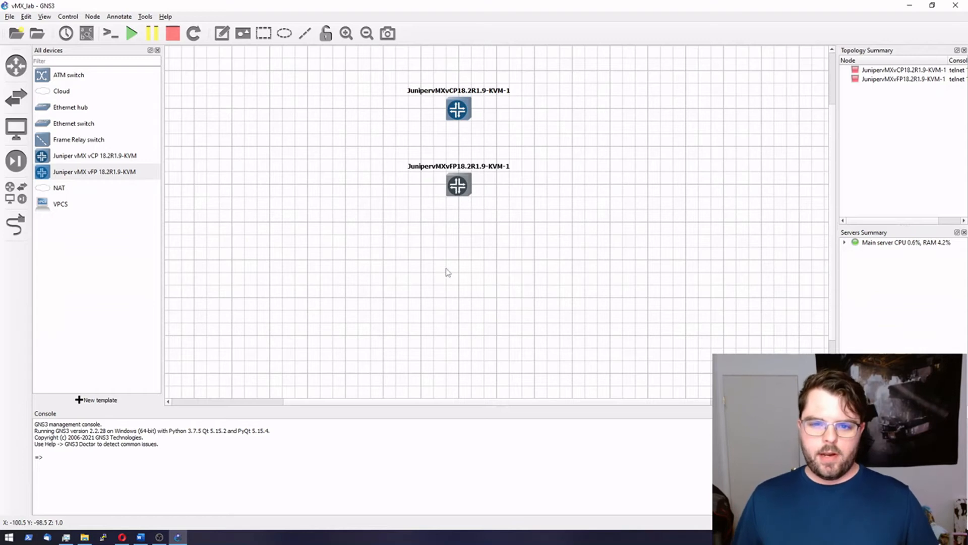
click(16, 224)
click(458, 111)
click(471, 131)
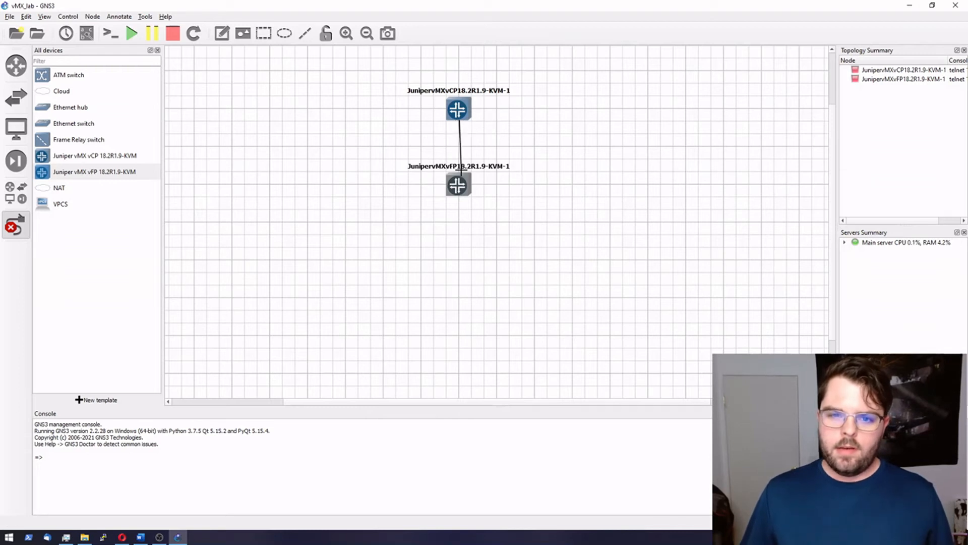
click(458, 185)
click(477, 188)
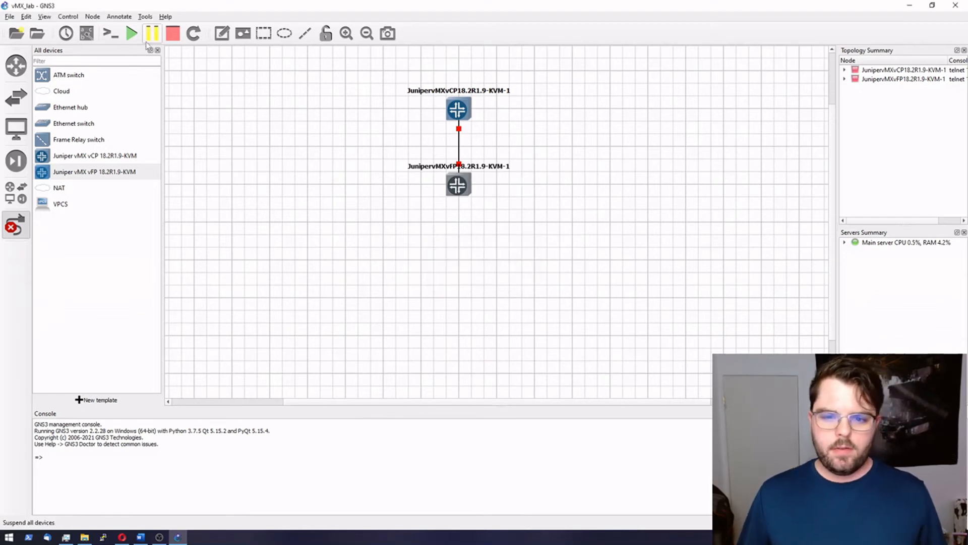
Step: Start all devices in the project and leave link-drawing mode
click(131, 35)
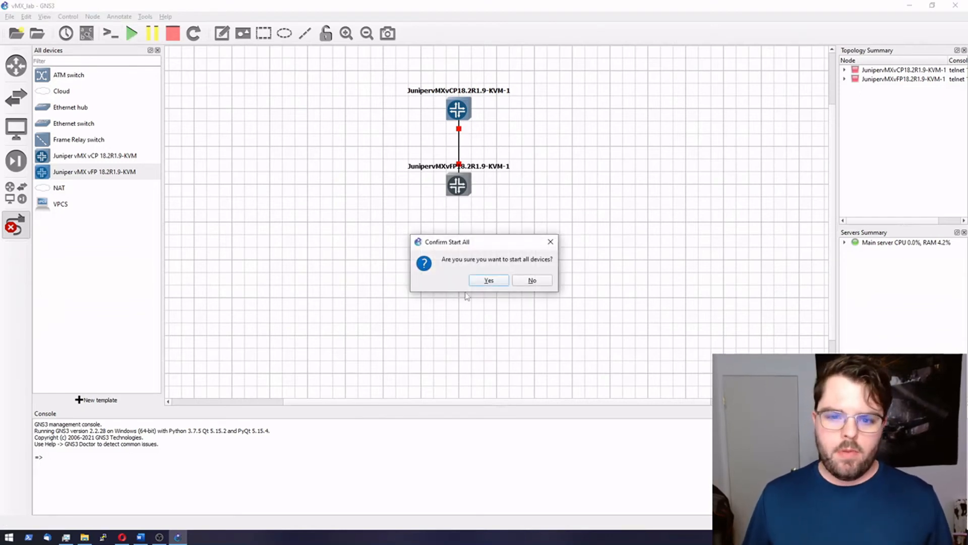
click(491, 282)
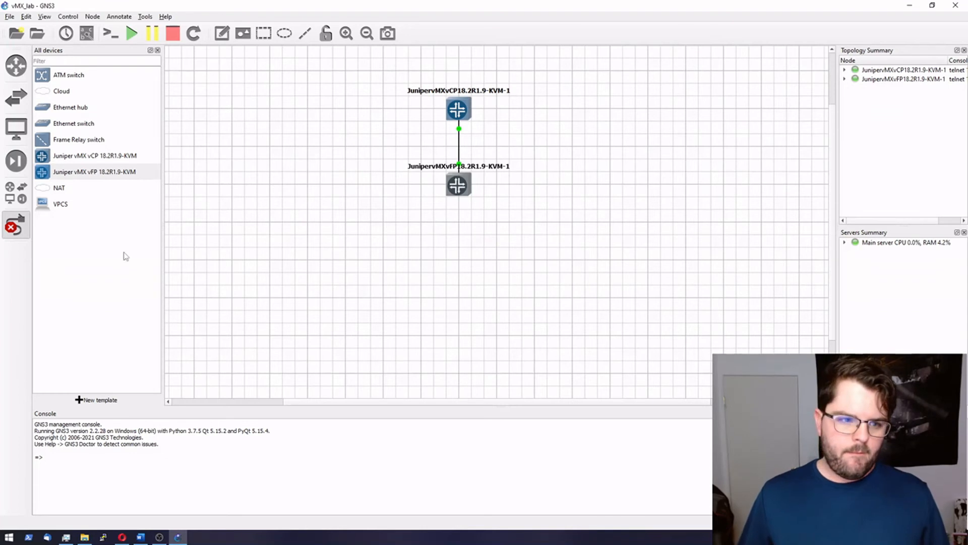
click(18, 224)
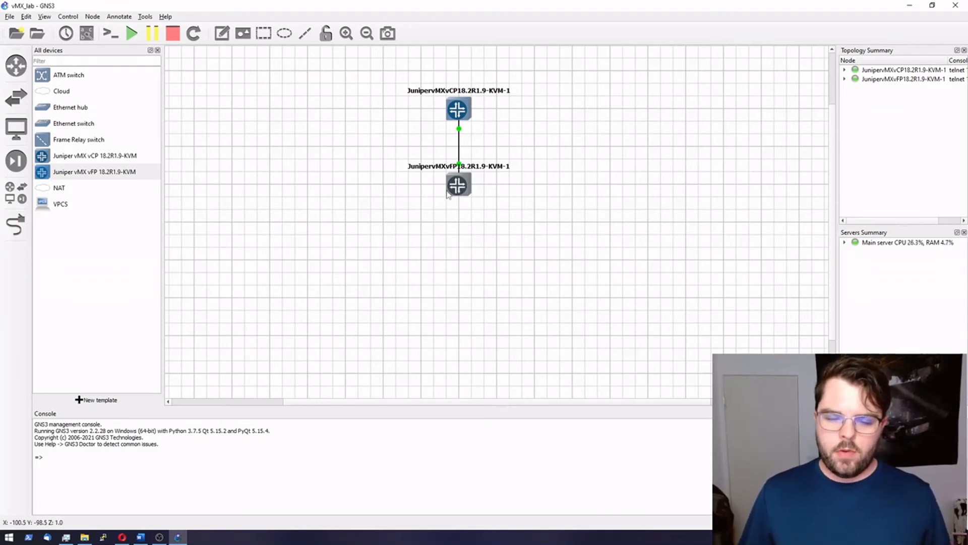
Step: Open the router consoles, close the vFP console, and begin closing the vCP console
right_click(457, 109)
click(479, 122)
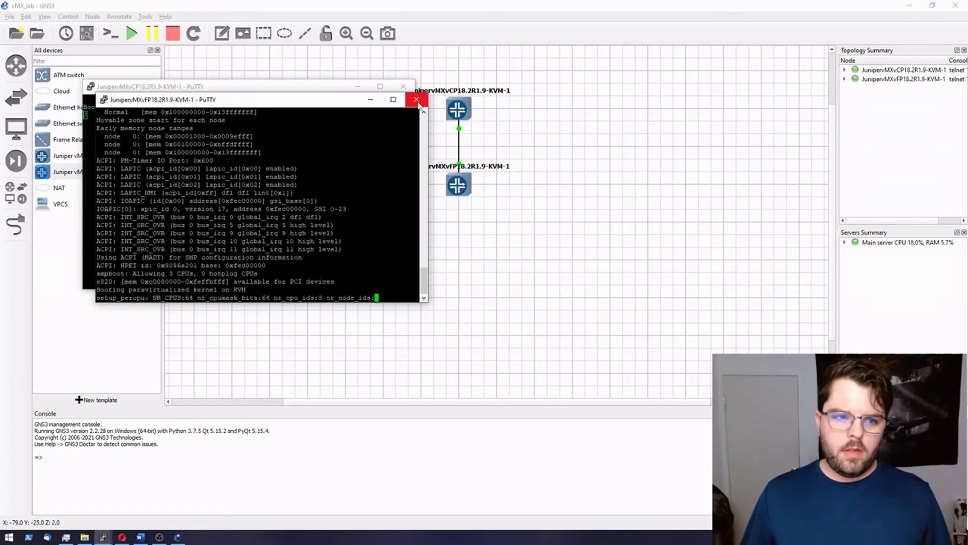
click(409, 103)
click(500, 305)
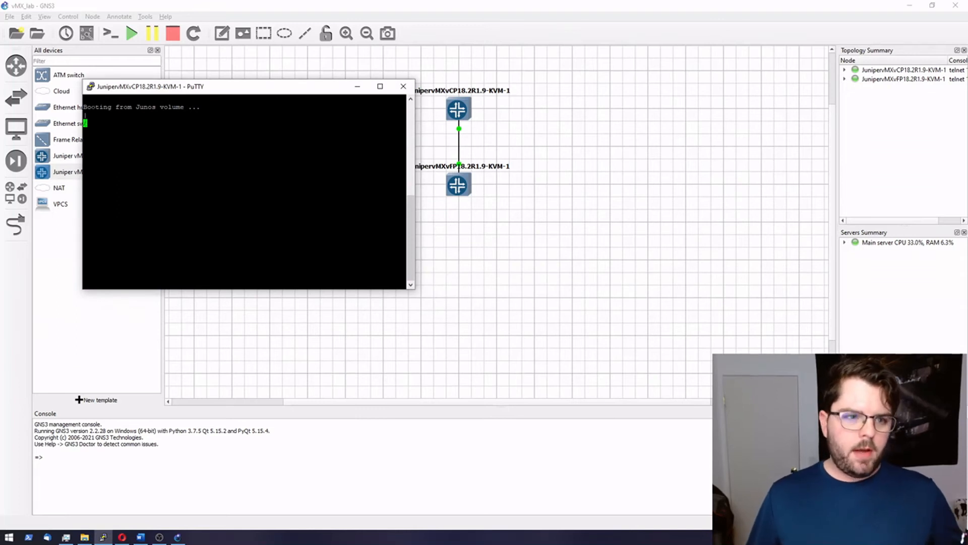
click(92, 88)
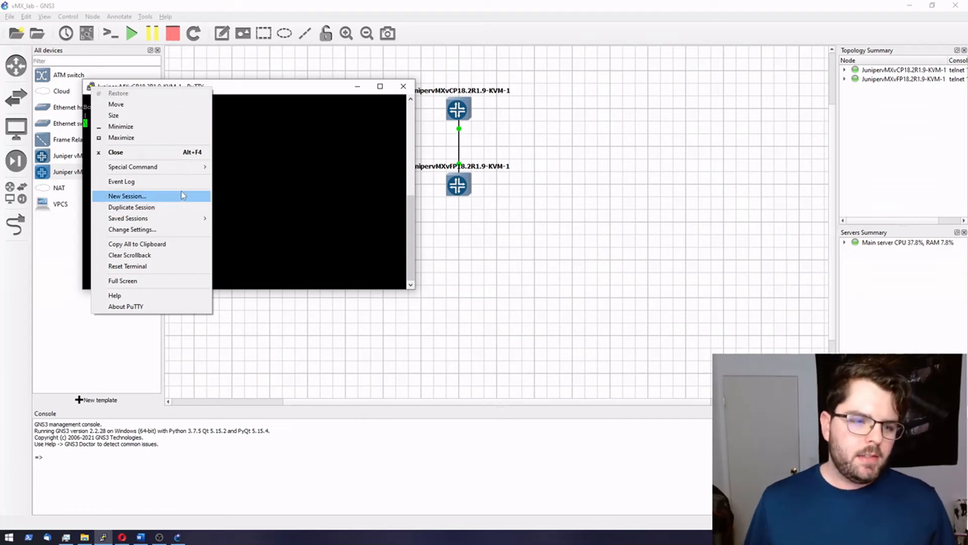
click(404, 87)
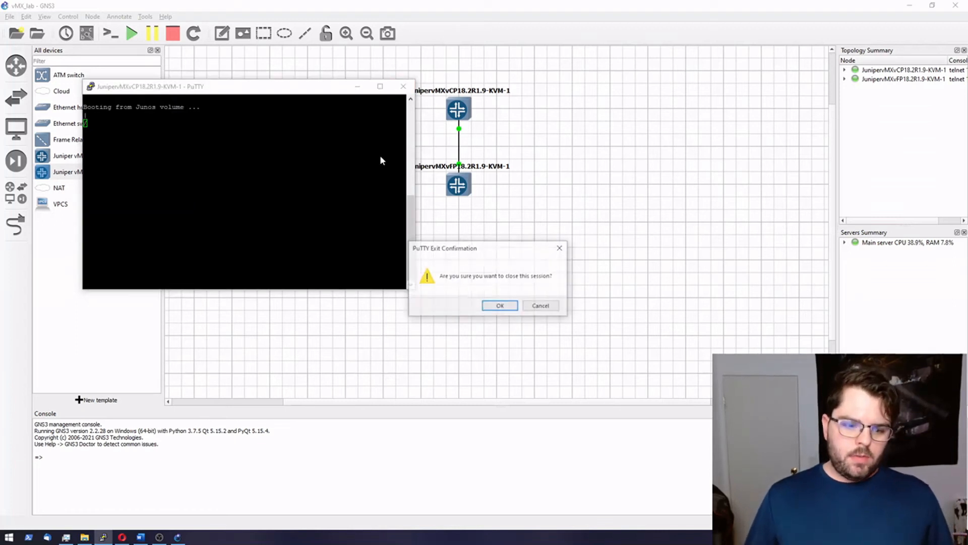
Step: Set PuTTY's terminal font to size 20 and save it to Default Settings
click(499, 305)
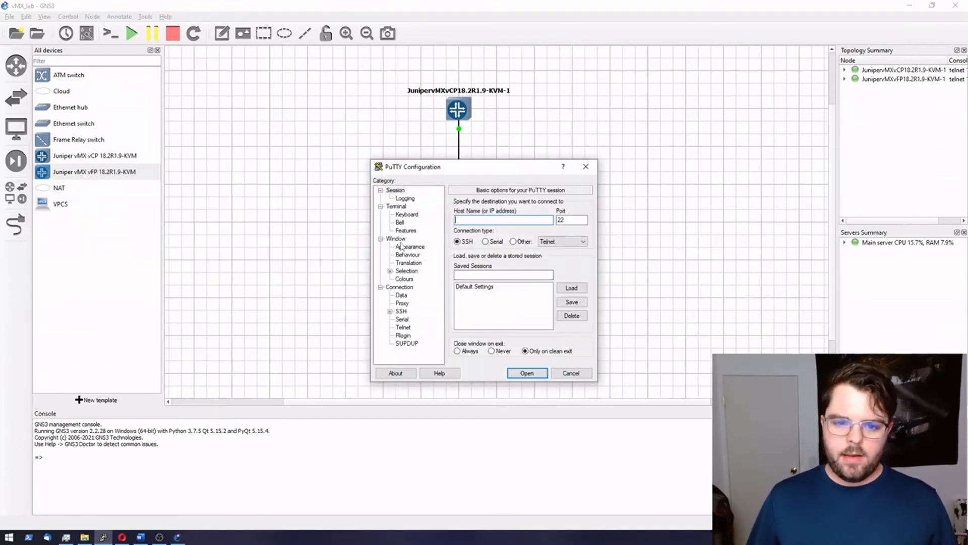
click(406, 247)
click(570, 260)
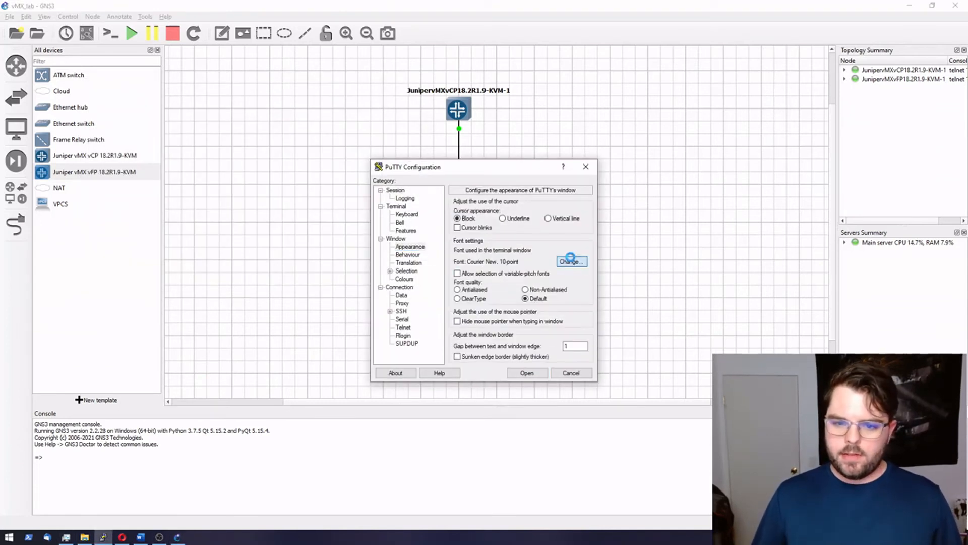
click(566, 318)
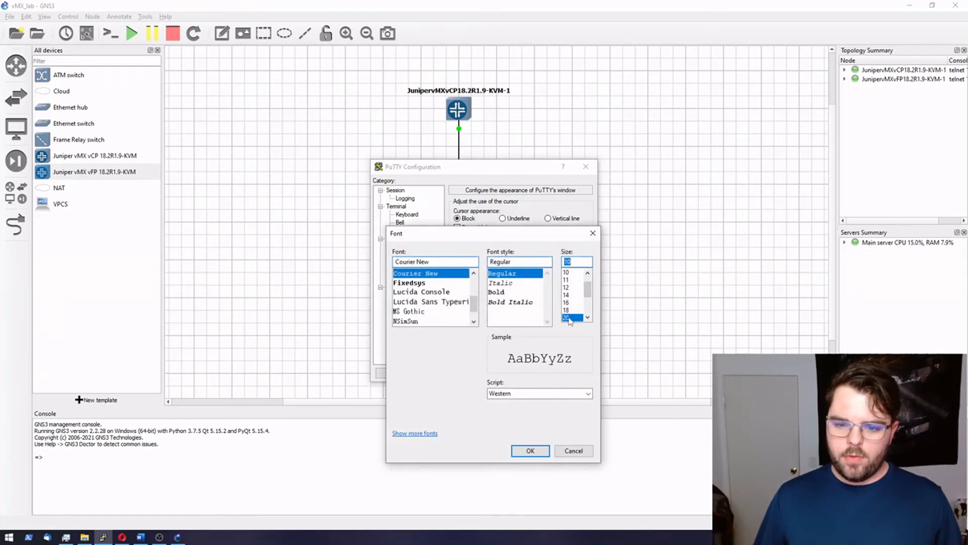
click(530, 449)
click(396, 190)
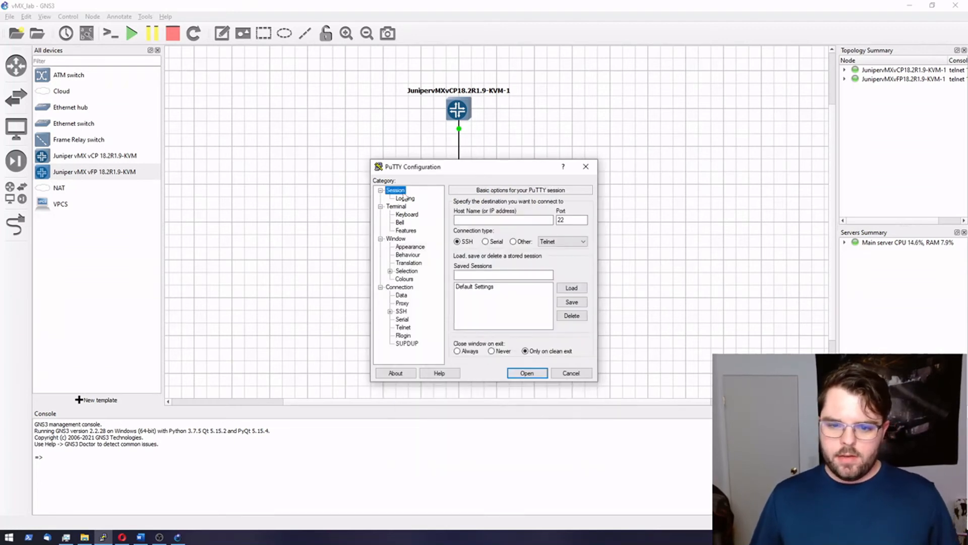
click(489, 286)
click(572, 302)
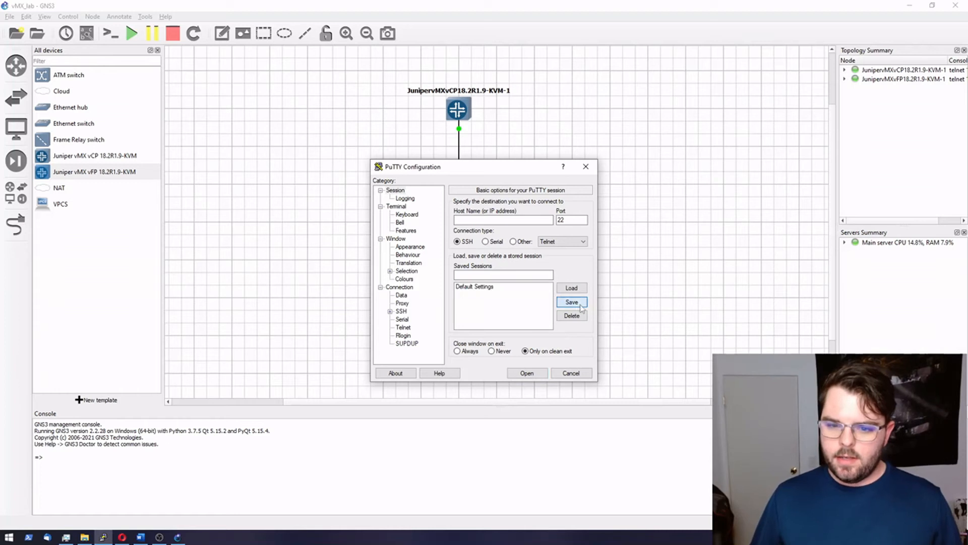
click(572, 373)
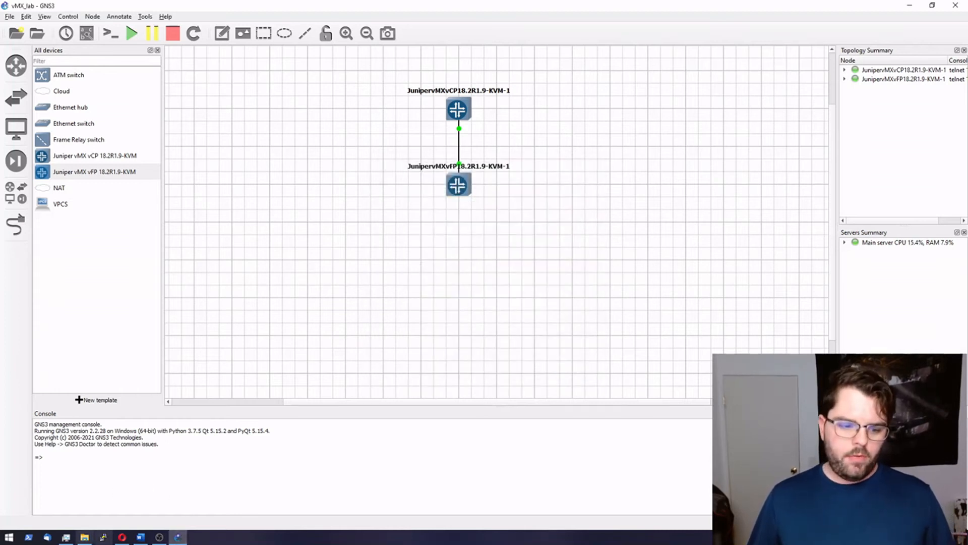
right_click(465, 116)
Step: Reopen the vCP console to watch the boot output, then minimize it
click(477, 130)
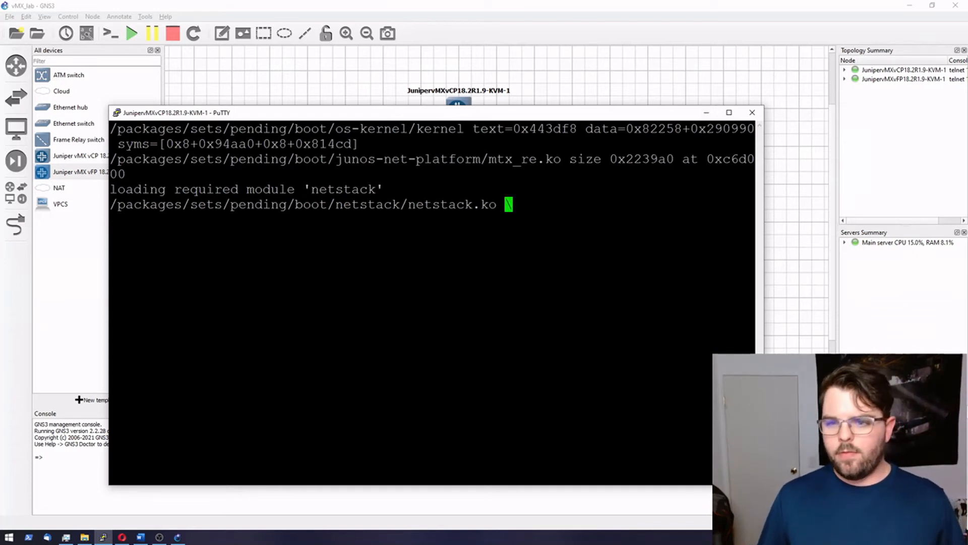
click(708, 113)
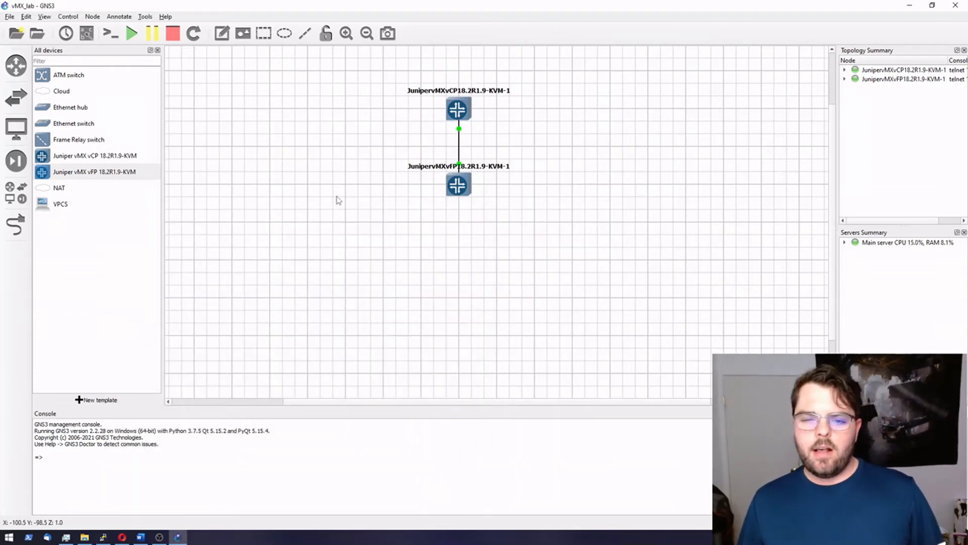
Step: Add VPCS hosts PC1 and PC2 and link PC1's Ethernet0 to vFP ge-0/0/1
drag(42, 205, 345, 182)
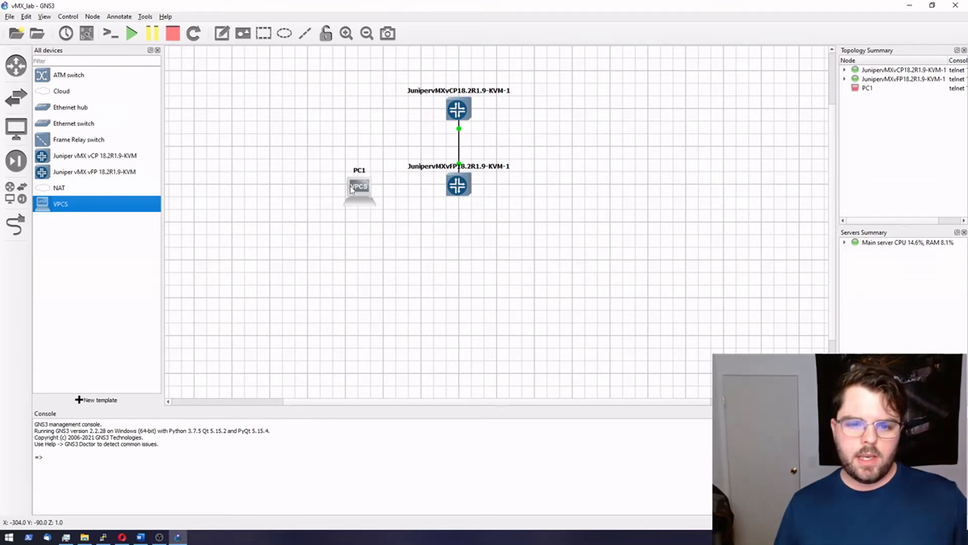
drag(45, 208, 596, 176)
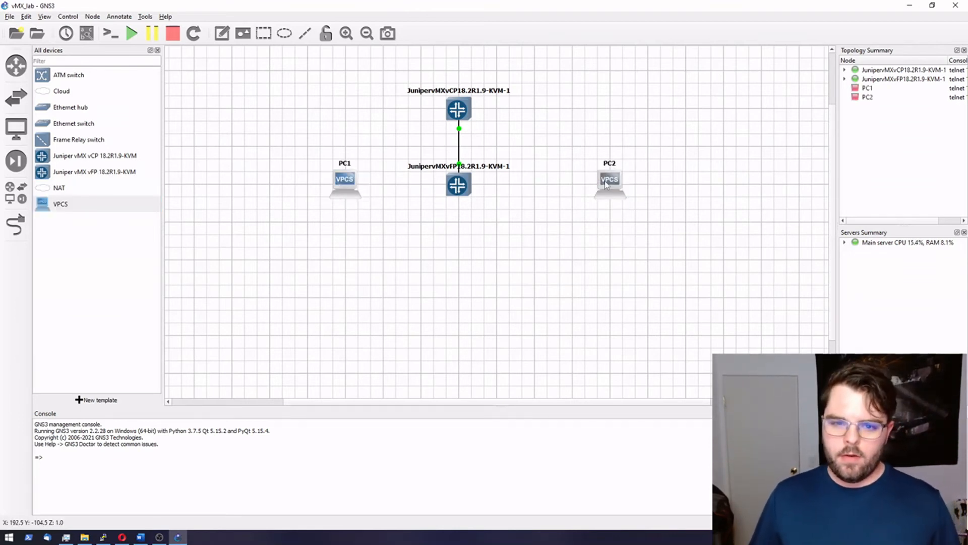
click(15, 225)
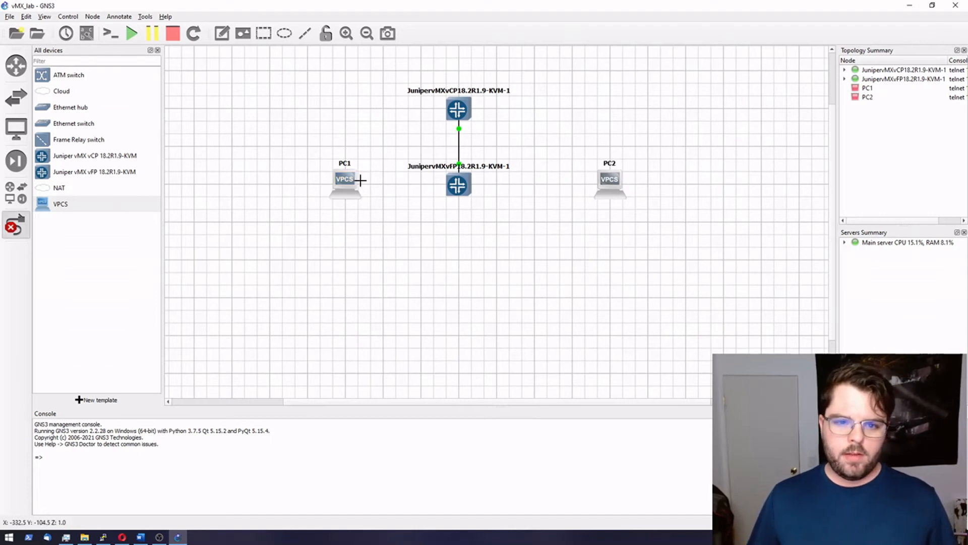
click(356, 183)
click(375, 189)
click(458, 184)
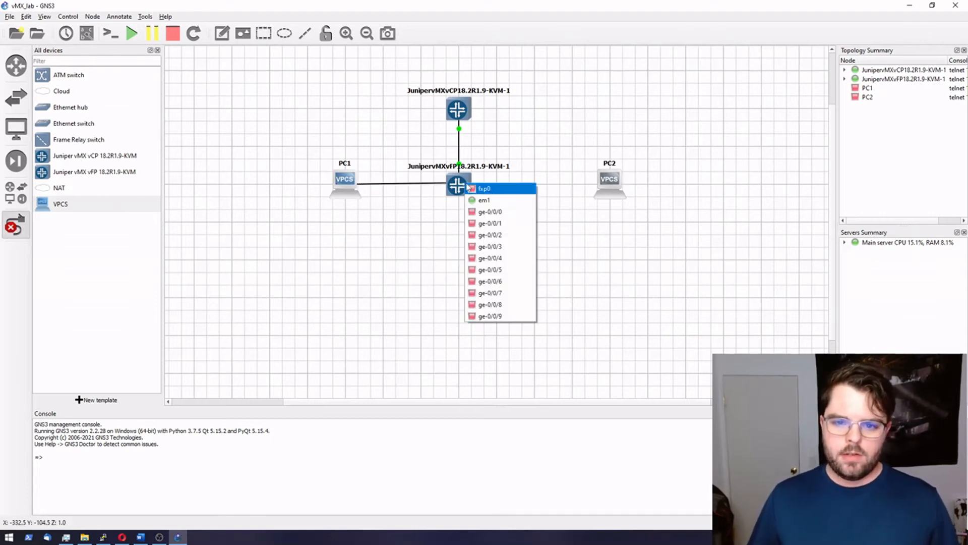
click(509, 225)
Step: Link PC2's Ethernet0 to the vFP router's ge-0/0/2
click(616, 179)
click(638, 179)
click(455, 186)
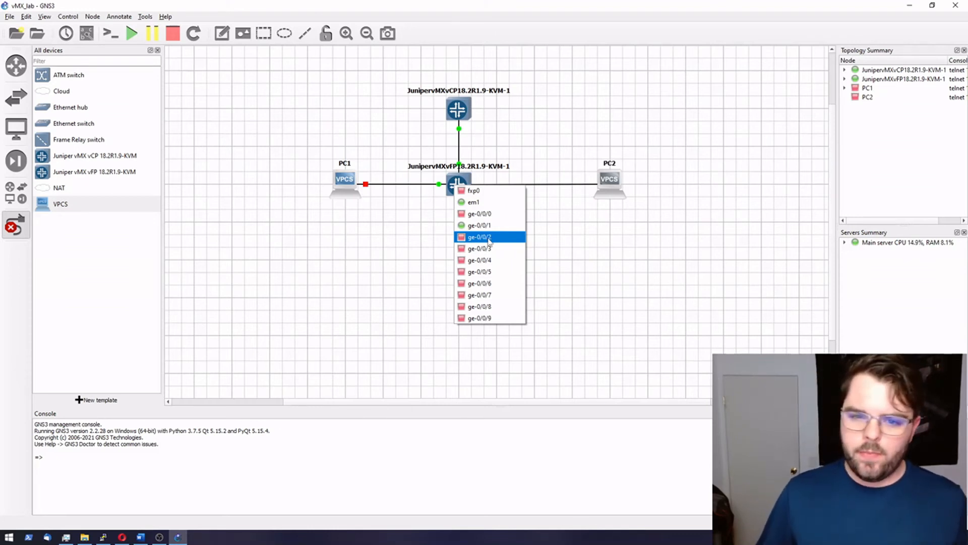
click(487, 237)
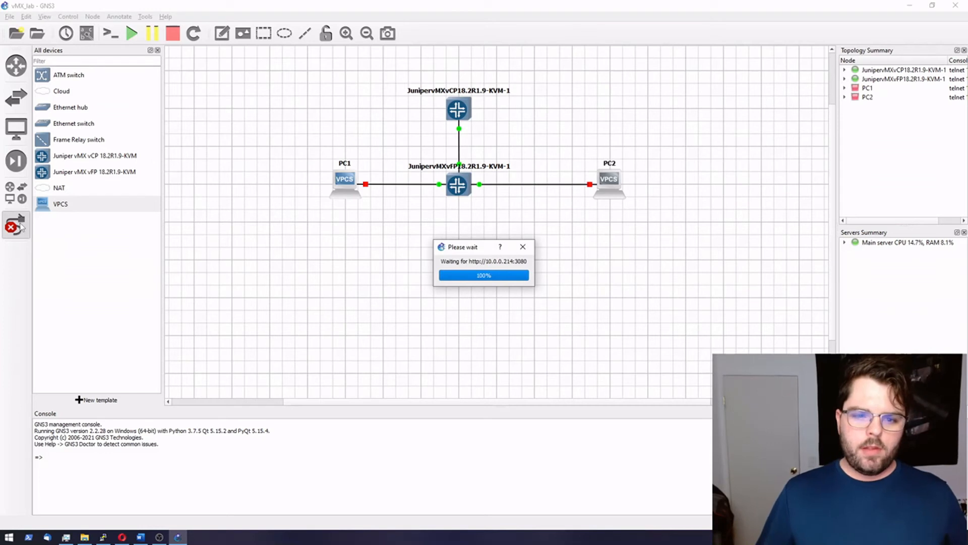
right_click(340, 185)
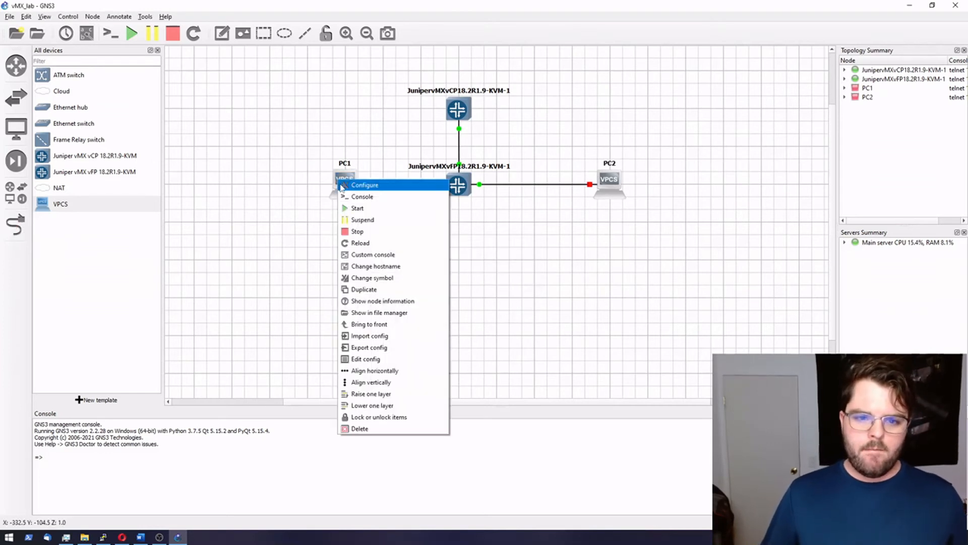
Step: Start all lab nodes and place a 10.0.1.0/24 note below the PC1 link
click(365, 208)
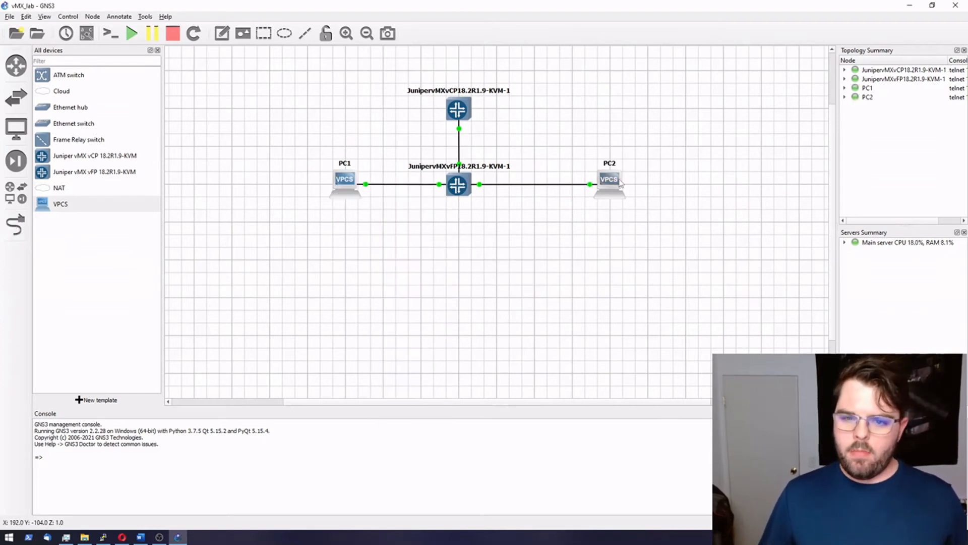
click(222, 34)
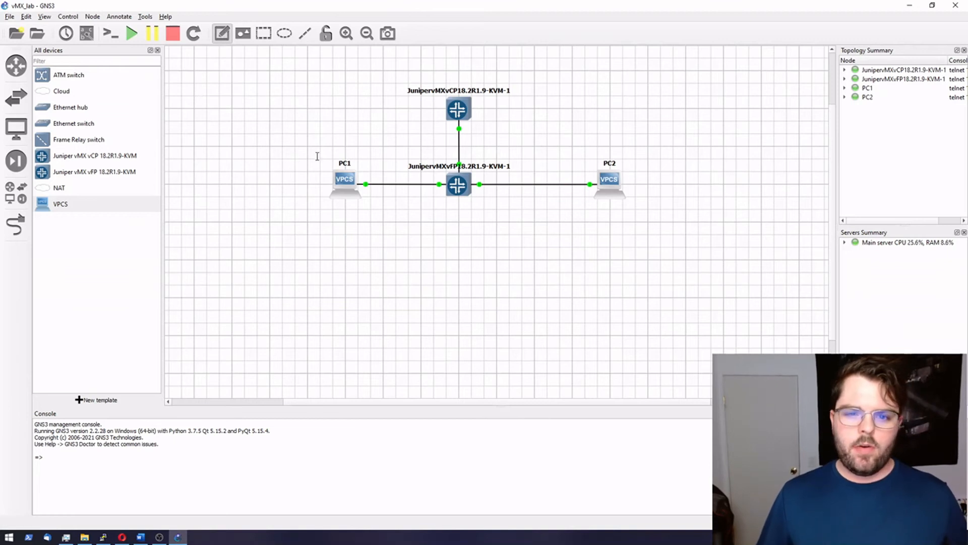
click(384, 166)
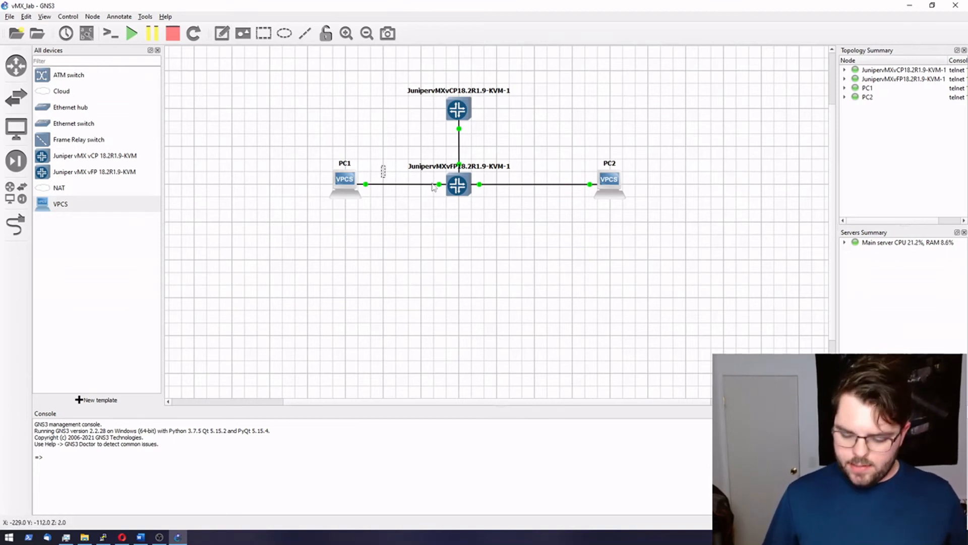
text(10.0)
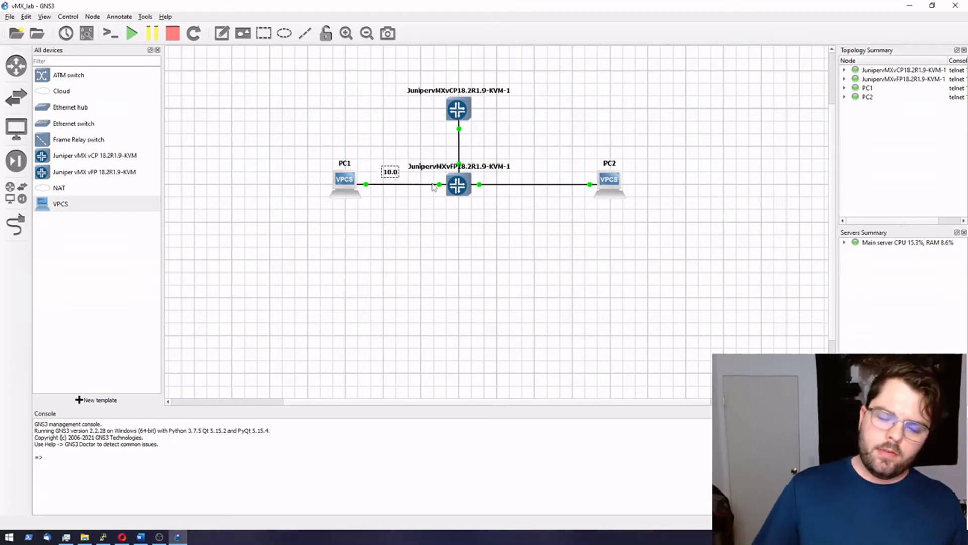
text(.1.)
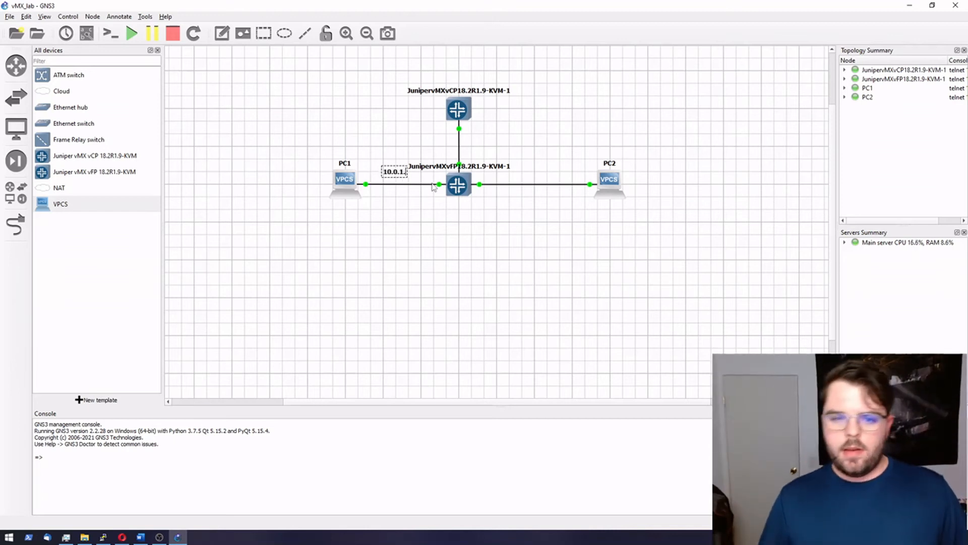
text(0/24)
click(402, 198)
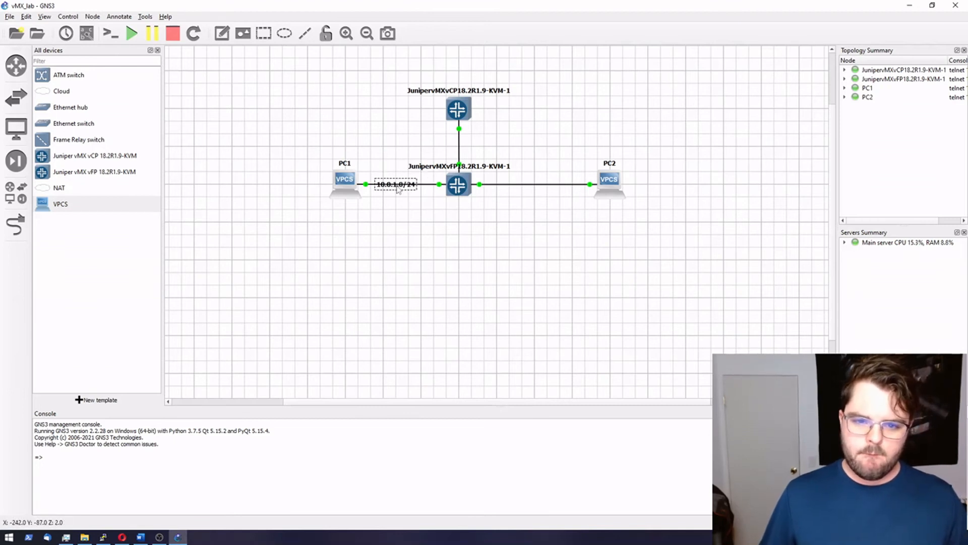
drag(401, 175, 396, 199)
Step: Add a 10.0.2.0/24 note below the PC2 link
click(225, 39)
click(535, 196)
text(10)
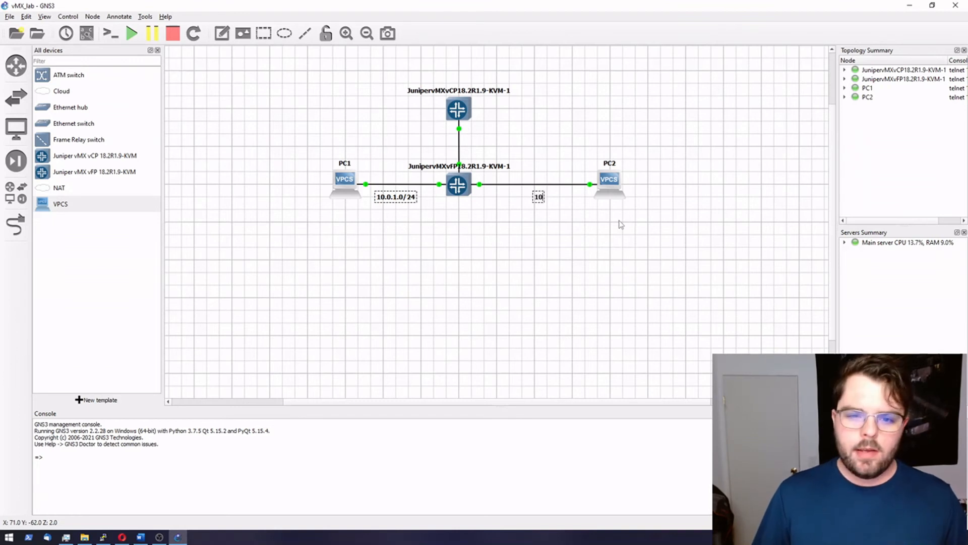
text(.0.2.0/24)
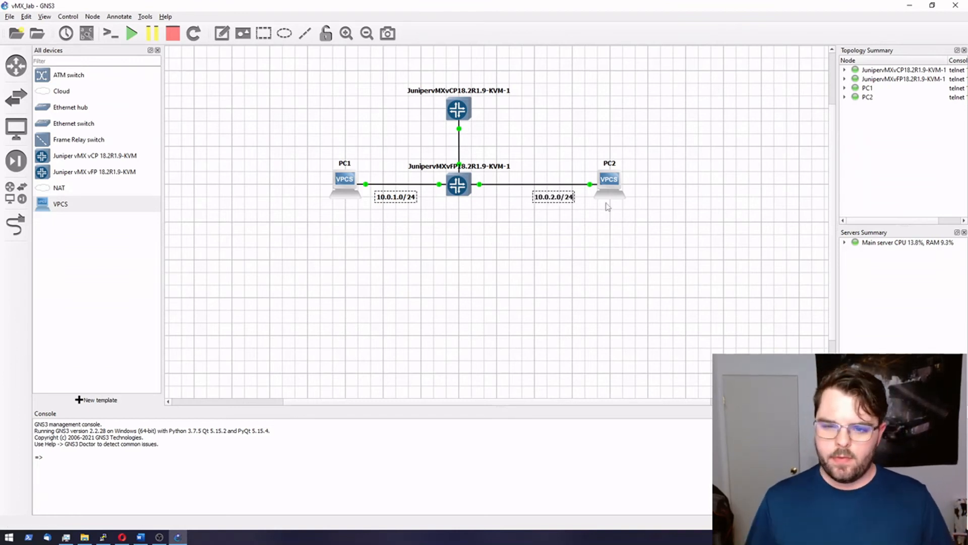
click(607, 204)
drag(565, 201, 558, 200)
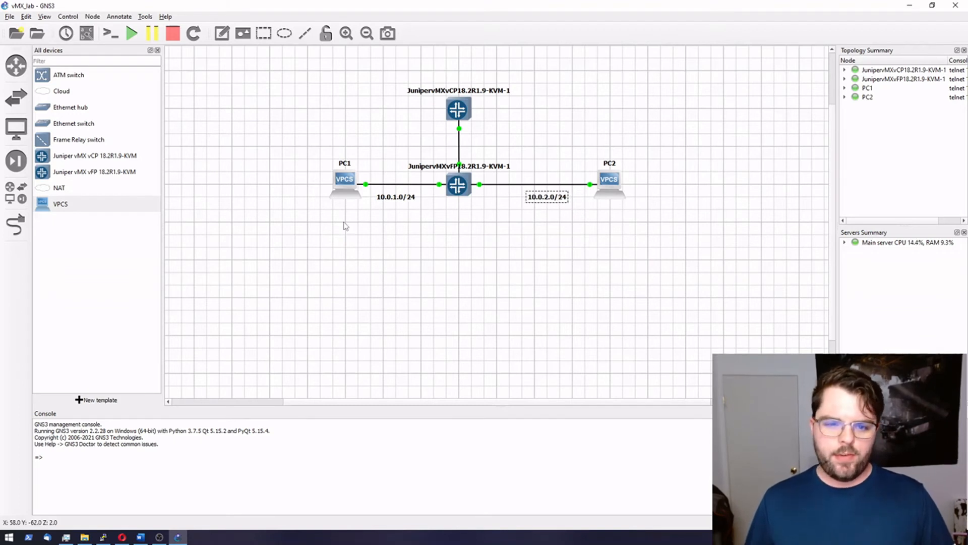
Step: In PC1's console, set ip 10.0.1.2/24 with gateway 10.0.1.1 and save
right_click(339, 182)
click(355, 196)
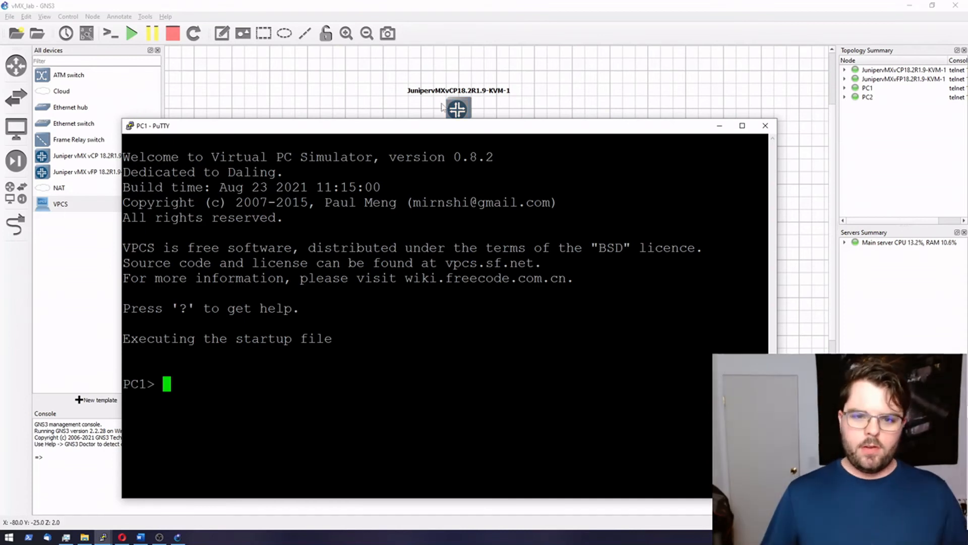
drag(441, 130, 449, 91)
text(ip)
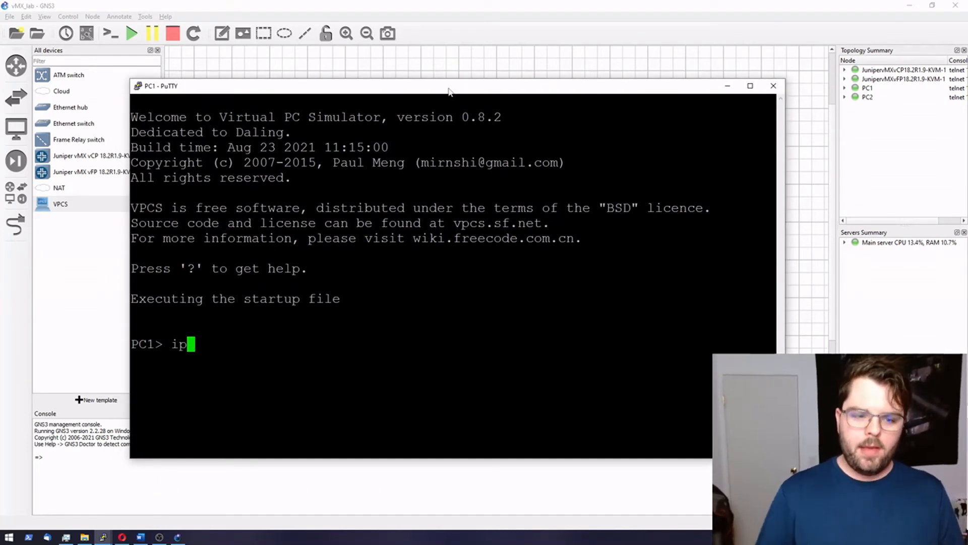
text( 10.0)
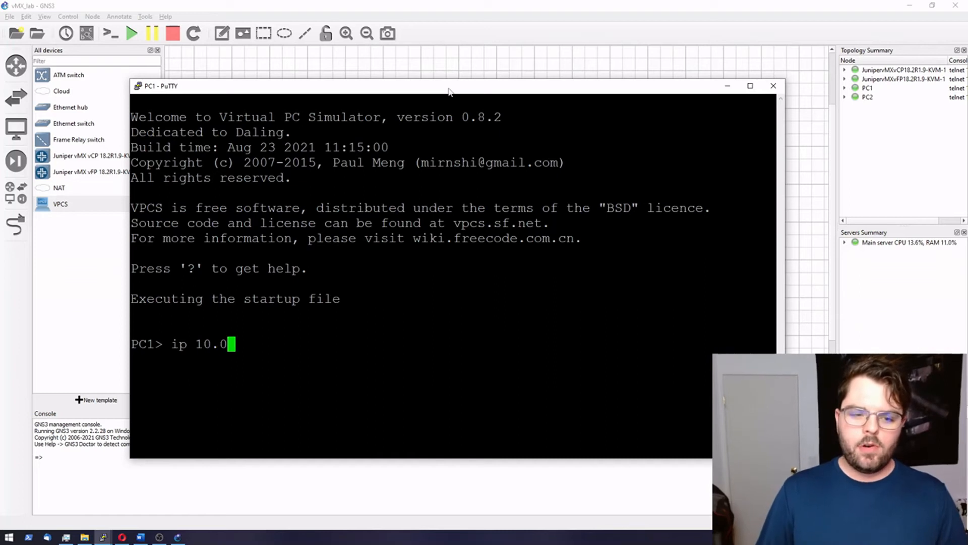
text(.1.2/24)
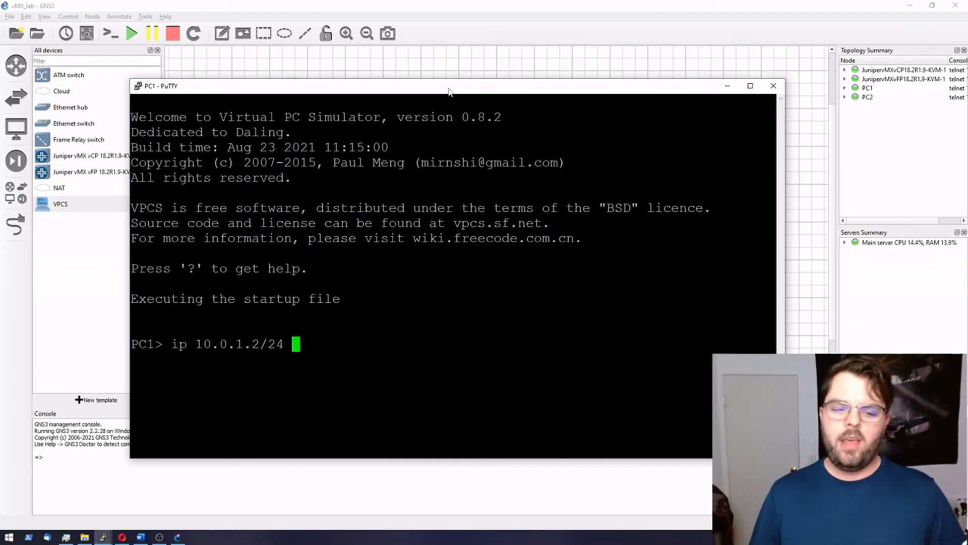
text( 10.0.1.1)
key(Return)
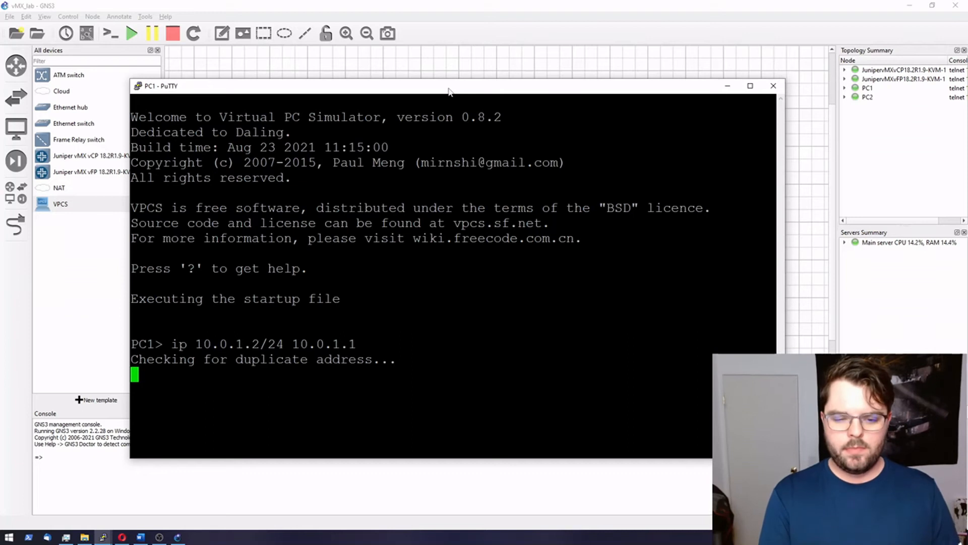
text(save)
key(Return)
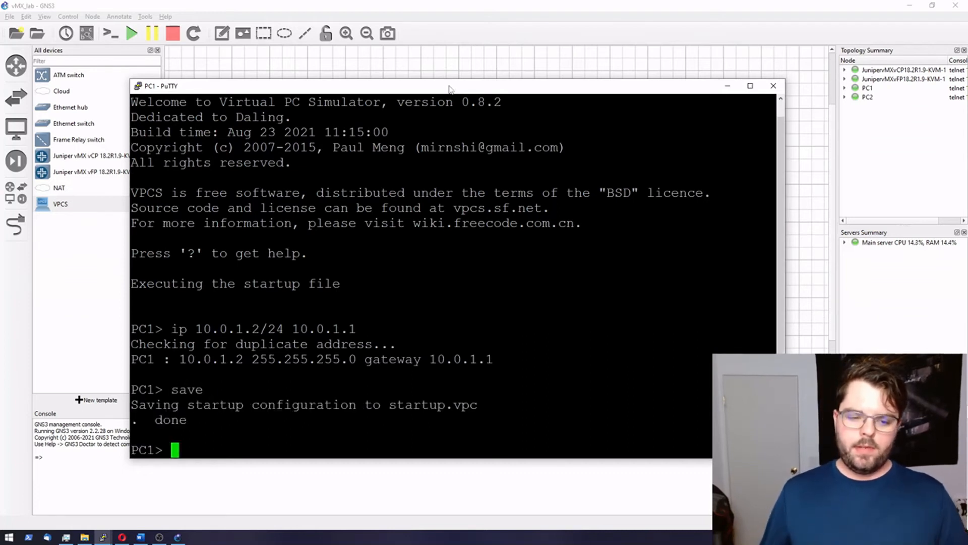
Step: In PC2's console, set ip 10.0.2.2/24 with gateway 10.0.2.1, save, and minimize it
click(614, 57)
right_click(609, 178)
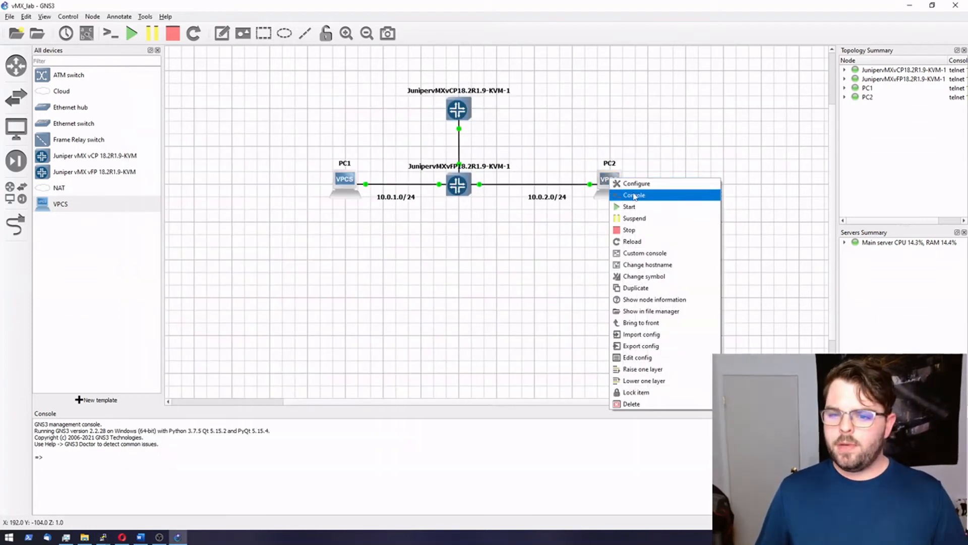
click(630, 195)
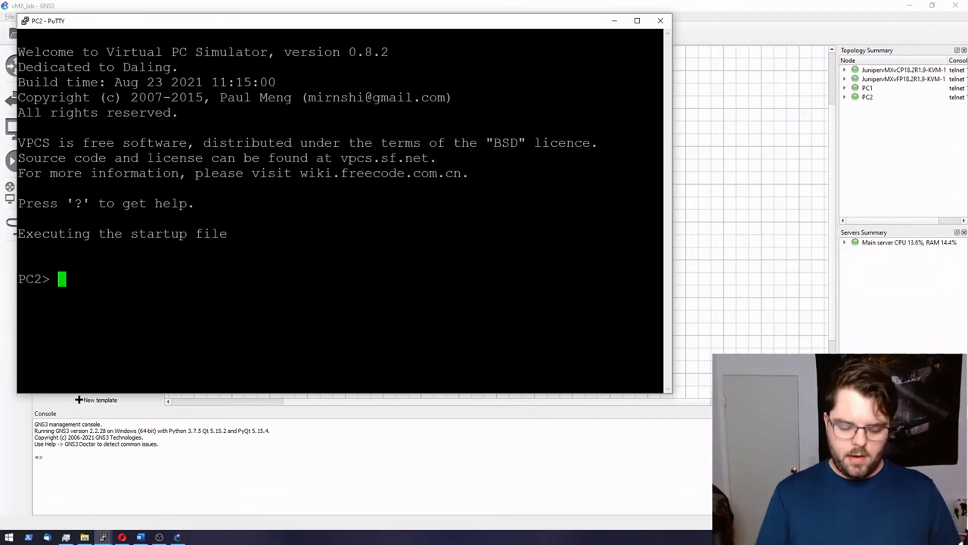
text(ip 1)
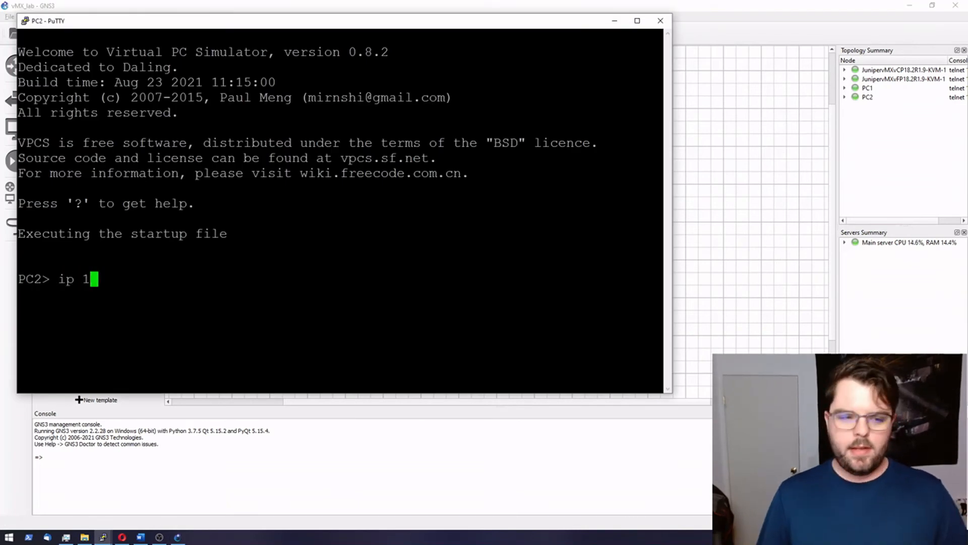
text(0.0.2.2)
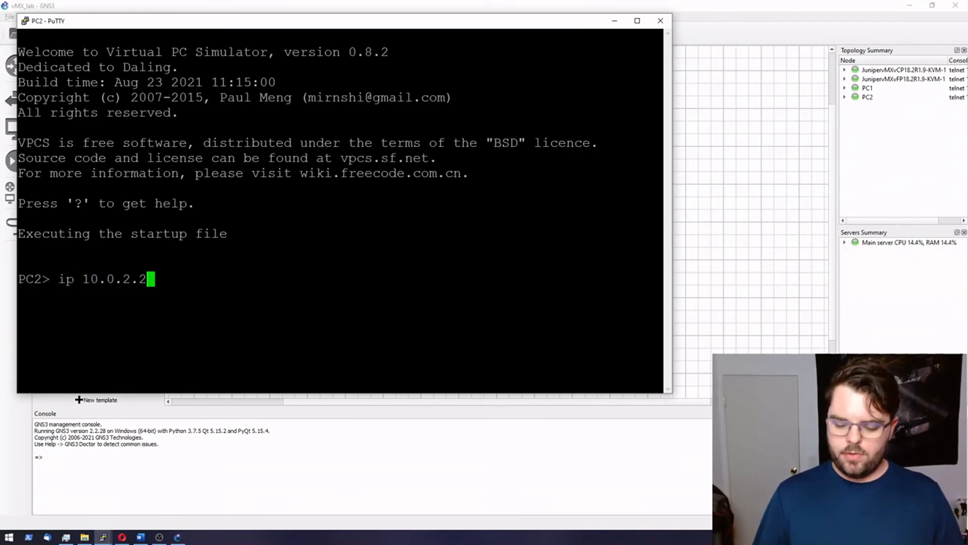
text(/24 10.0.2.1)
key(Return)
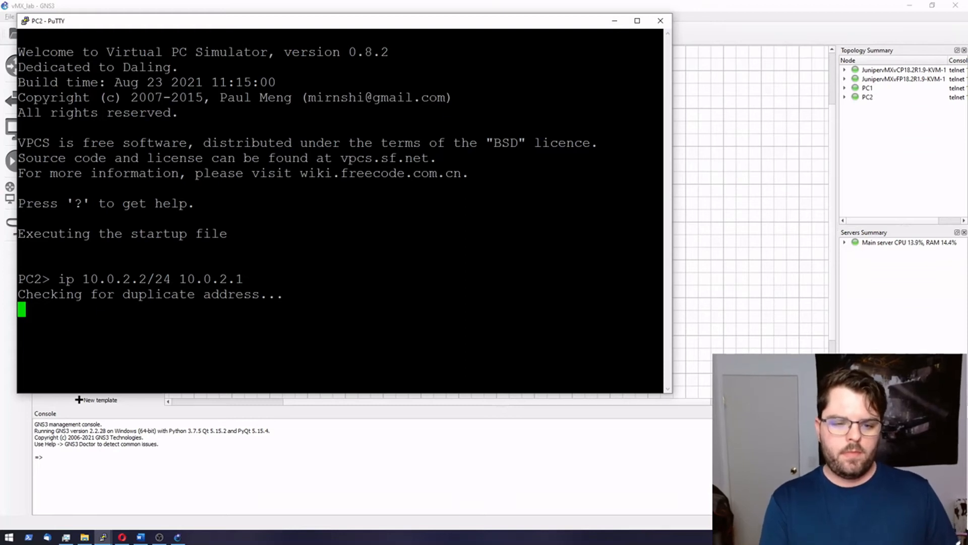
text(save)
key(Return)
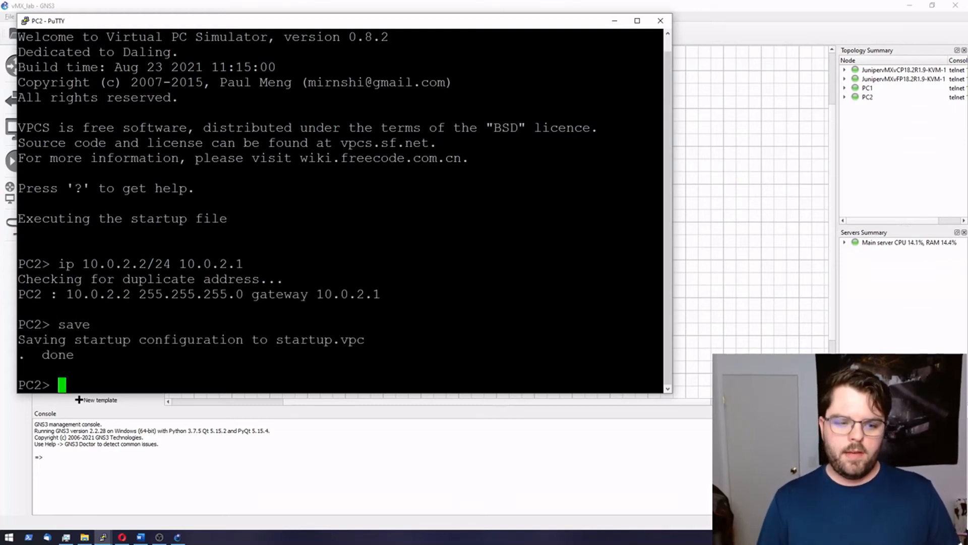
click(615, 20)
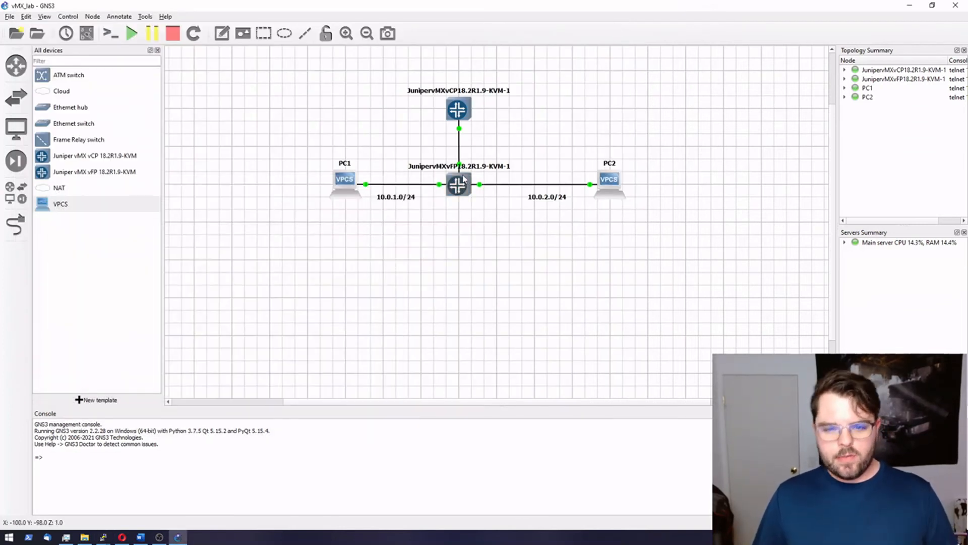
Step: Maximize the vMX vCP console, log in as root, and run cli
click(103, 537)
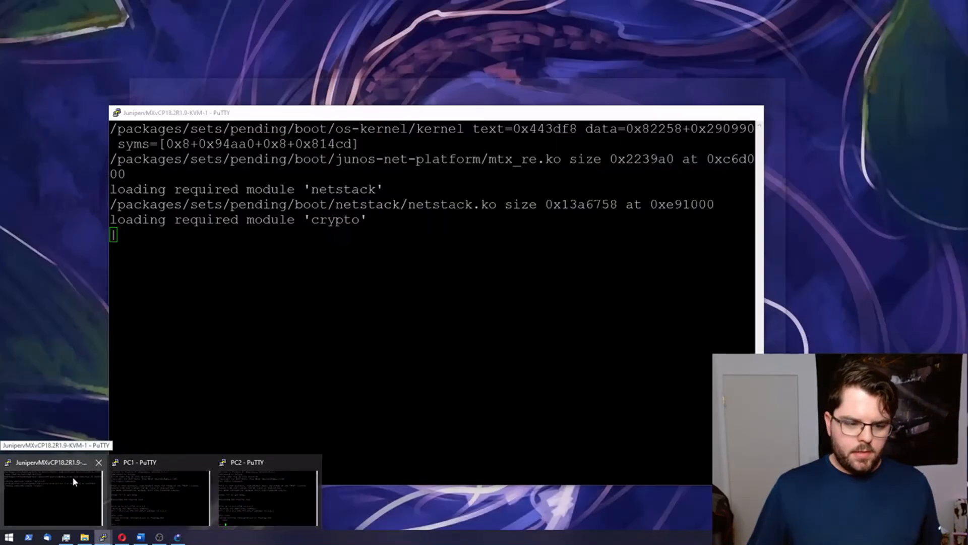
click(73, 477)
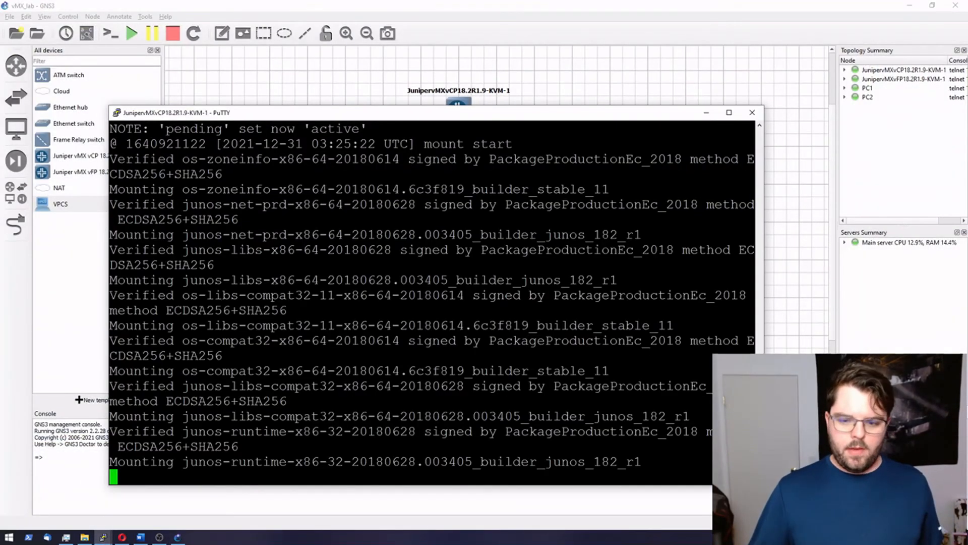
click(729, 112)
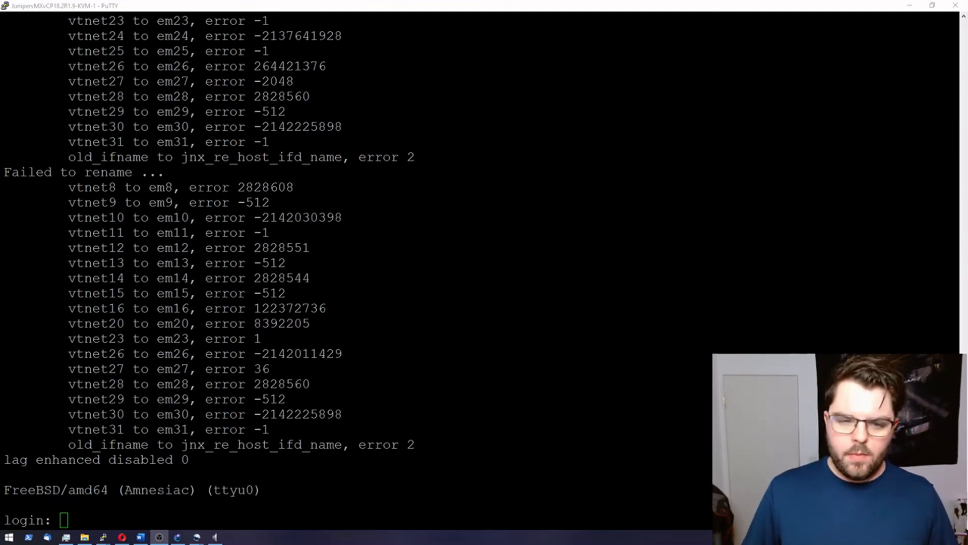
key(alt+Tab)
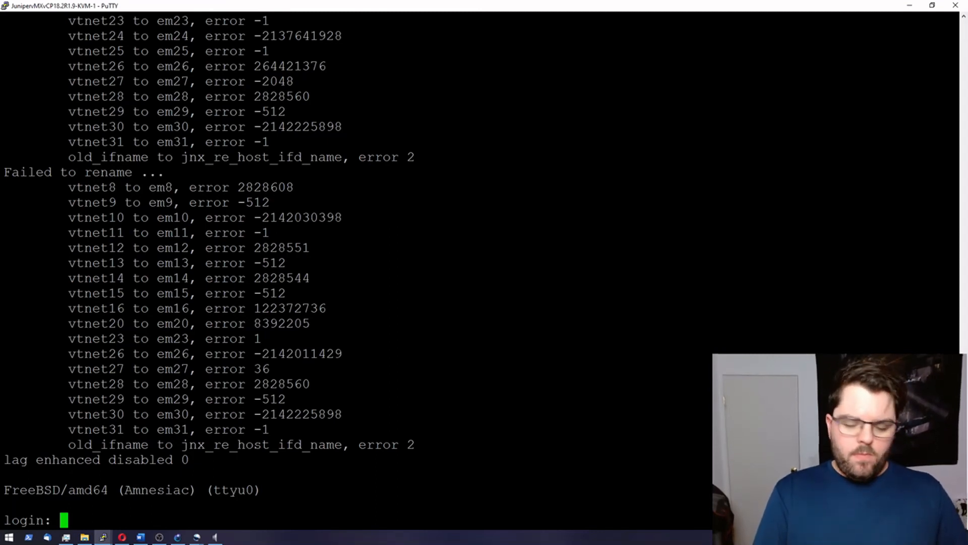
text(root)
key(Return)
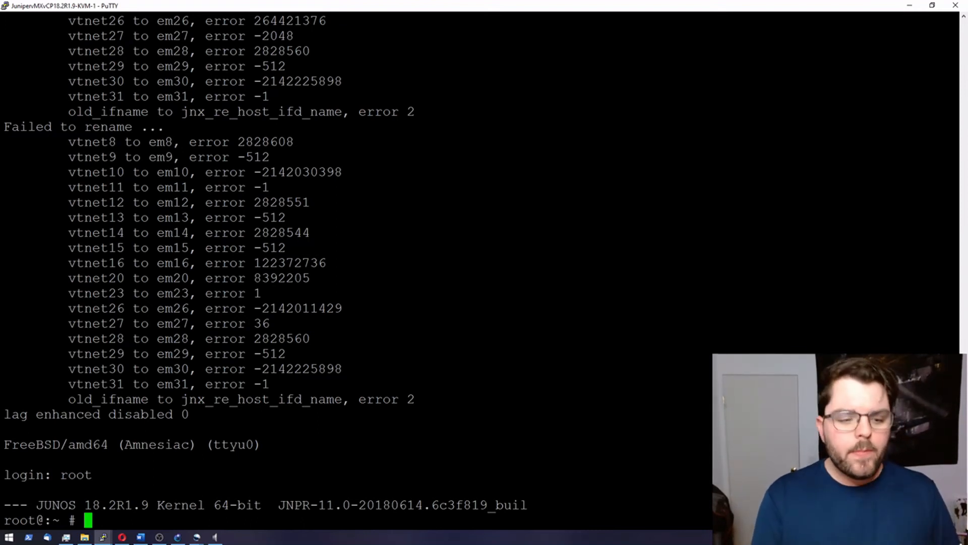
text(cli)
key(Return)
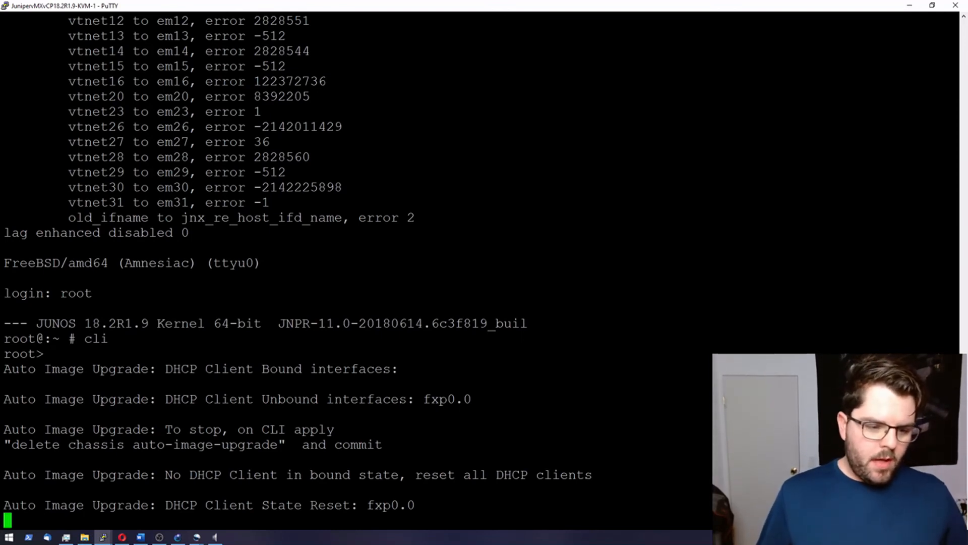
Step: In configure mode, run delete chassis auto-image-upgrade and commit and-quit
drag(12, 444, 277, 445)
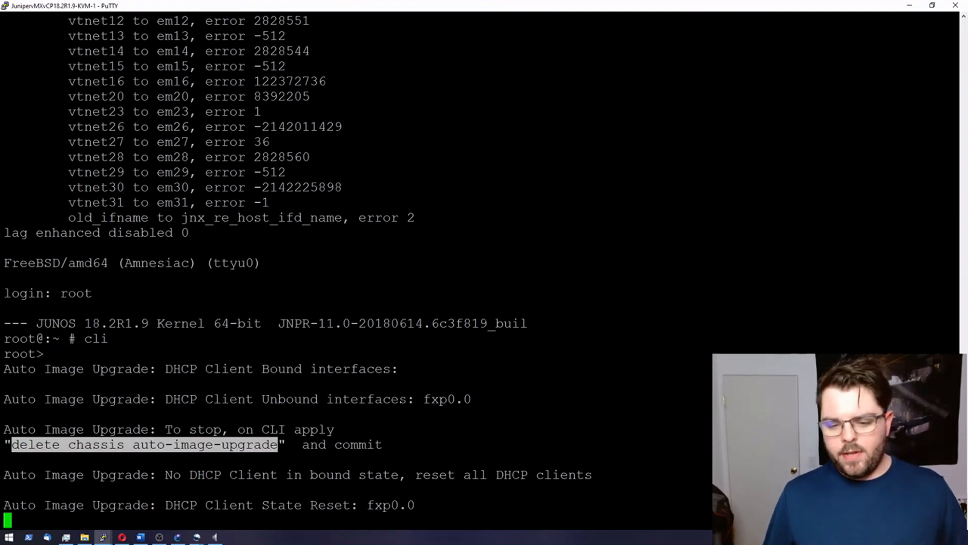
click(277, 446)
key(Return)
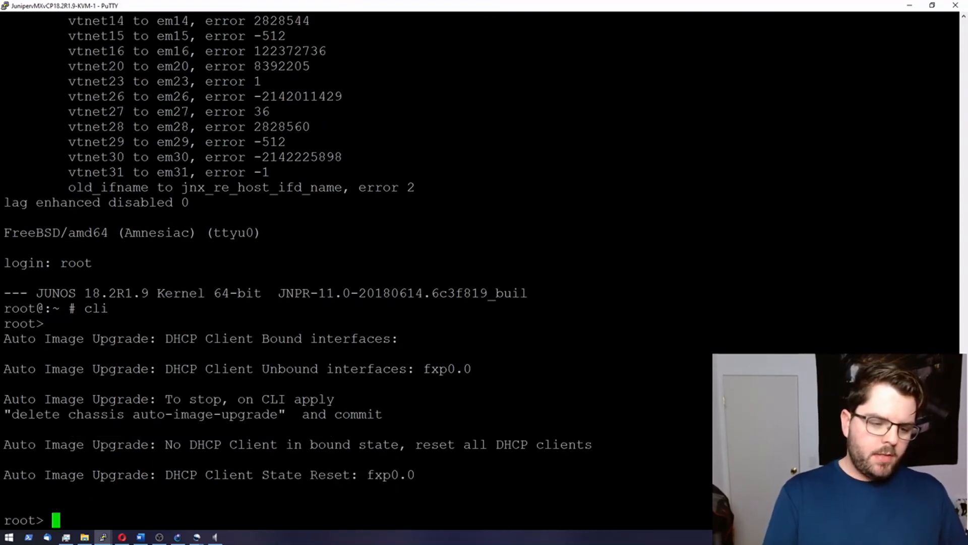
text(conf)
key(Return)
text(delete chassis auto-image-upgrade)
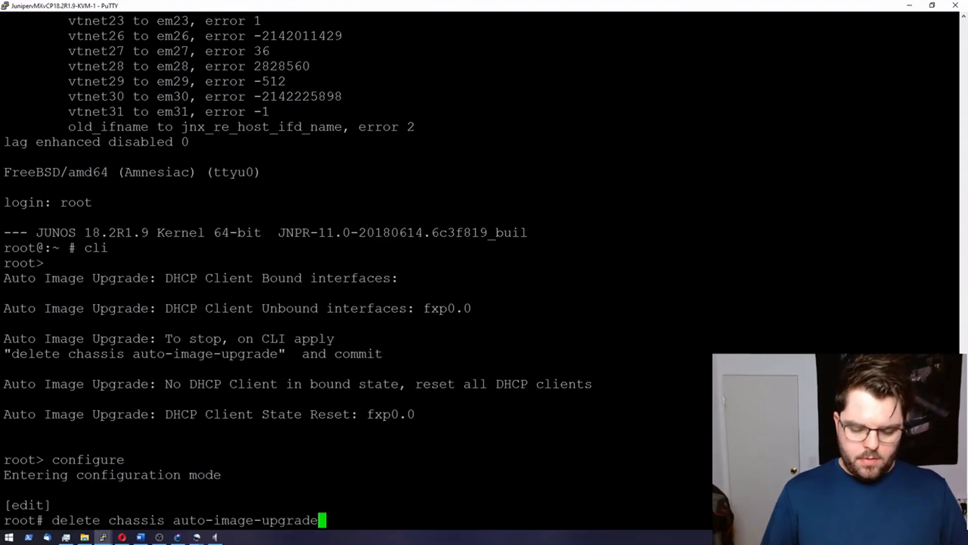
key(Return)
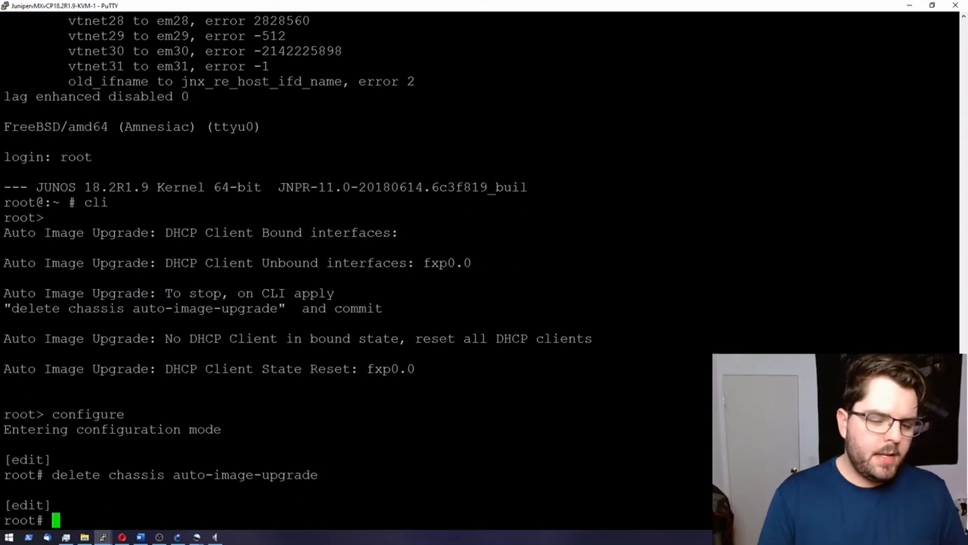
text(commit and-quit)
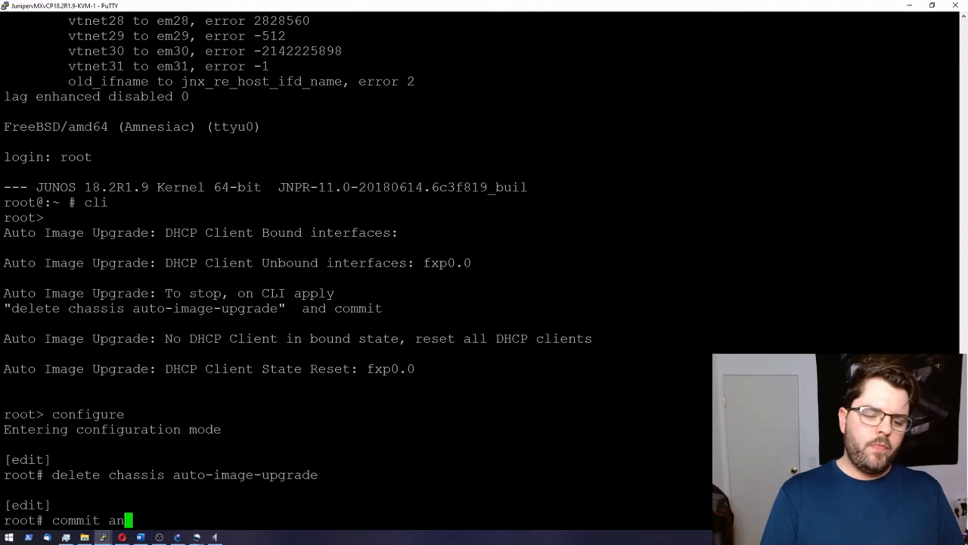
key(Return)
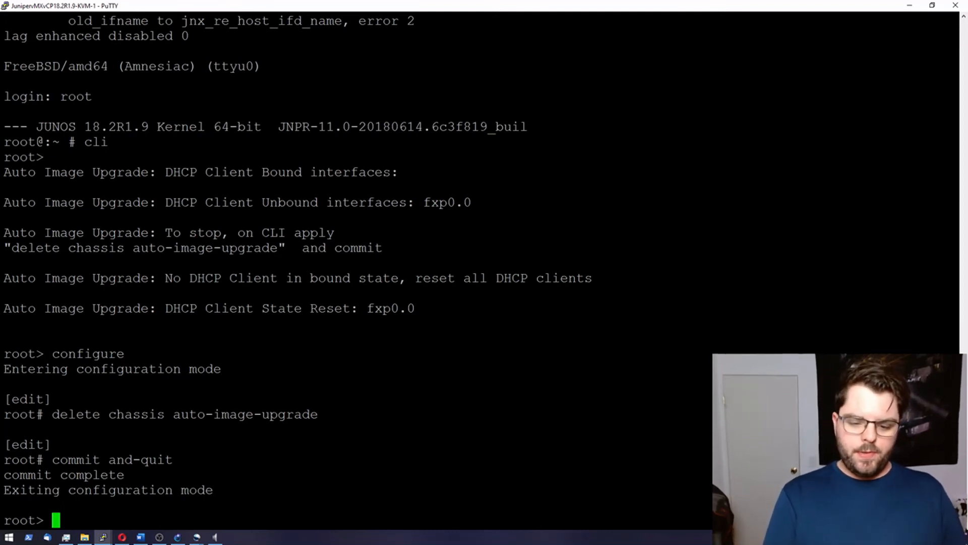
Step: Check FPC 0 status with show chassis fpc 0
text(show fpc)
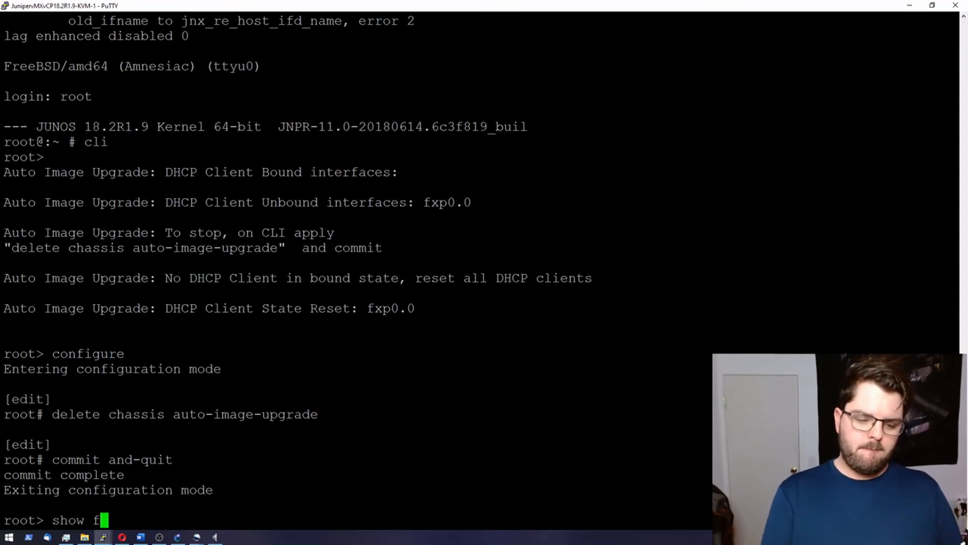
key(Return)
key(BackSpace)
key(BackSpace)
key(BackSpace)
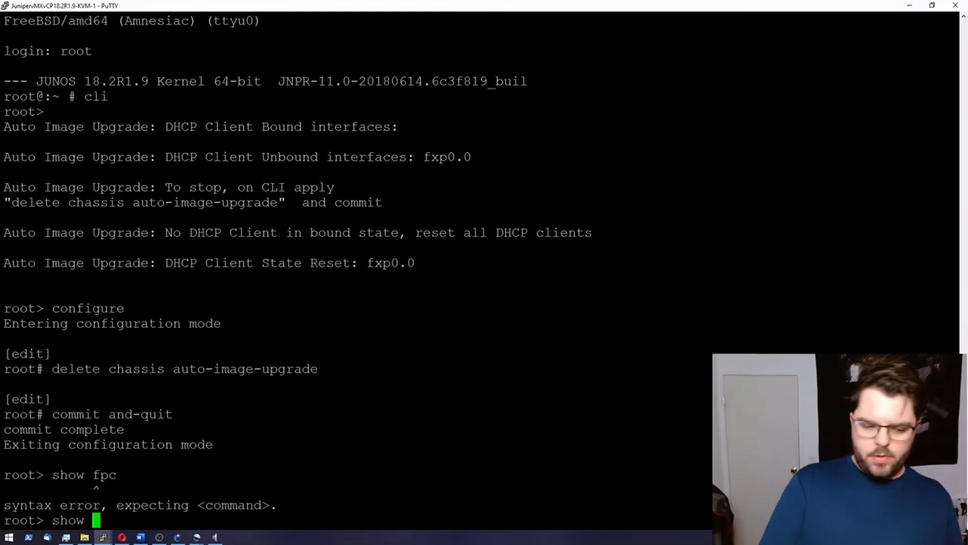
text(chas)
key(BackSpace)
key(BackSpace)
key(BackSpace)
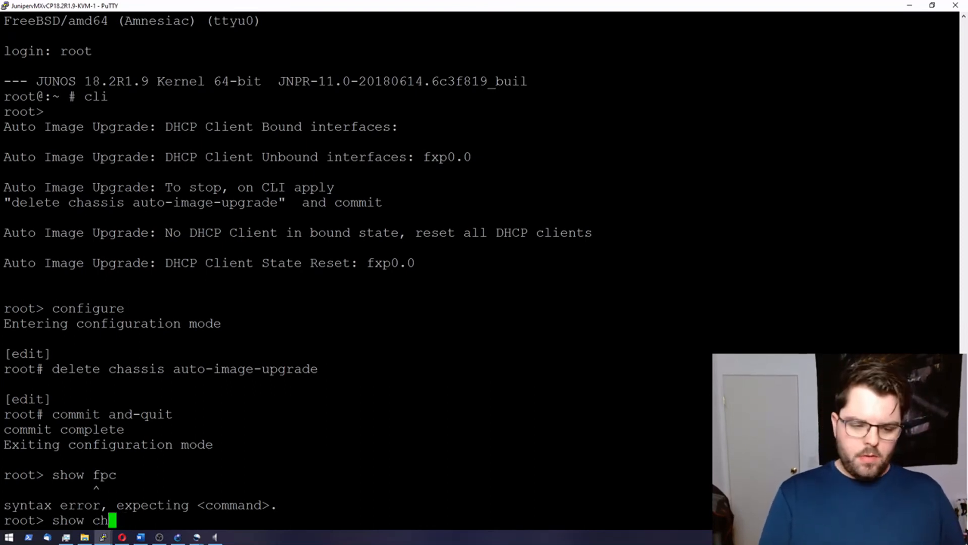
text(hassi)
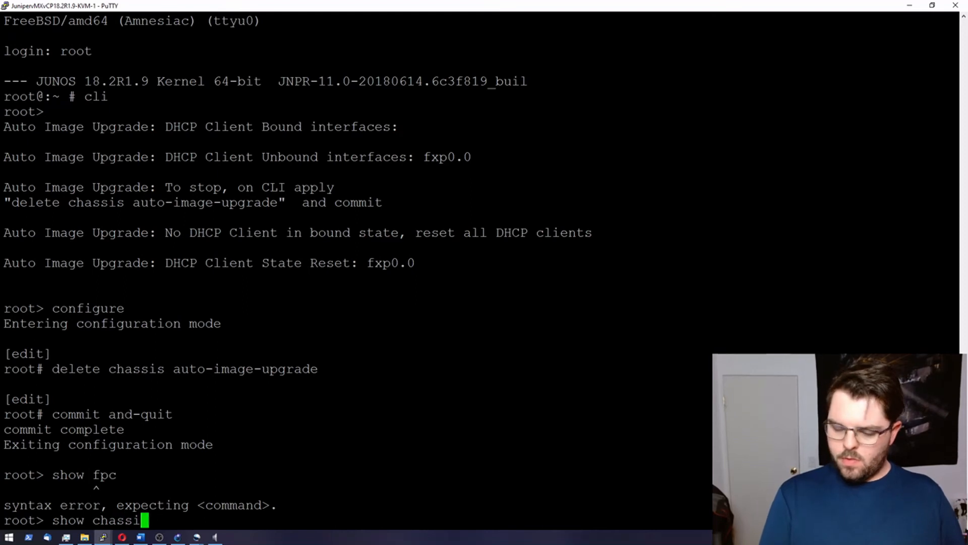
text(s fpc 0)
key(Return)
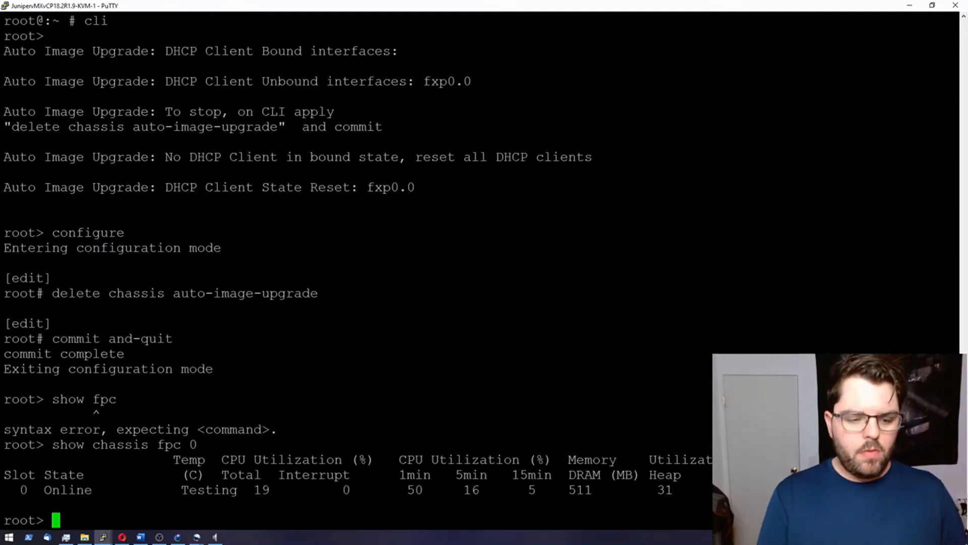
Step: Run show chassis fpc 0 detail, then show interfaces terse
key(Up)
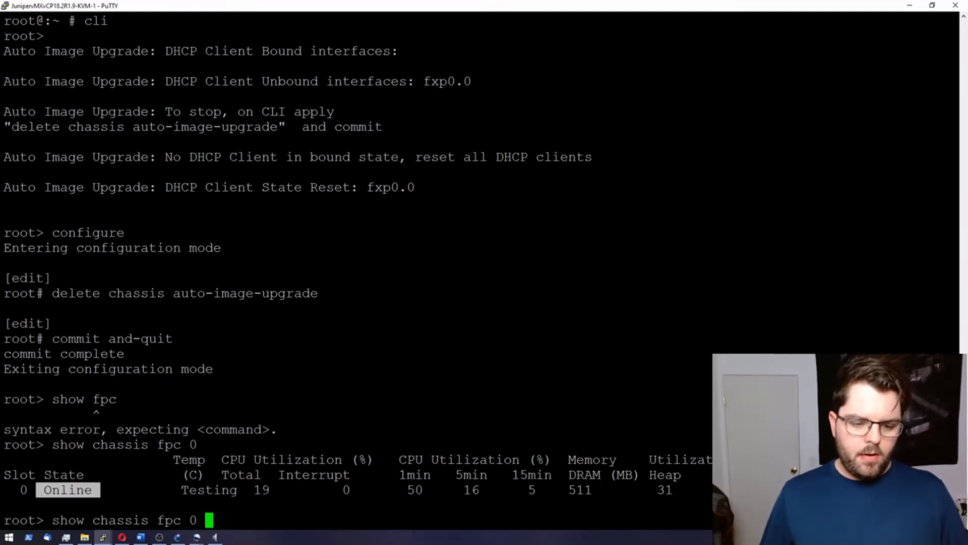
text(detail)
key(Return)
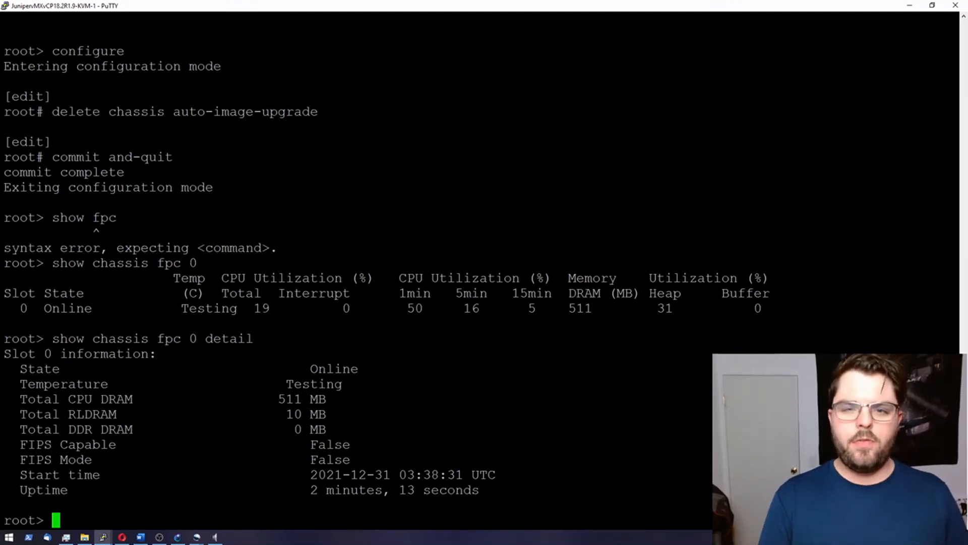
text(show int)
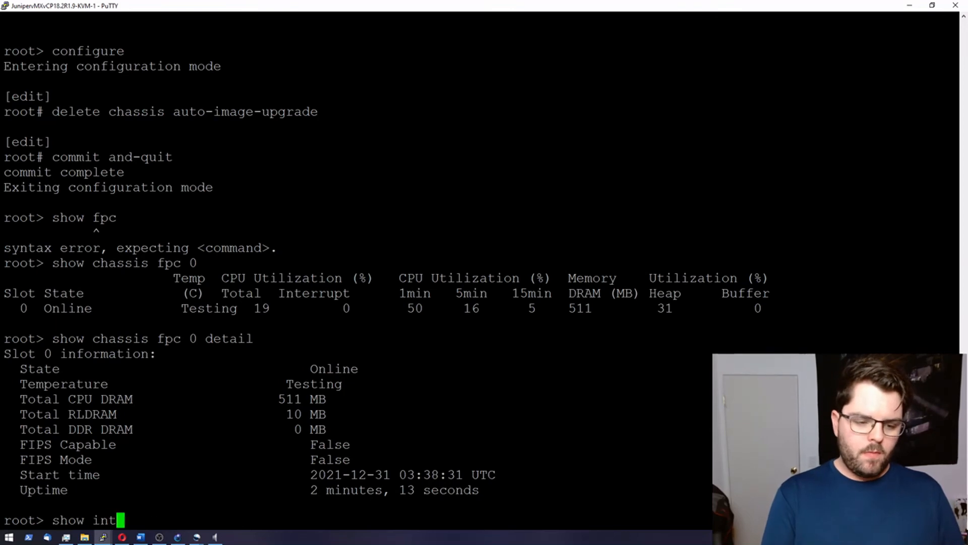
text(erfaces terse)
key(Return)
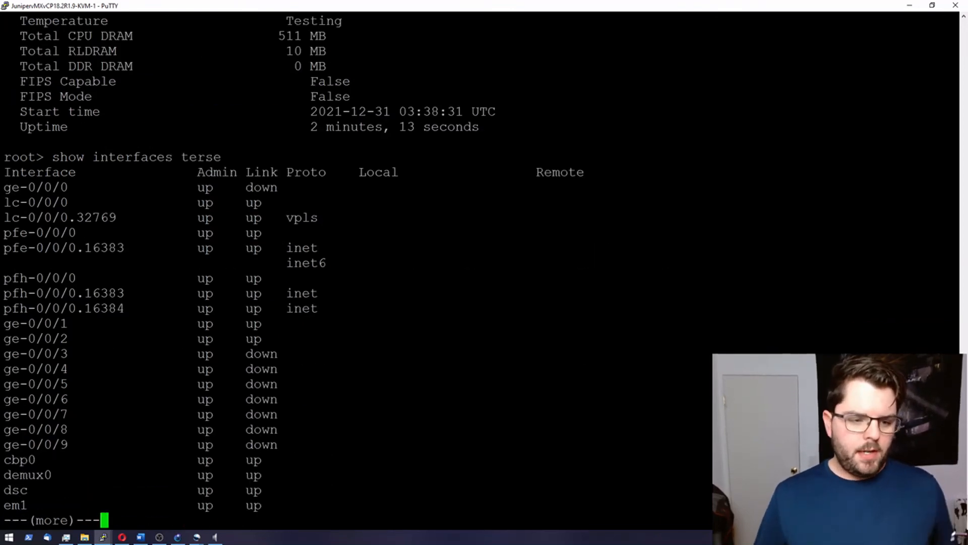
Step: Highlight the ge-0/0/1 and ge-0/0/0 rows in the interface list, then return to GNS3
drag(4, 323, 85, 438)
drag(4, 324, 64, 323)
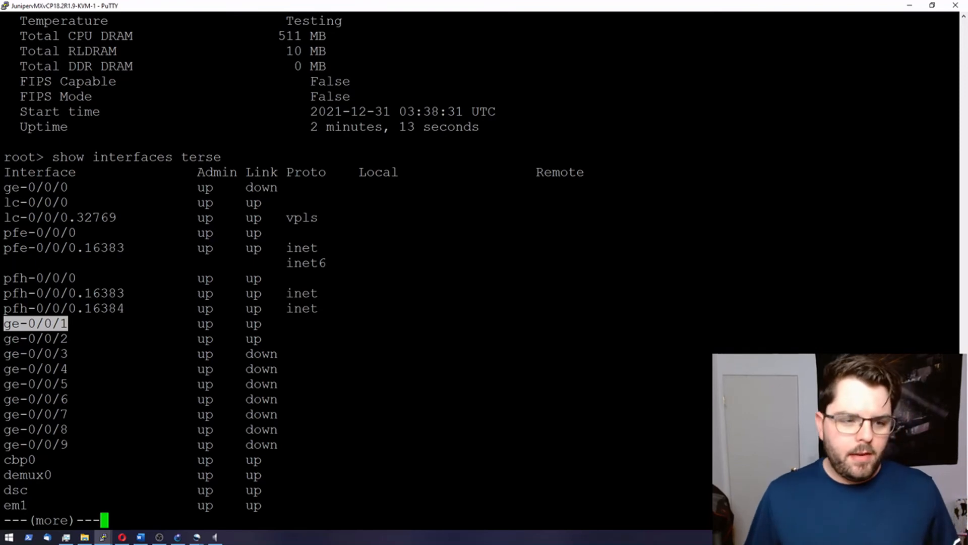
drag(4, 187, 284, 187)
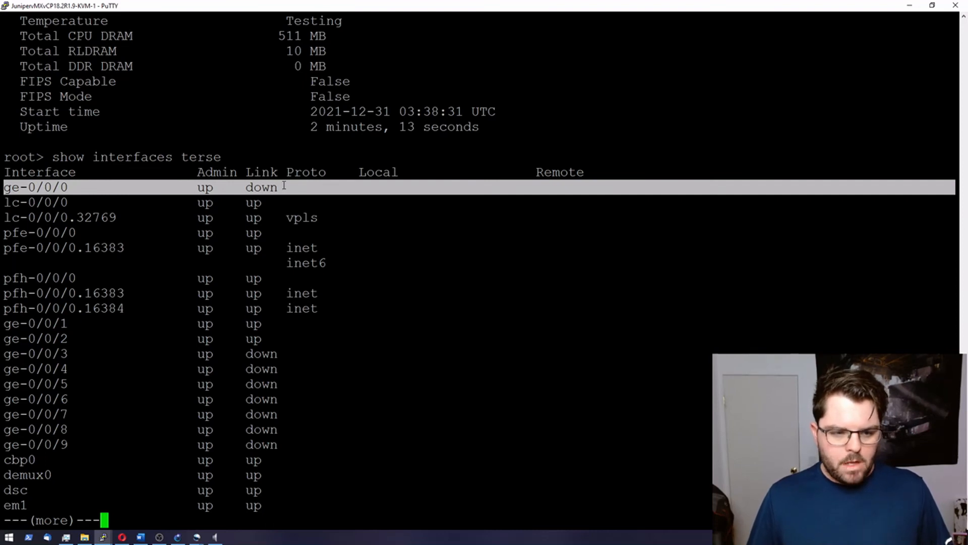
click(179, 538)
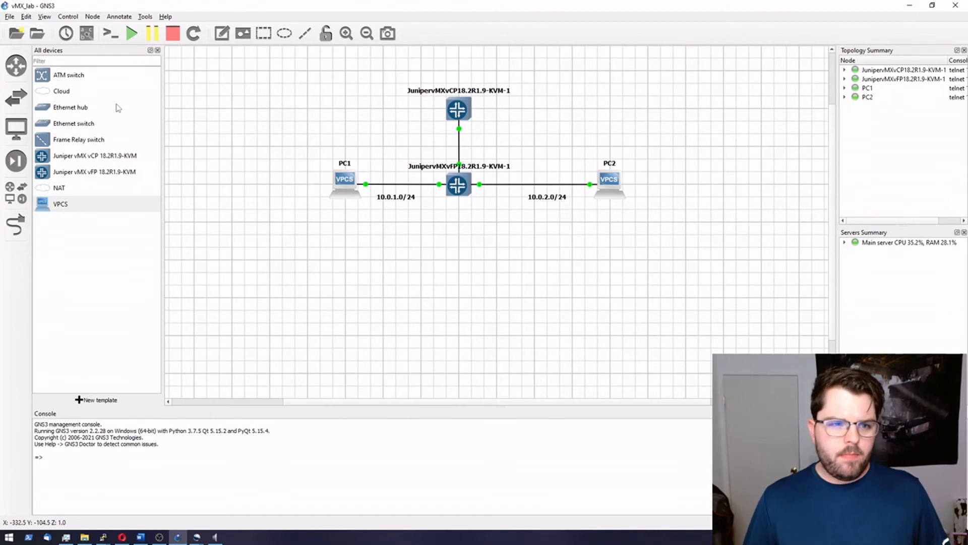
Step: Show interface labels on the links, reposition the ge-0/0/1 label, then return to the vCP console
click(85, 35)
drag(471, 195, 441, 196)
click(508, 194)
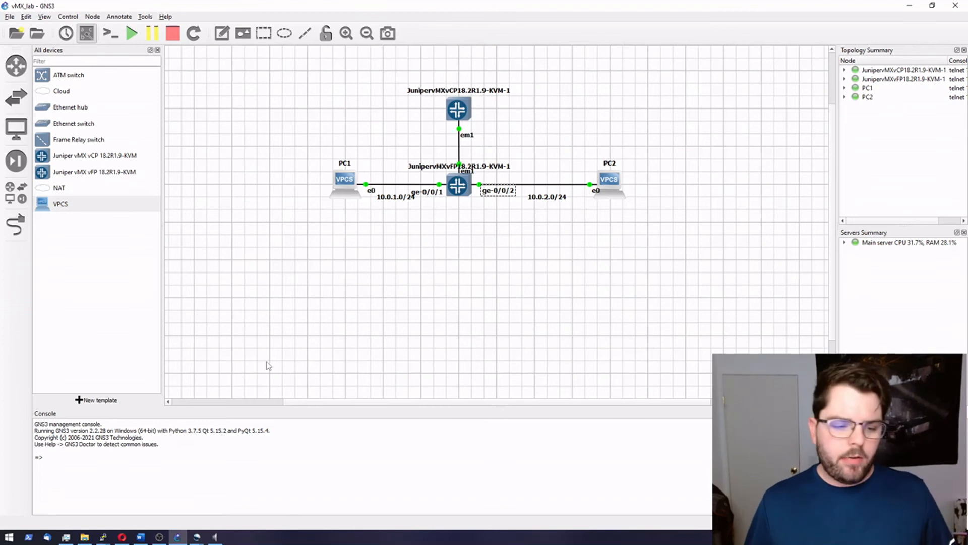
click(102, 538)
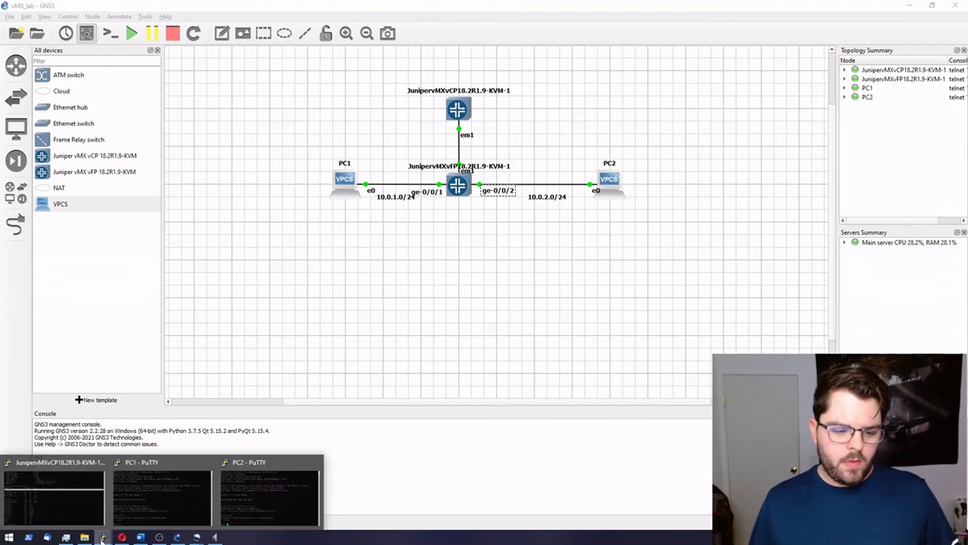
click(54, 497)
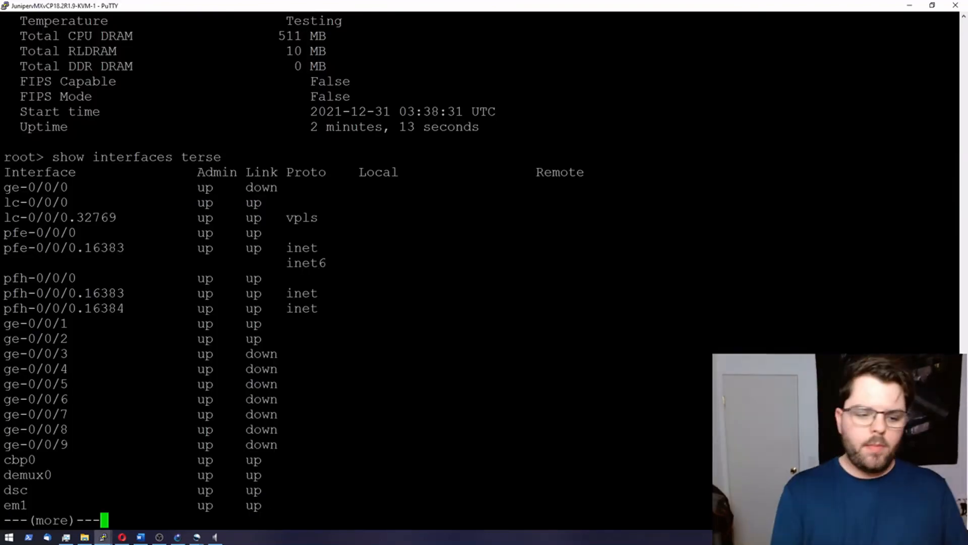
Step: In configure mode, set 10.0.1.1/24 on ge-0/0/1 unit 0 and 10.0.2.1/24 on ge-0/0/2 unit 0
text(qconfigure)
key(Return)
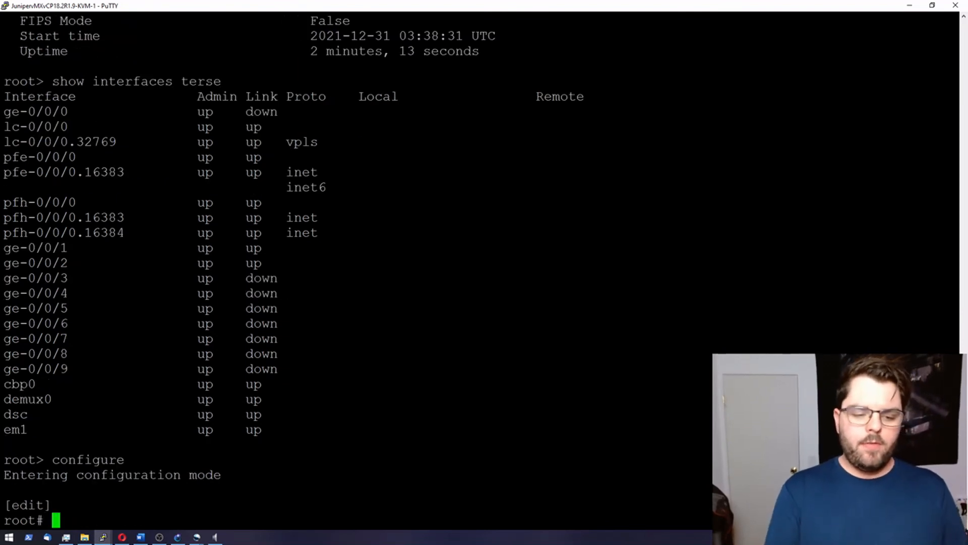
text(set )
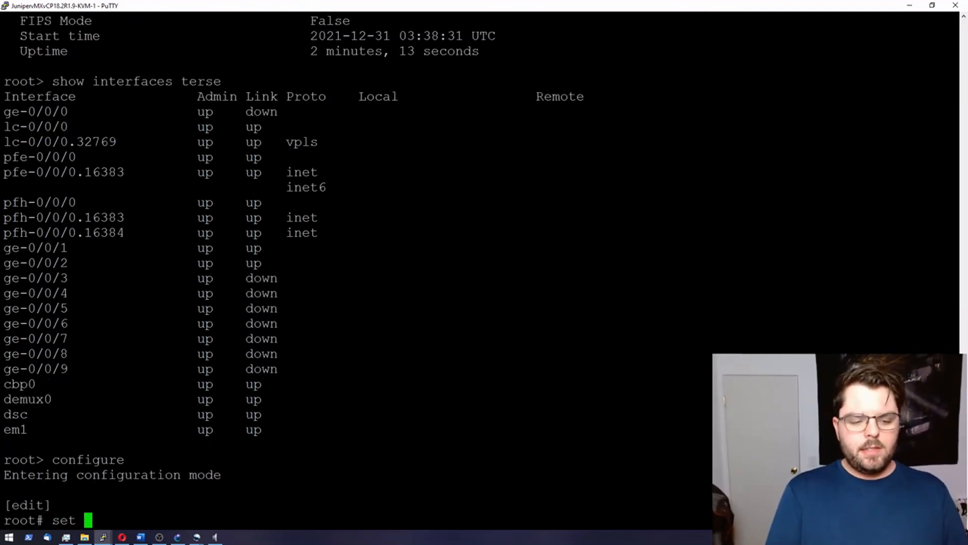
text(interfaces ge)
key(BackSpace)
text(-)
key(BackSpace)
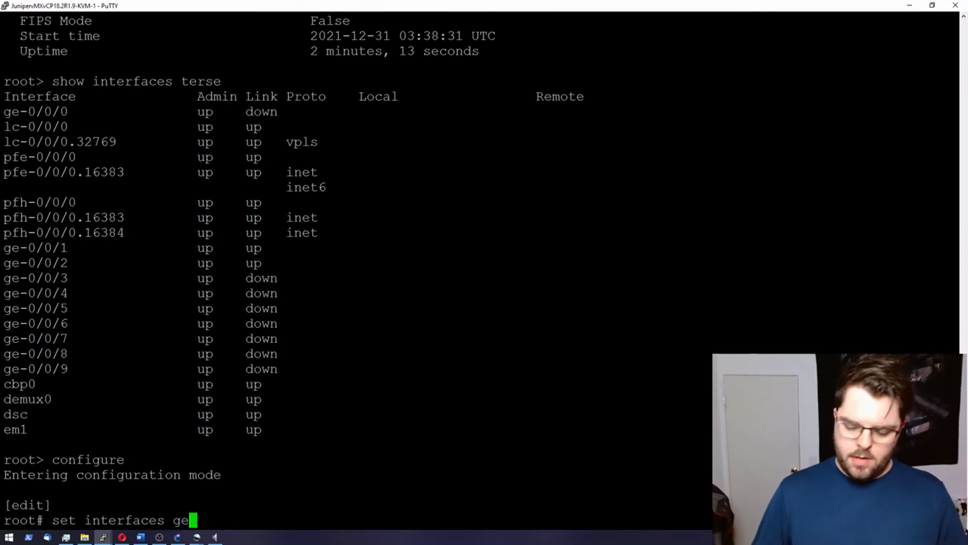
text(-)
key(BackSpace)
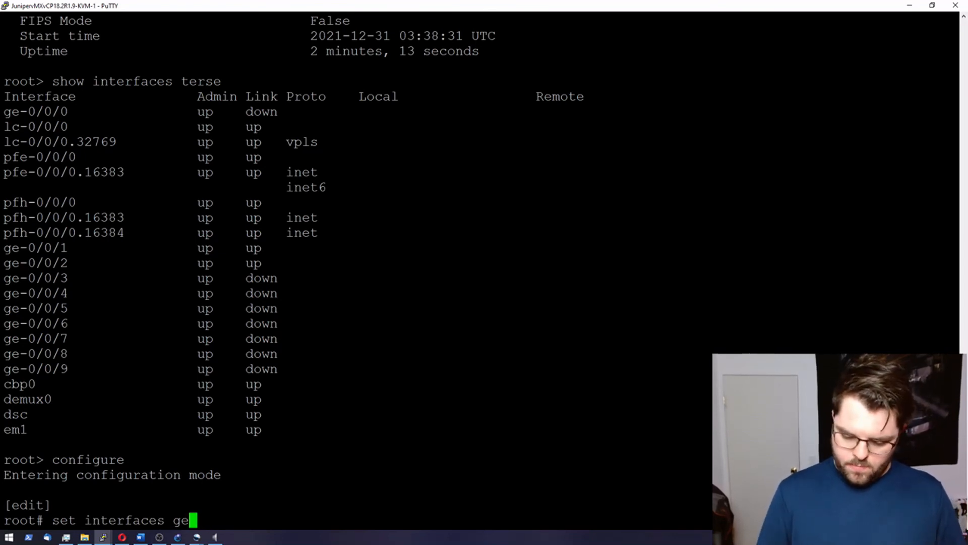
text(-0/0/)
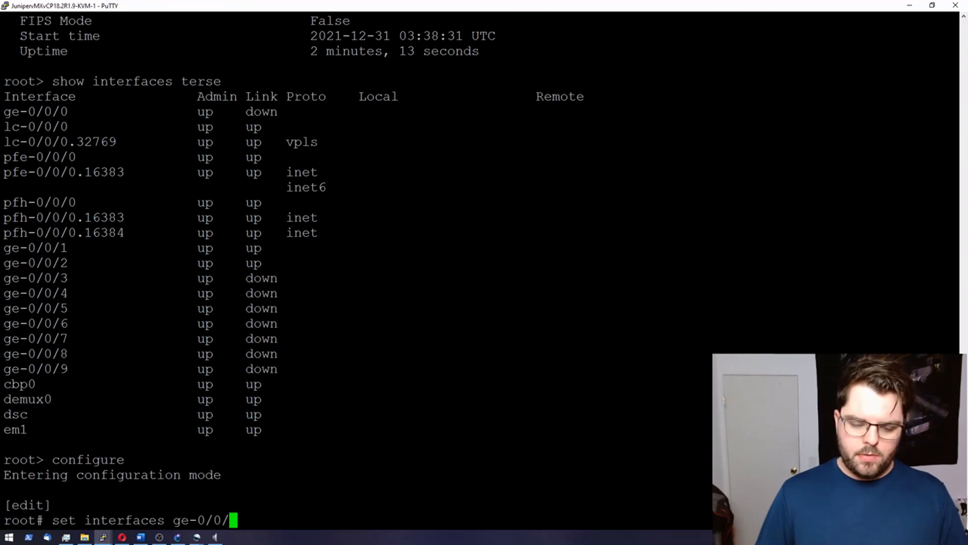
text(1 unit )
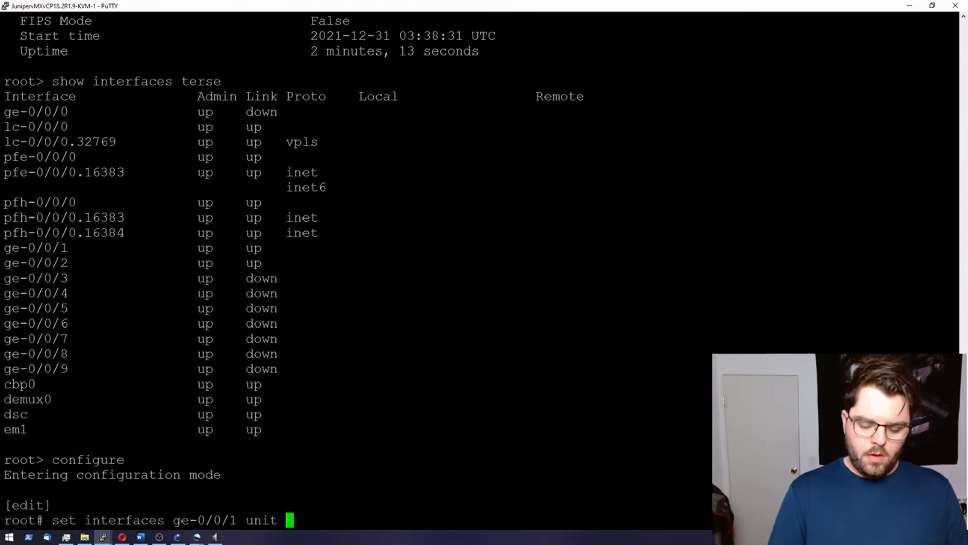
text(0 family )
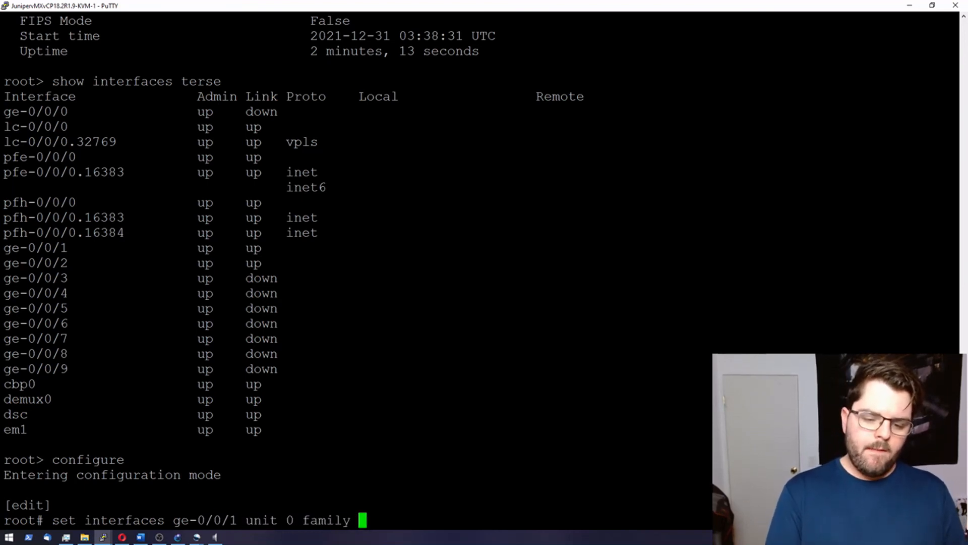
text(inet address )
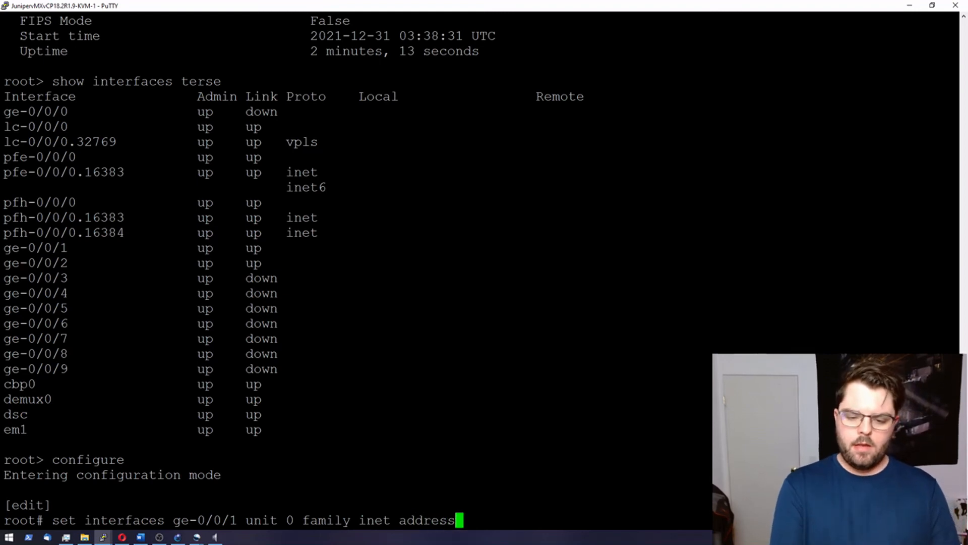
text(10.0.1.1/24)
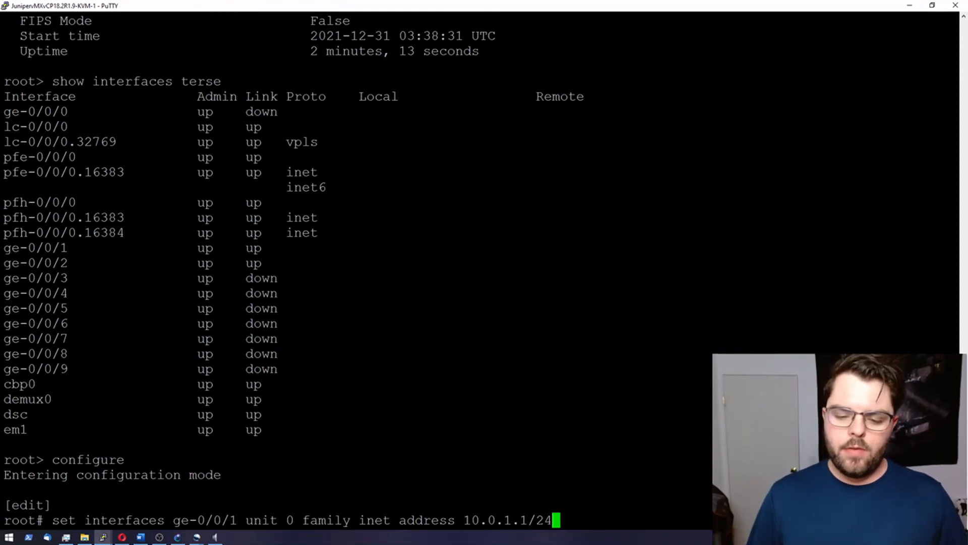
key(Return)
text(set inter)
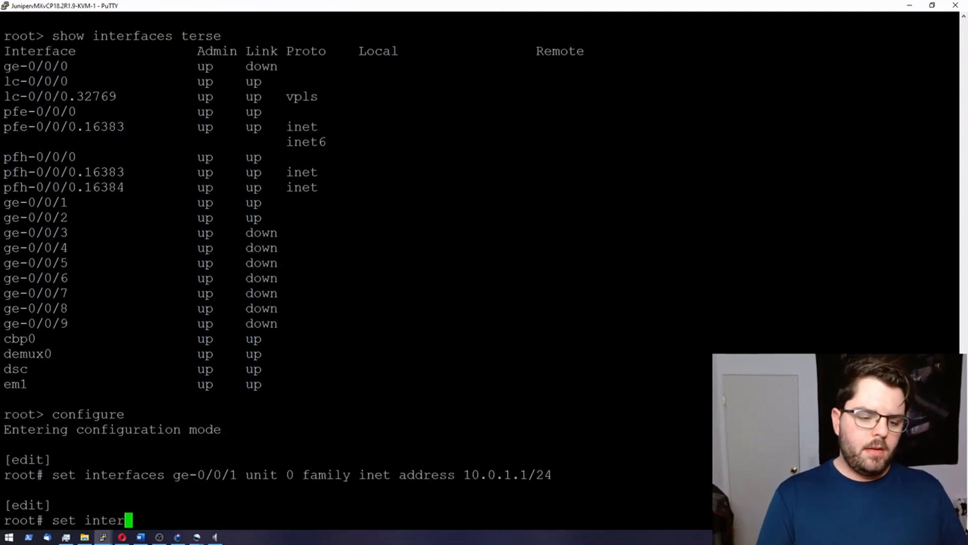
text(faces ge)
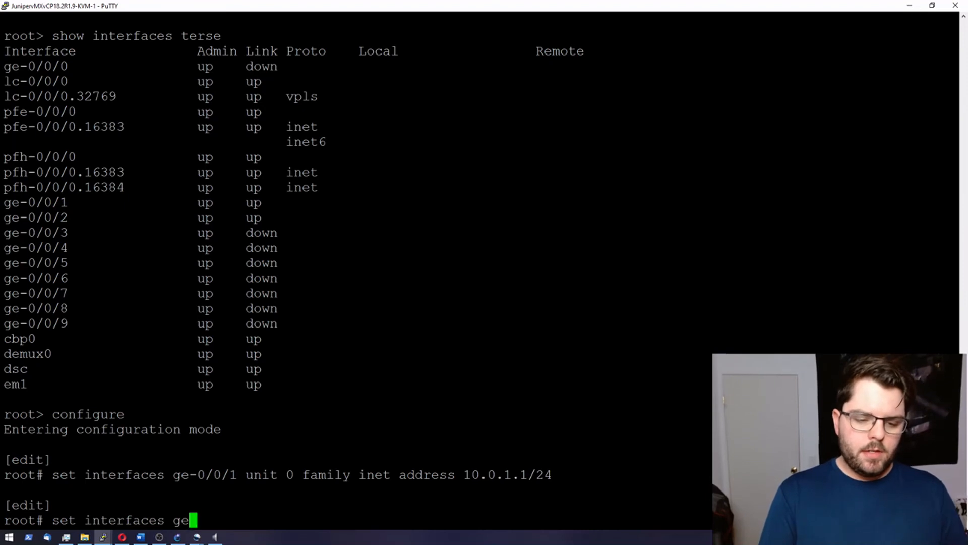
text(-0/0/)
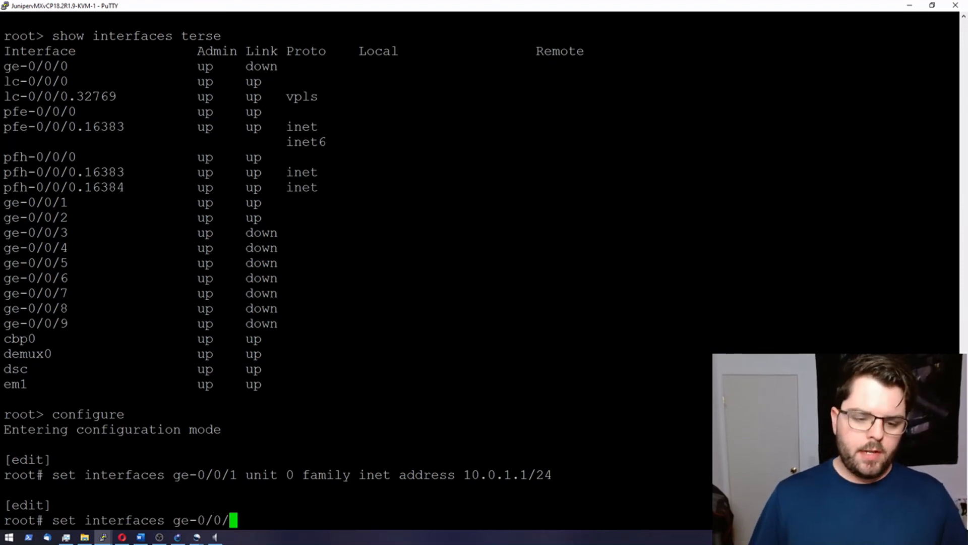
text(2 uni)
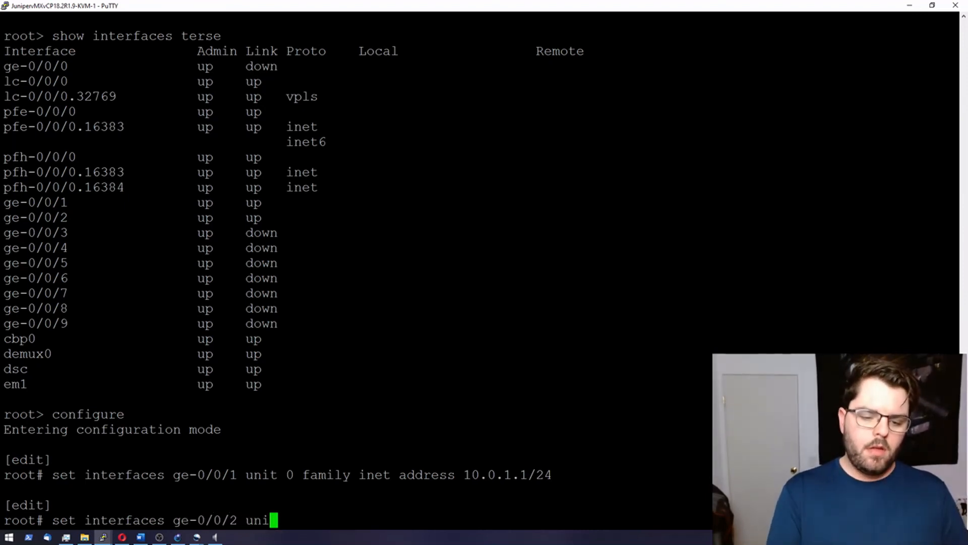
text(t 0 famil)
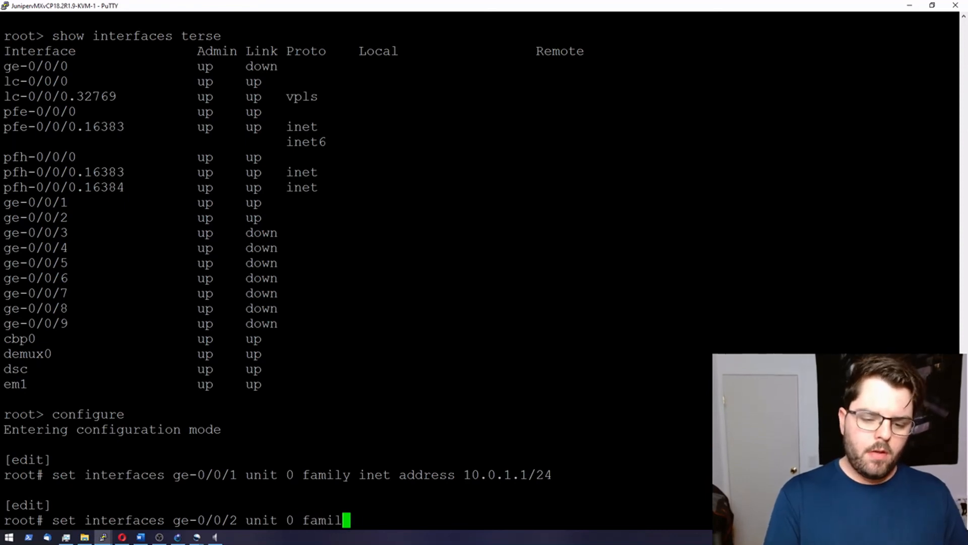
text(y inet add)
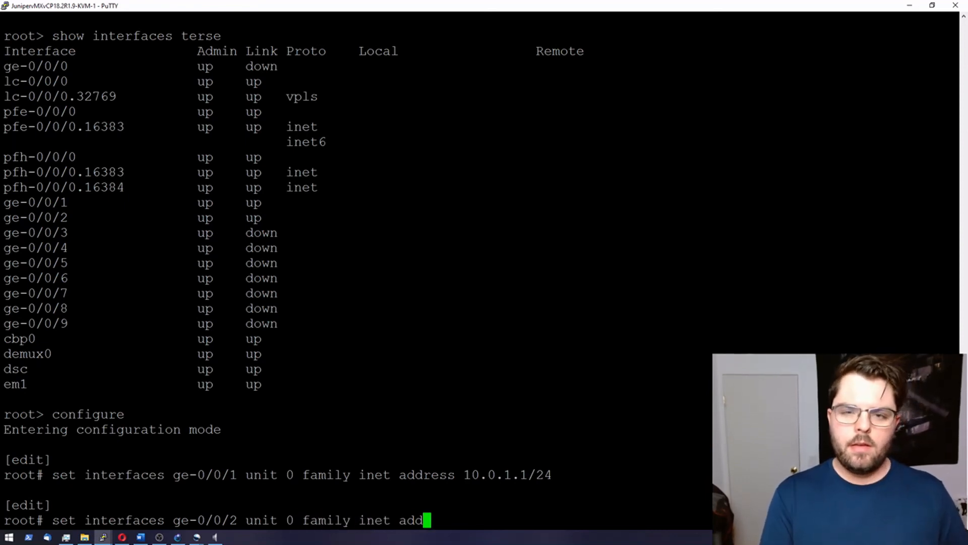
text(ress 10.)
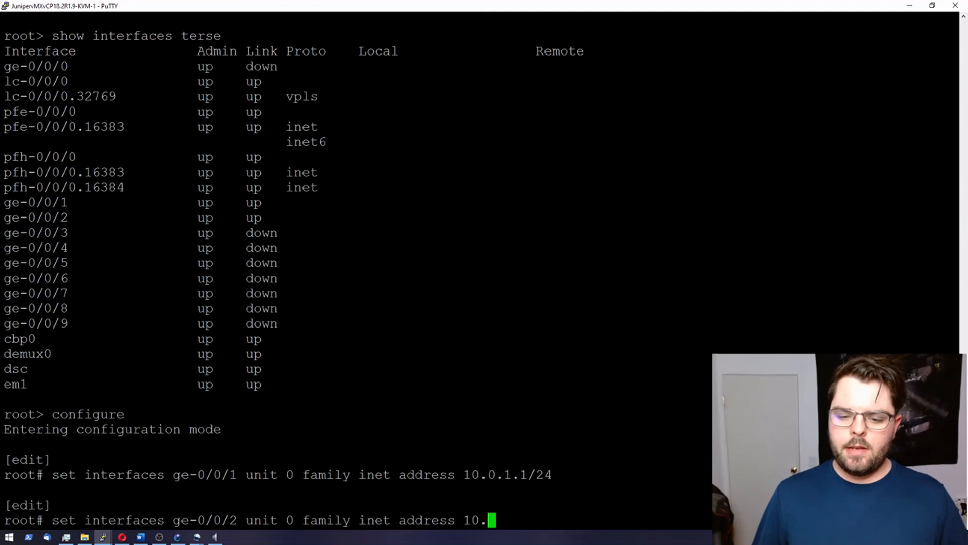
text(0.2.1/24)
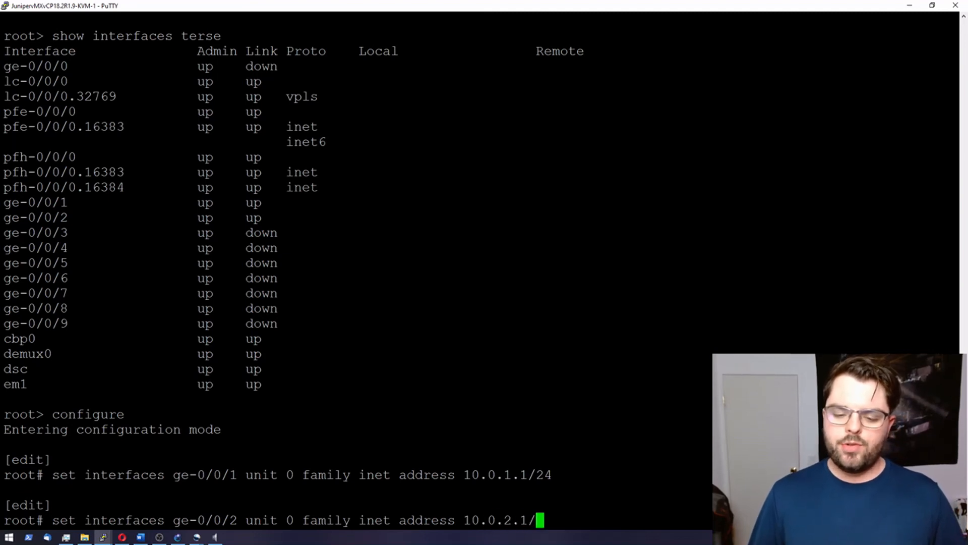
key(Return)
Step: Run commit and-quit, then verify the addresses with show interfaces terse
text(commit and-quit)
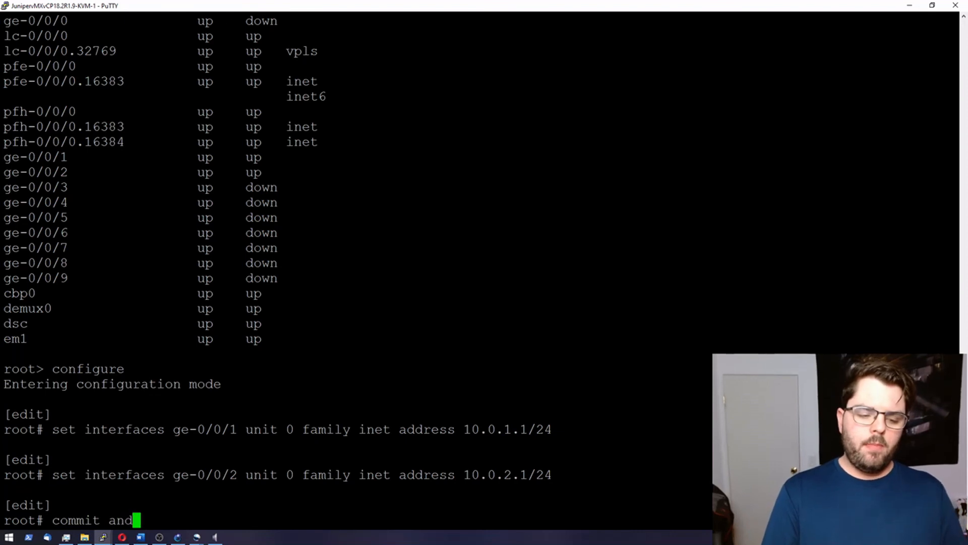
key(Return)
text(show interfaces terse)
key(Return)
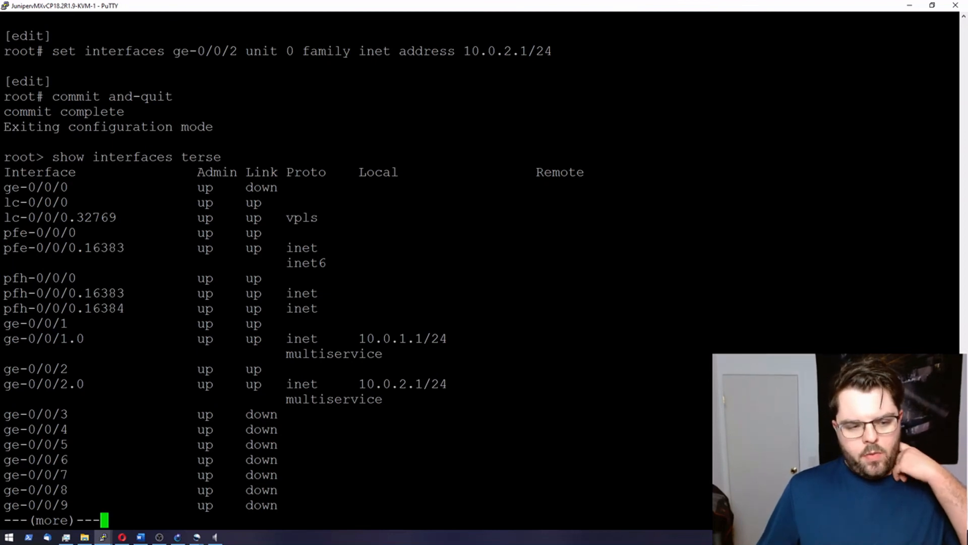
Step: Highlight the ge-0/0/1.0 and ge-0/0/2.0 address rows, then bring the GNS3 topology forward
drag(3, 339, 262, 323)
drag(4, 384, 447, 386)
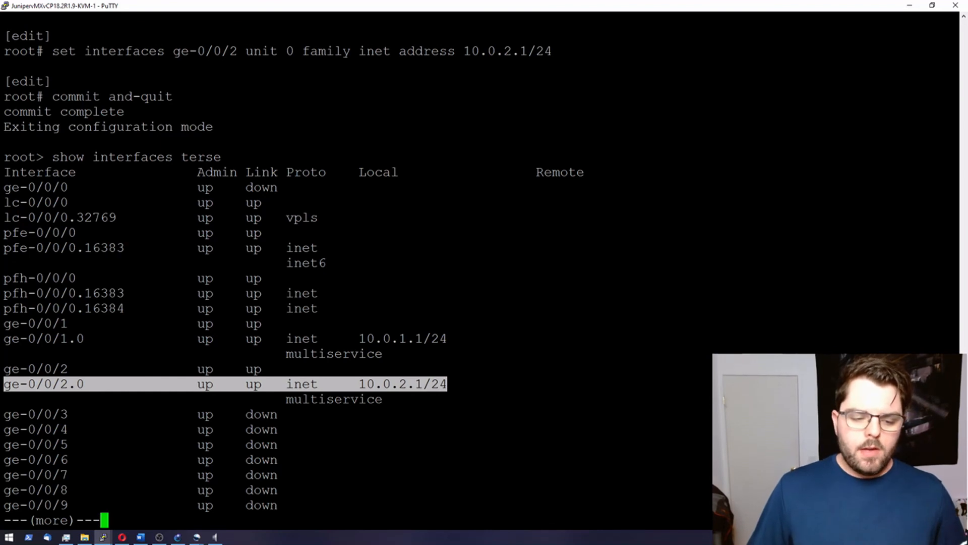
mouse_move(106, 539)
click(161, 507)
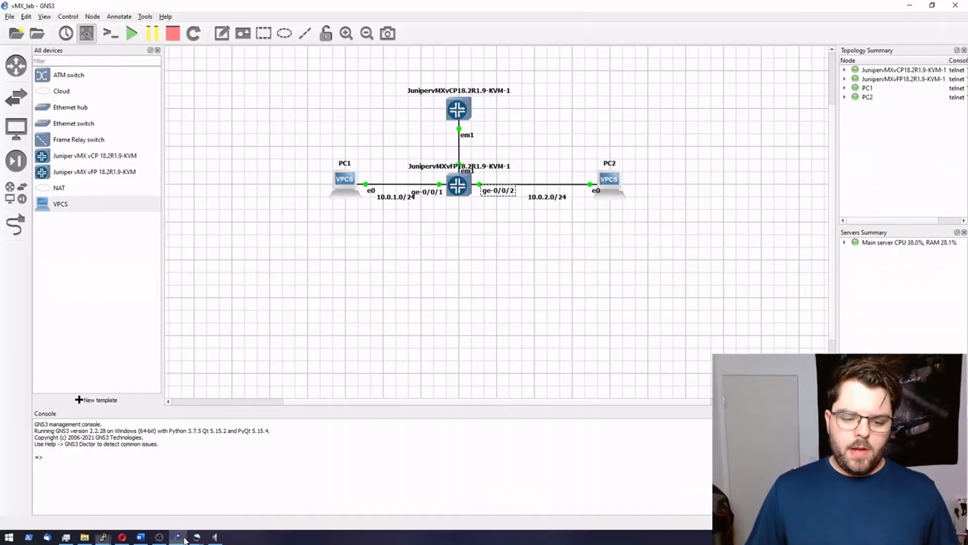
click(178, 538)
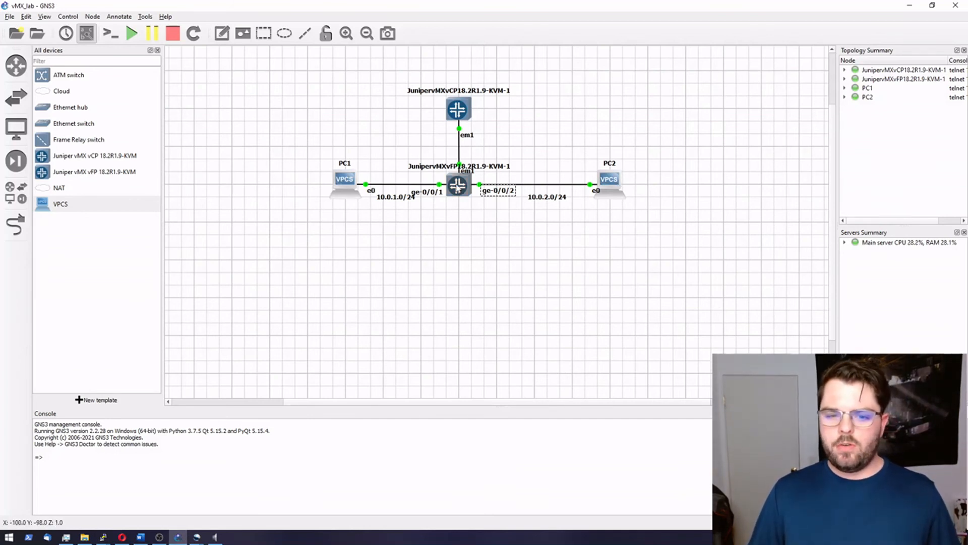
Step: From PC1's console, ping PC2 at 10.0.2.2, then move the window aside
mouse_move(458, 187)
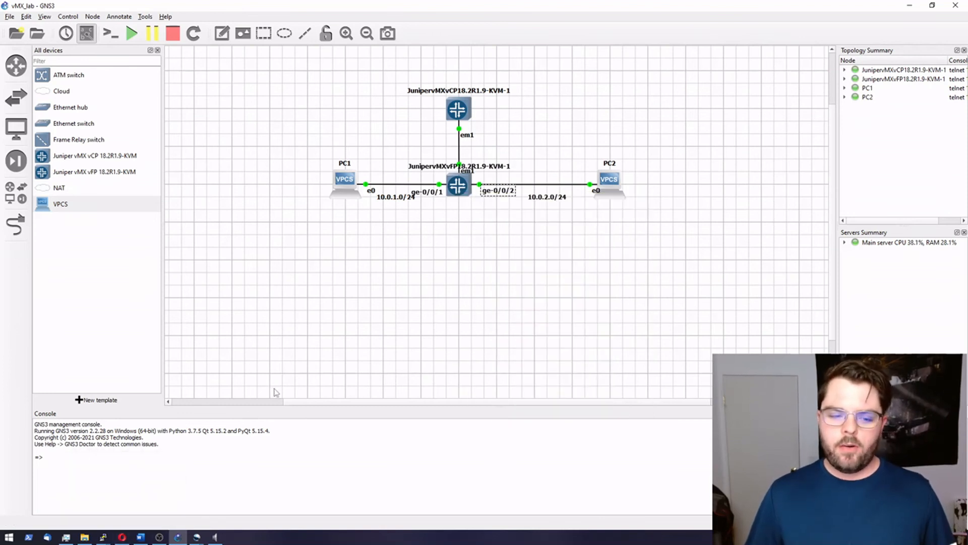
click(103, 538)
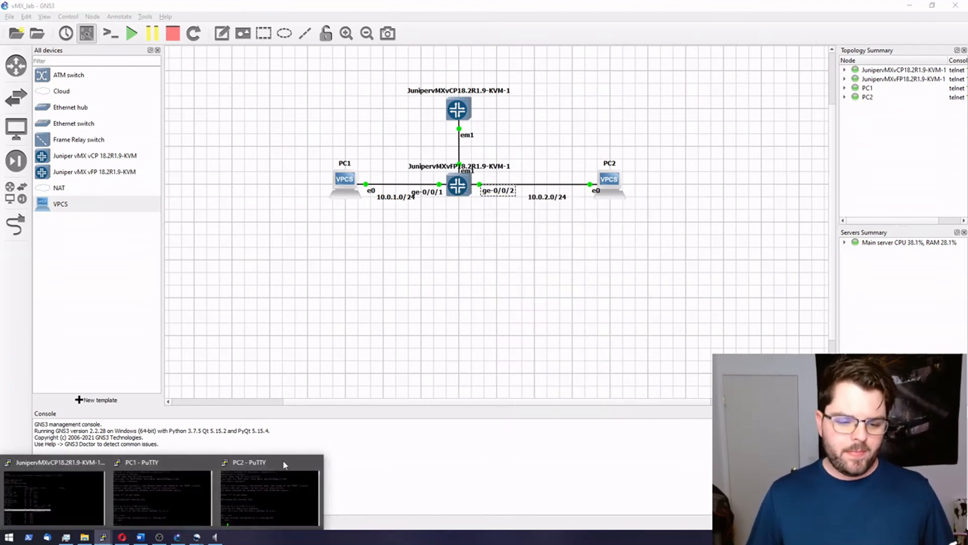
click(162, 497)
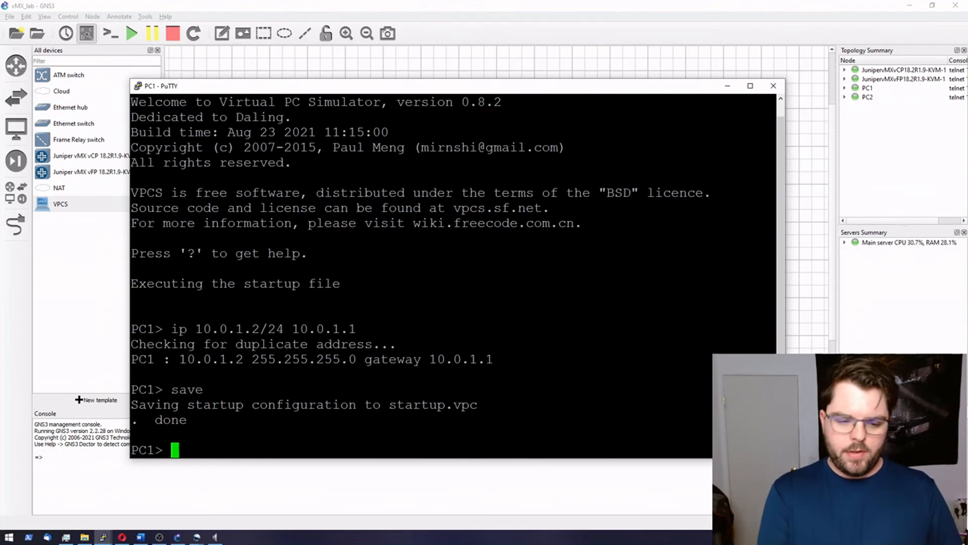
text(ping 10)
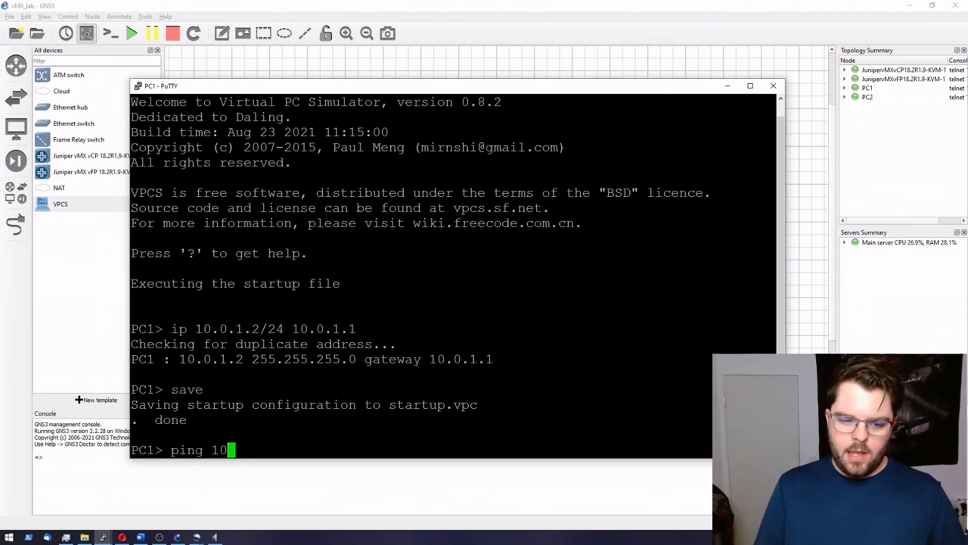
text(.0.2.2)
key(Return)
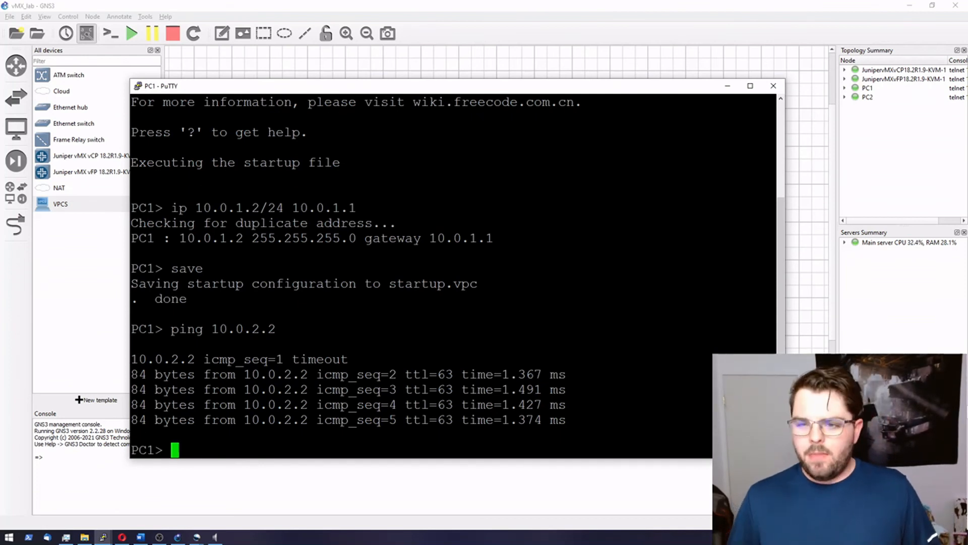
drag(662, 91, 614, 354)
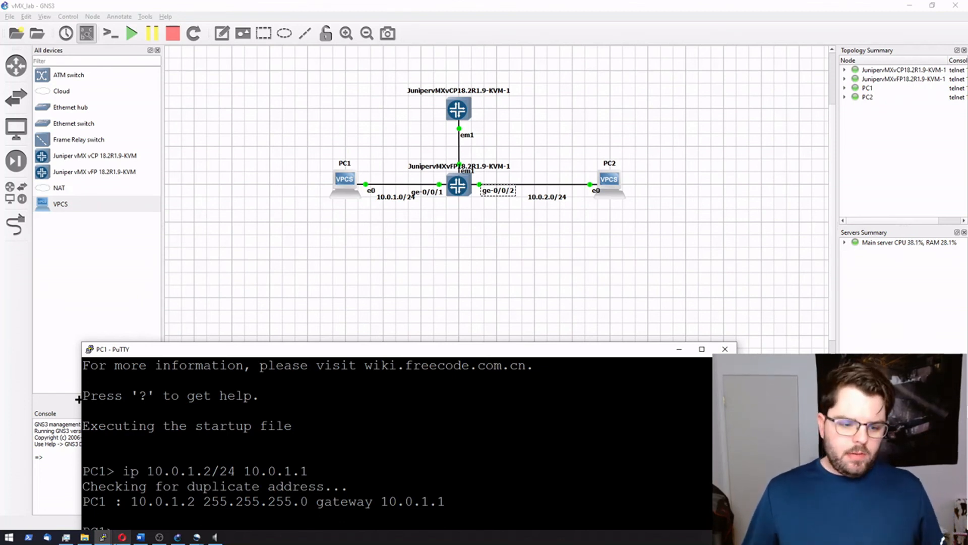
mouse_move(103, 537)
click(62, 482)
scroll(479, 268, up, 10)
scroll(479, 267, down, 11)
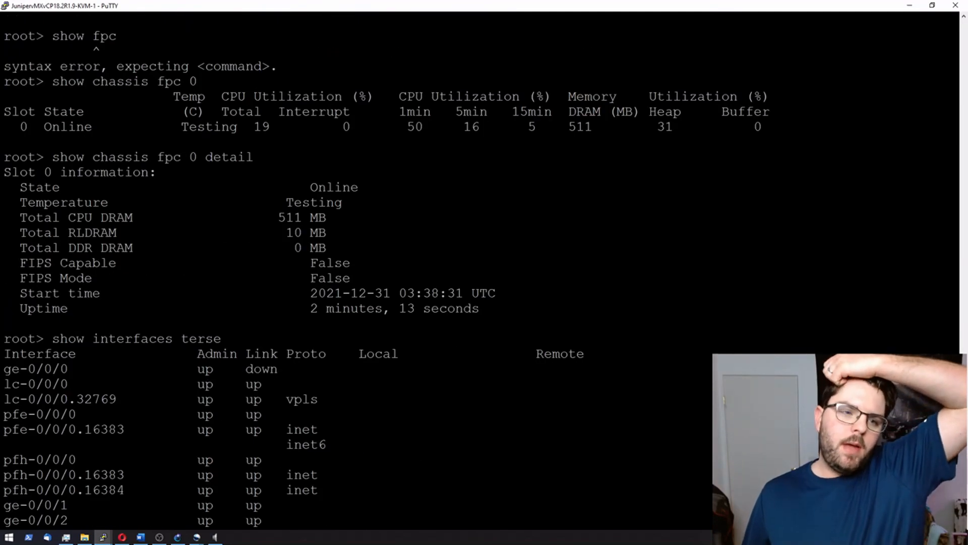
drag(53, 157, 253, 157)
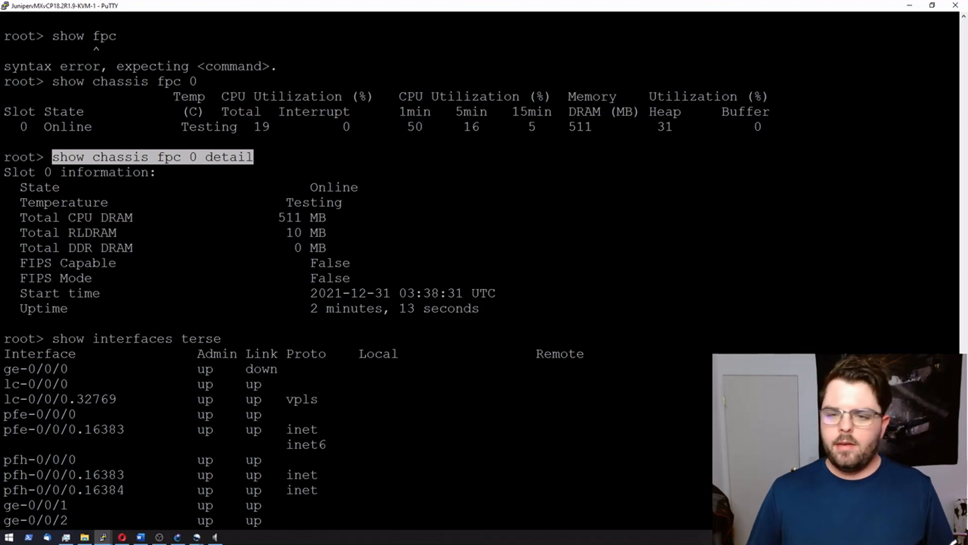
click(909, 5)
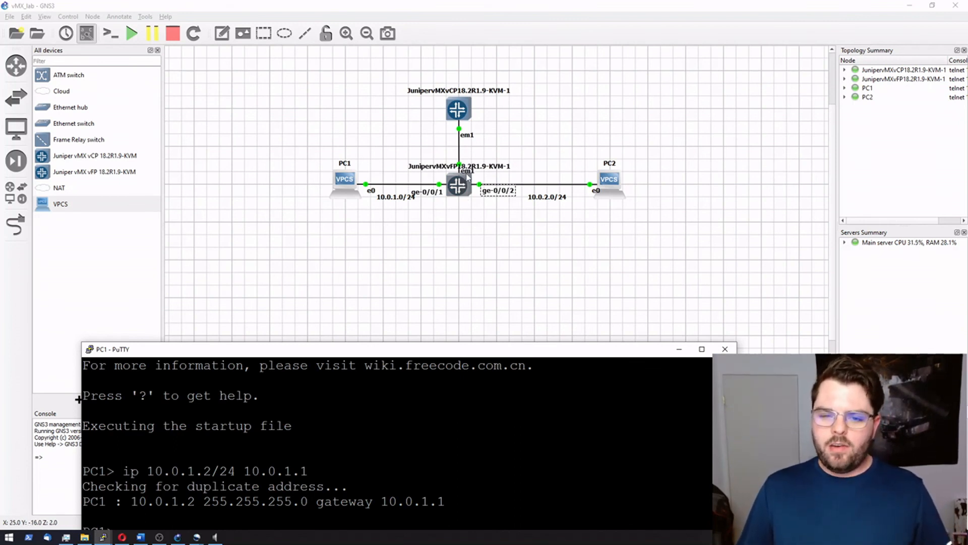
Step: Move the em1 link label up and right, beside the vFP router
drag(468, 172, 476, 151)
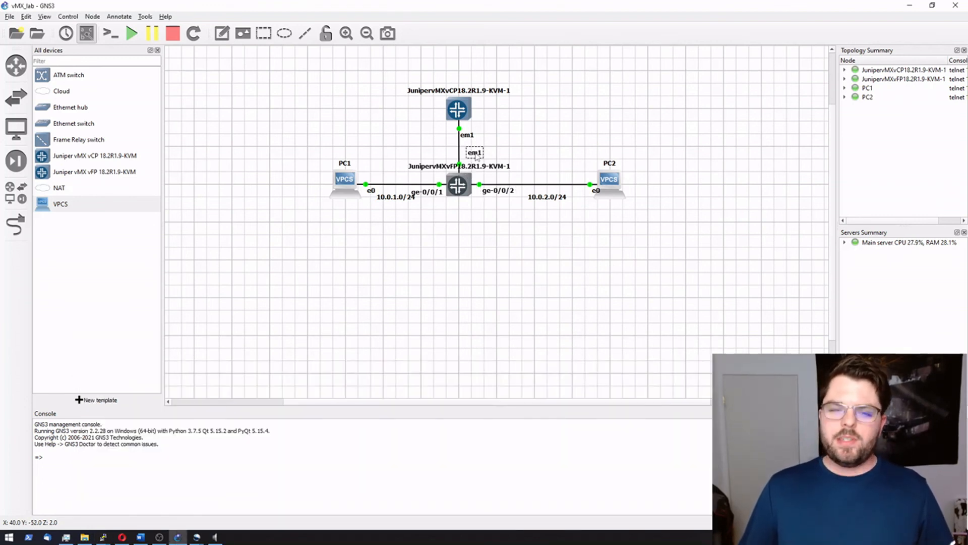